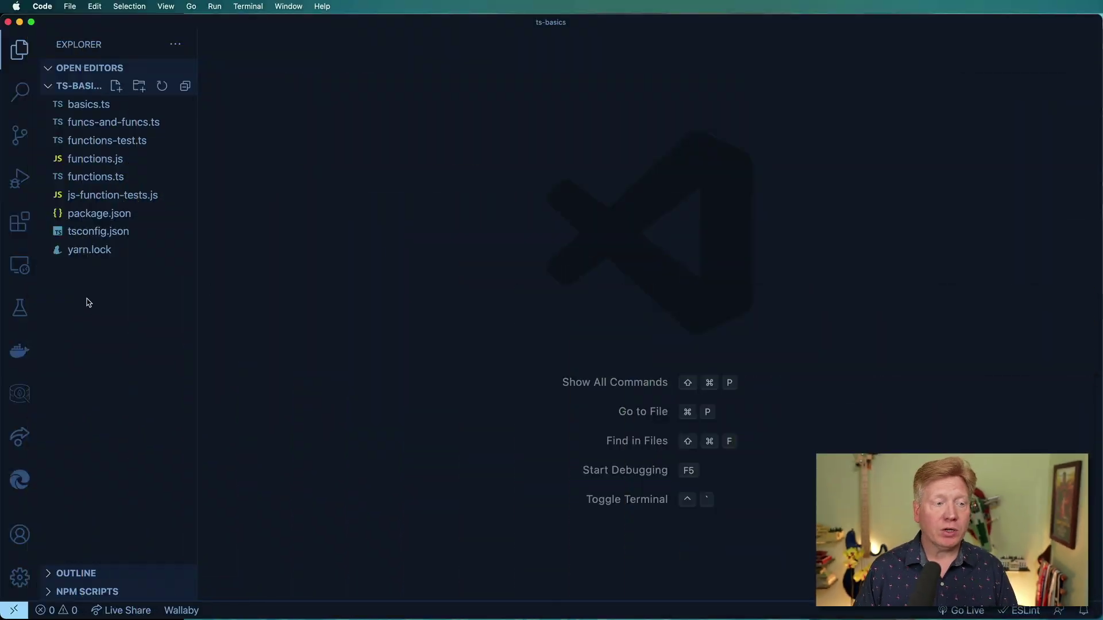
# - Create parseCoordinate.ts with the Explorer's New File action and open it
pyautogui.rightClick(91, 290)
pyautogui.click(114, 308)
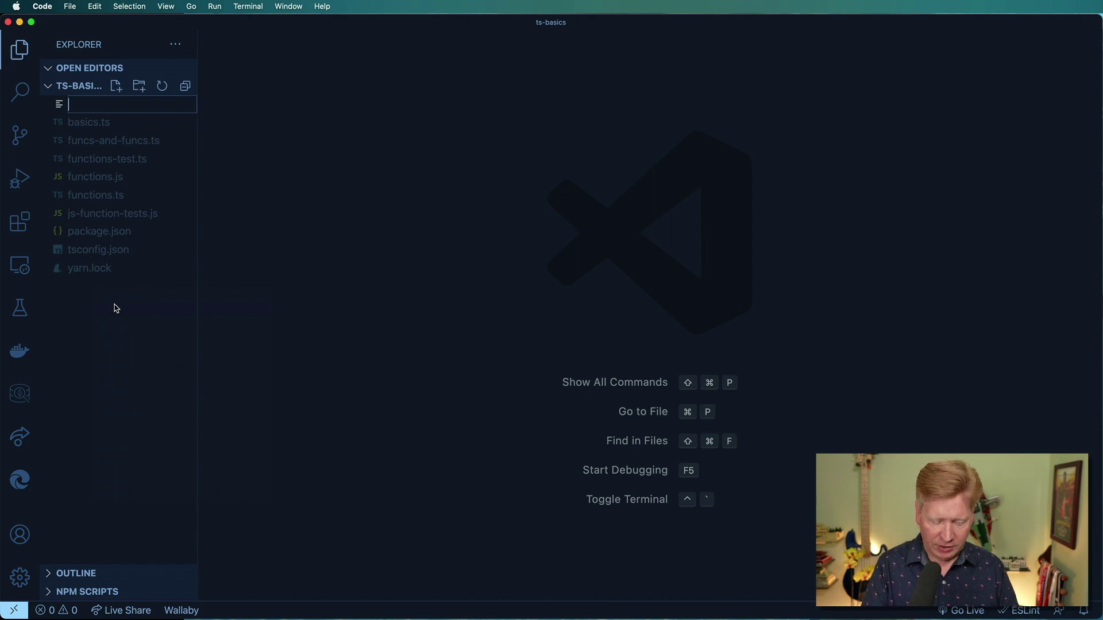
pyautogui.write('parseCoord')
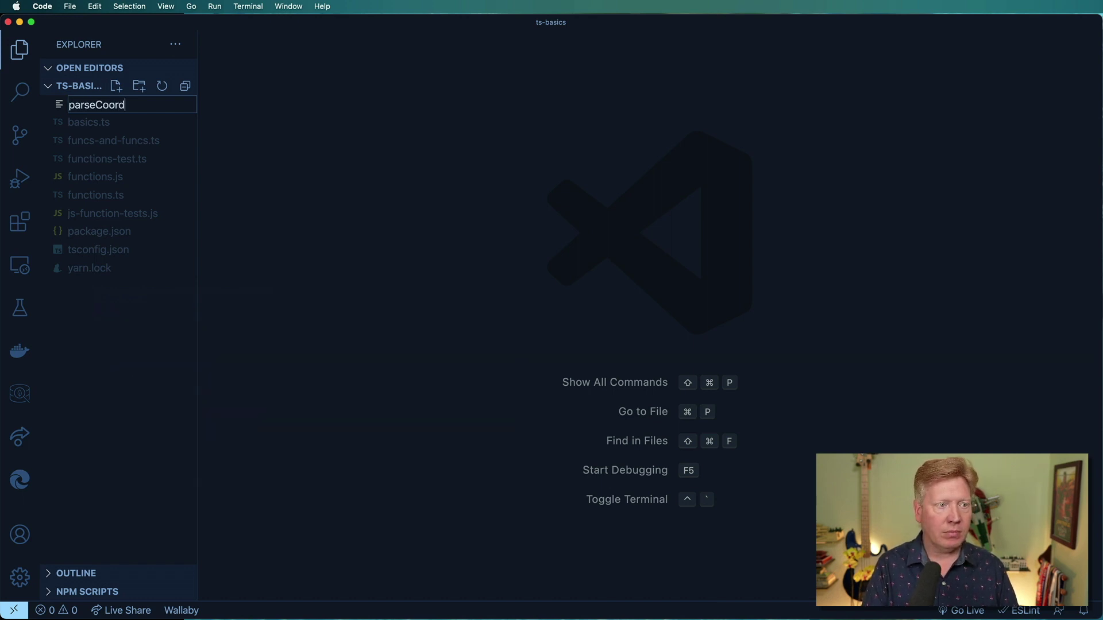
pyautogui.write('inate.ts')
pyautogui.press('Return')
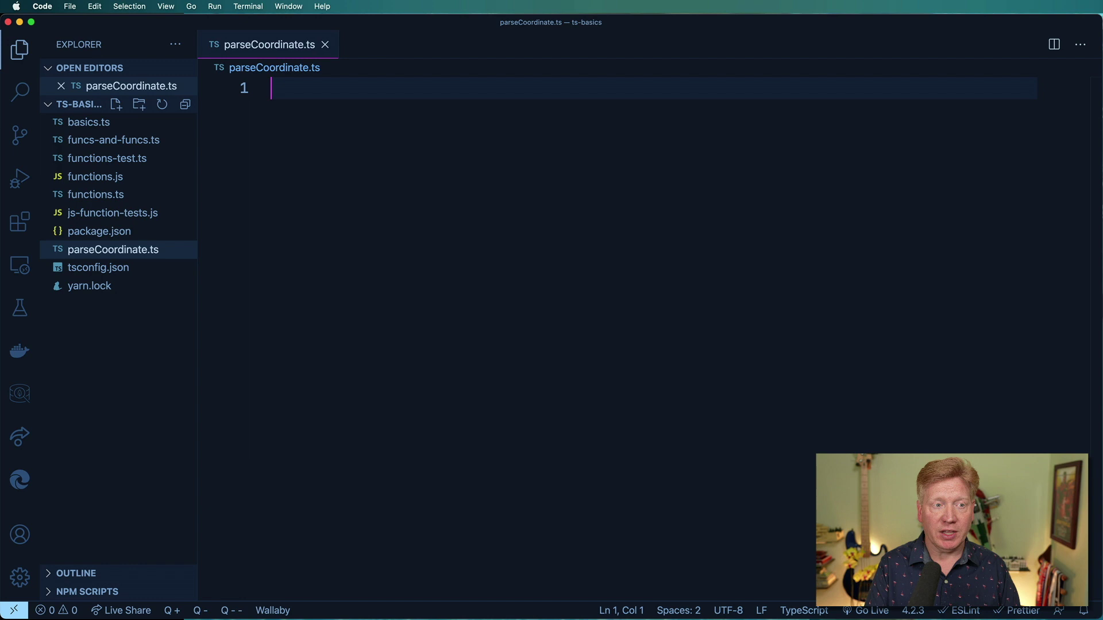
pyautogui.write('interface Coo')
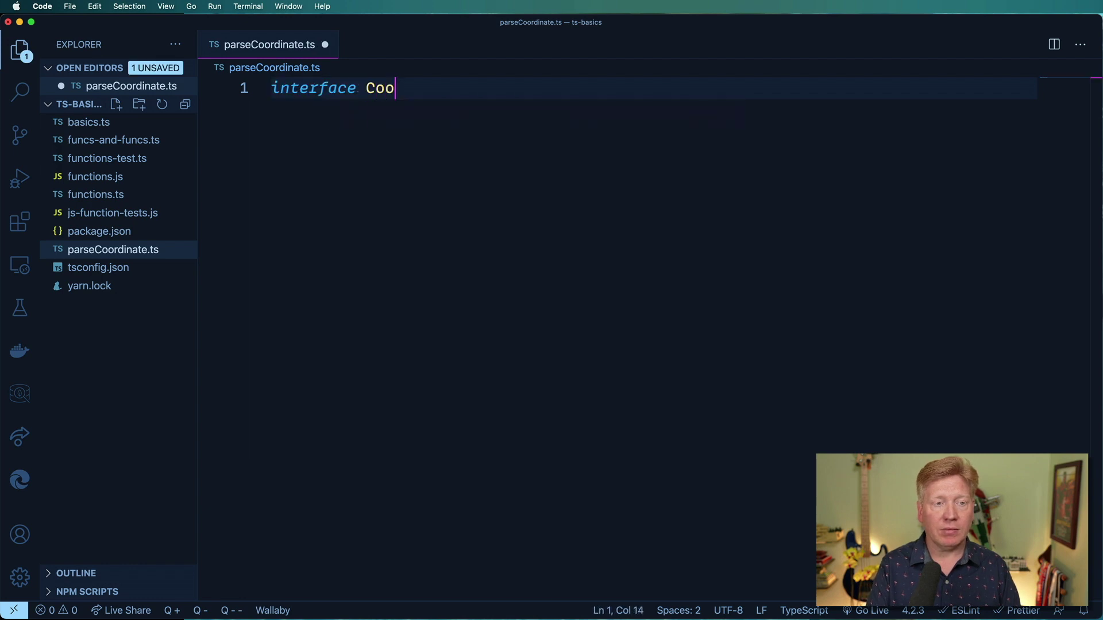
pyautogui.write('rdinate {')
# - Write interface Coordinate { x: number; y: number } followed by a blank line
pyautogui.press('Return')
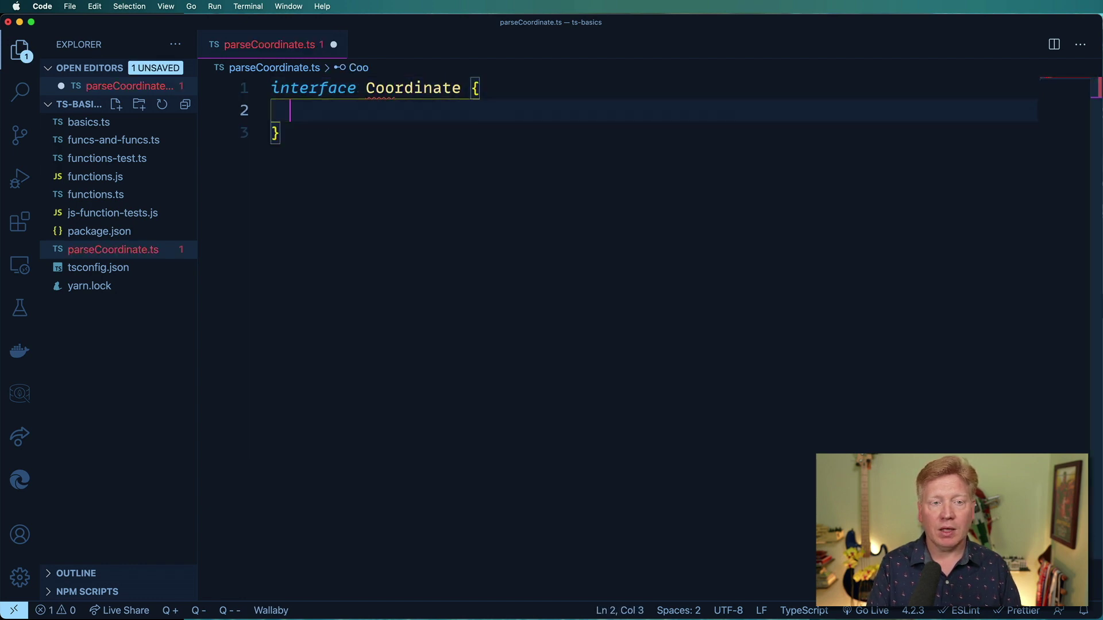
pyautogui.write('x: num')
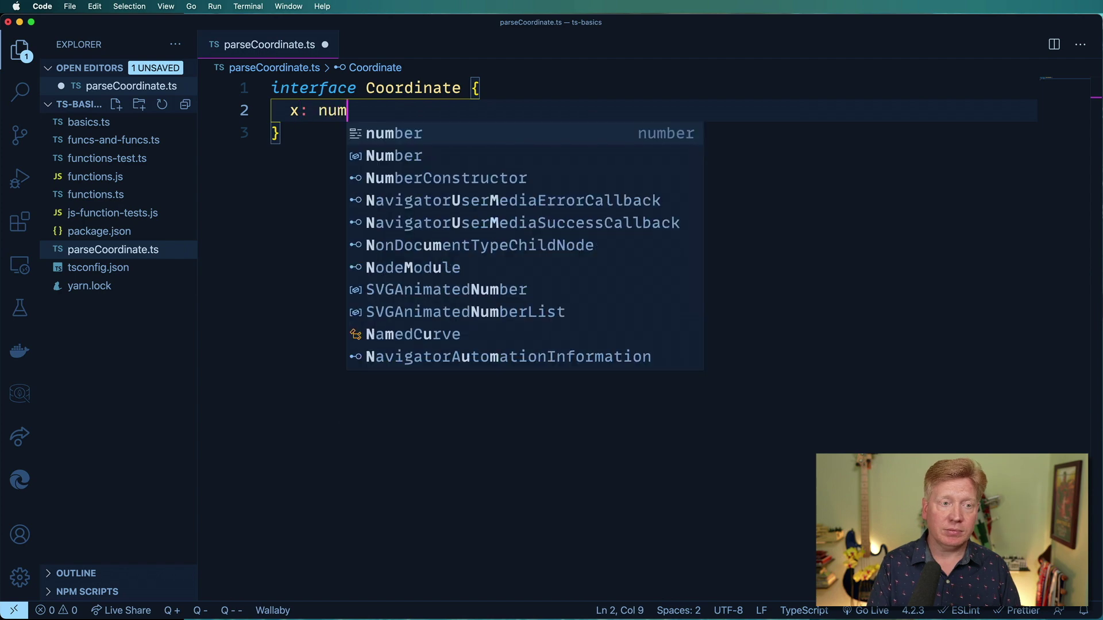
pyautogui.write('ber;')
pyautogui.press('Return')
pyautogui.write('y: numbe')
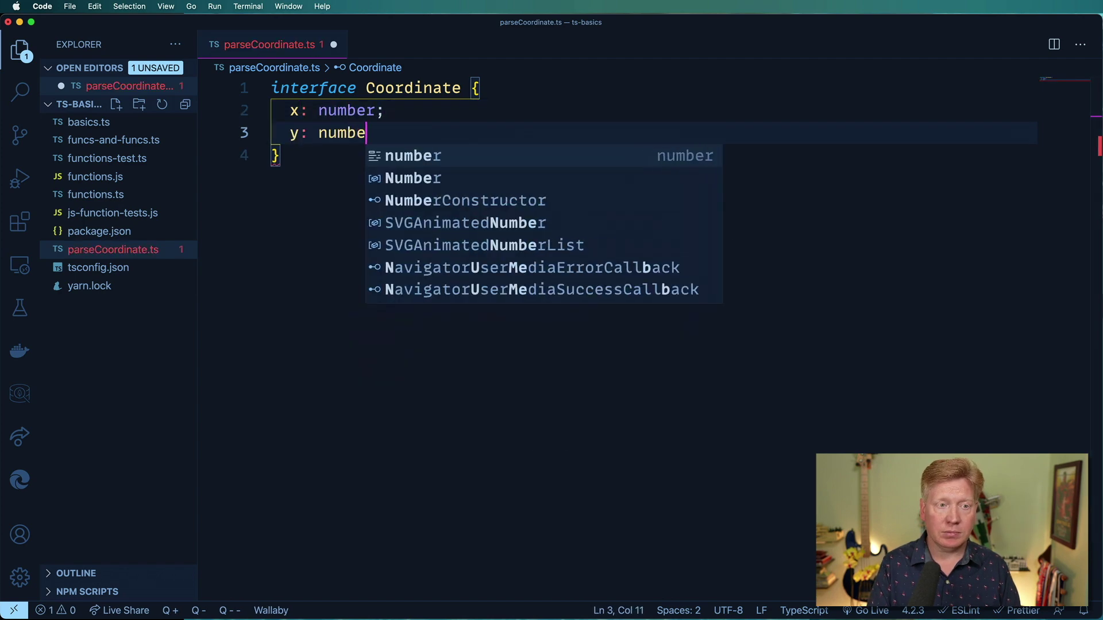
pyautogui.write('r;')
pyautogui.press('Down')
pyautogui.press('Return')
pyautogui.press('Return')
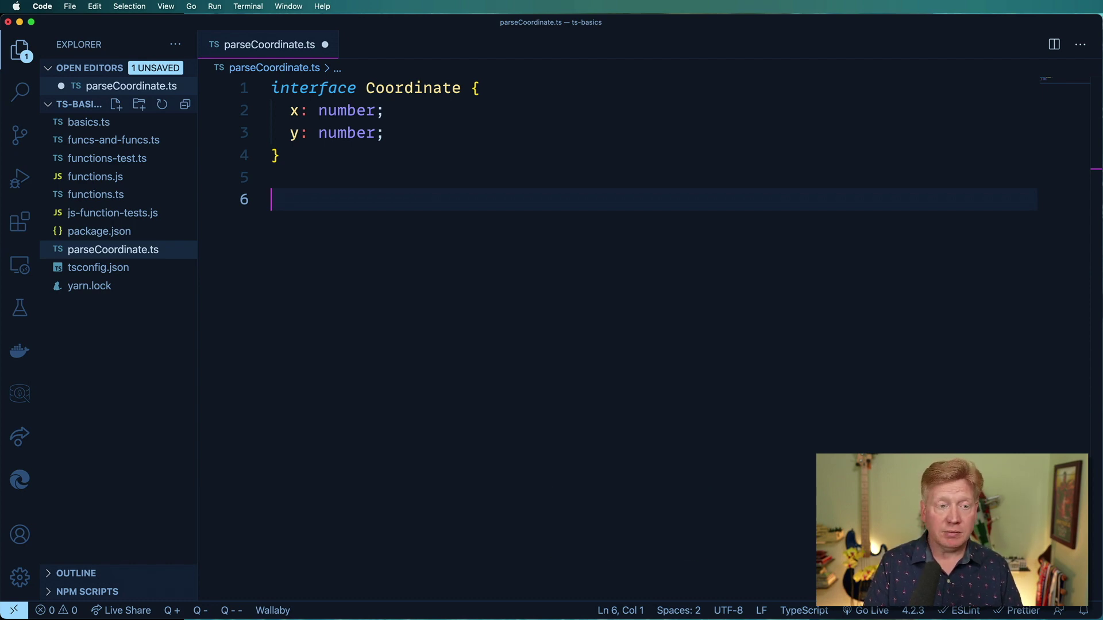
pyautogui.write('function parseCoo')
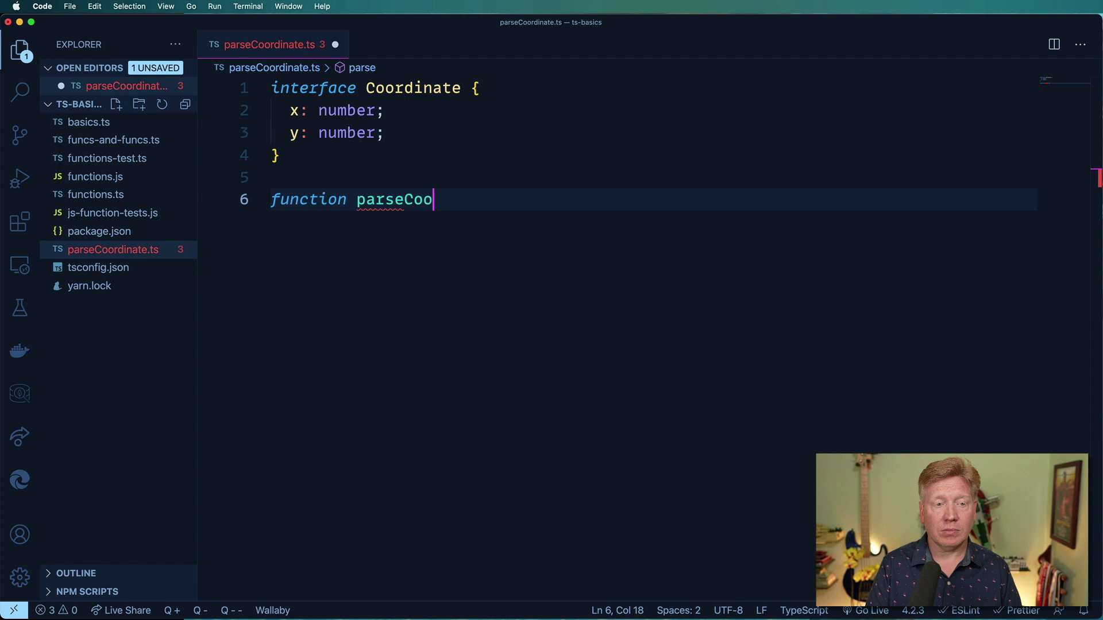
pyautogui.write('rdinateFr')
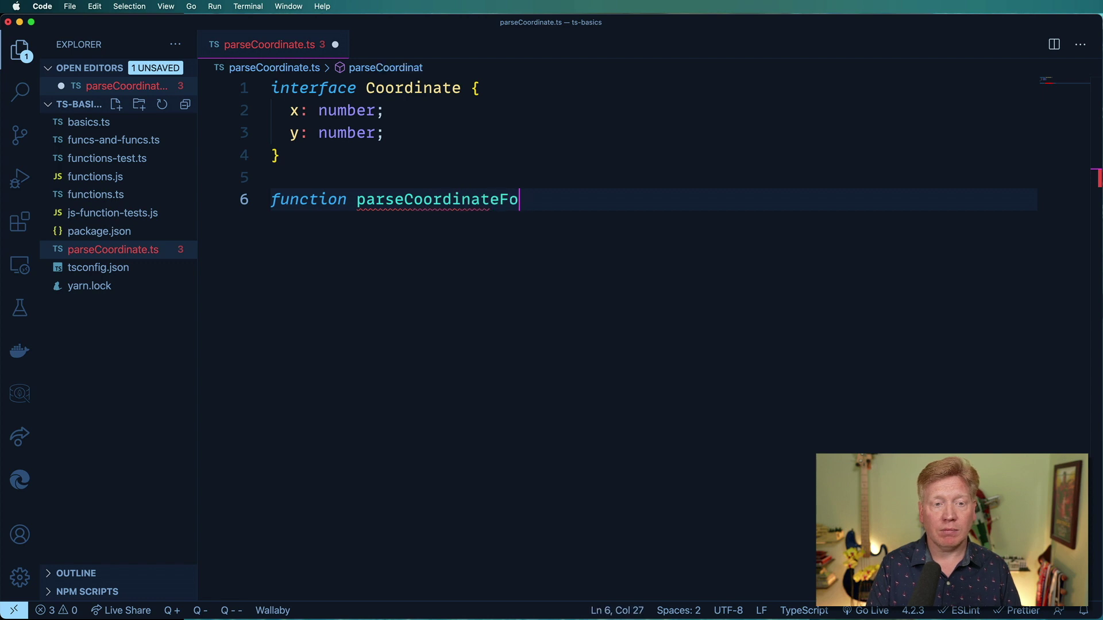
pyautogui.write('omObject(')
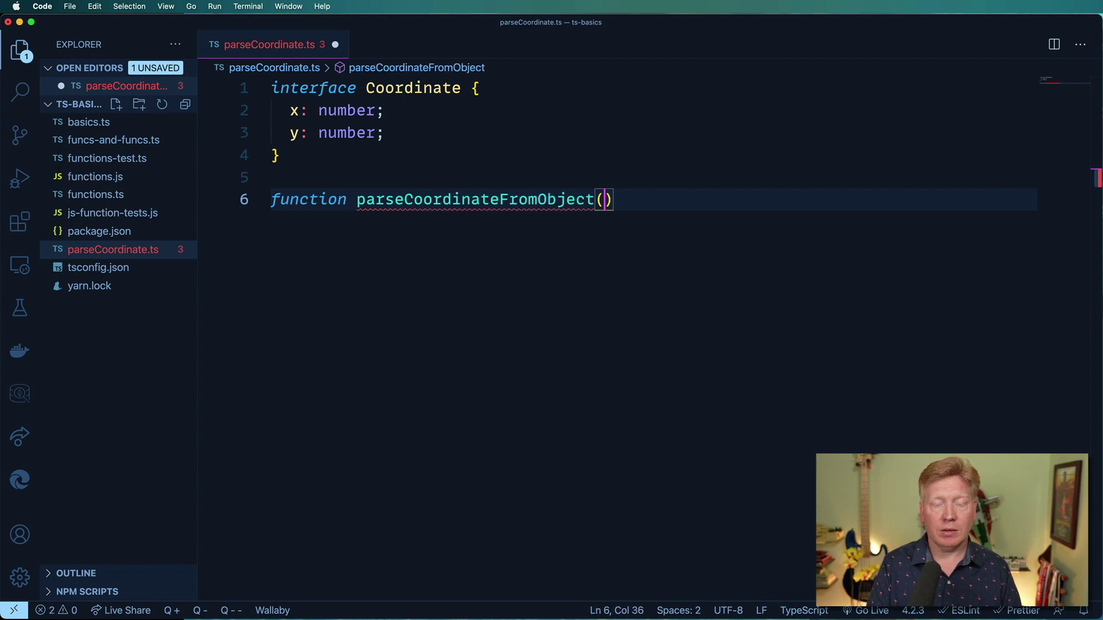
pyautogui.write('o')
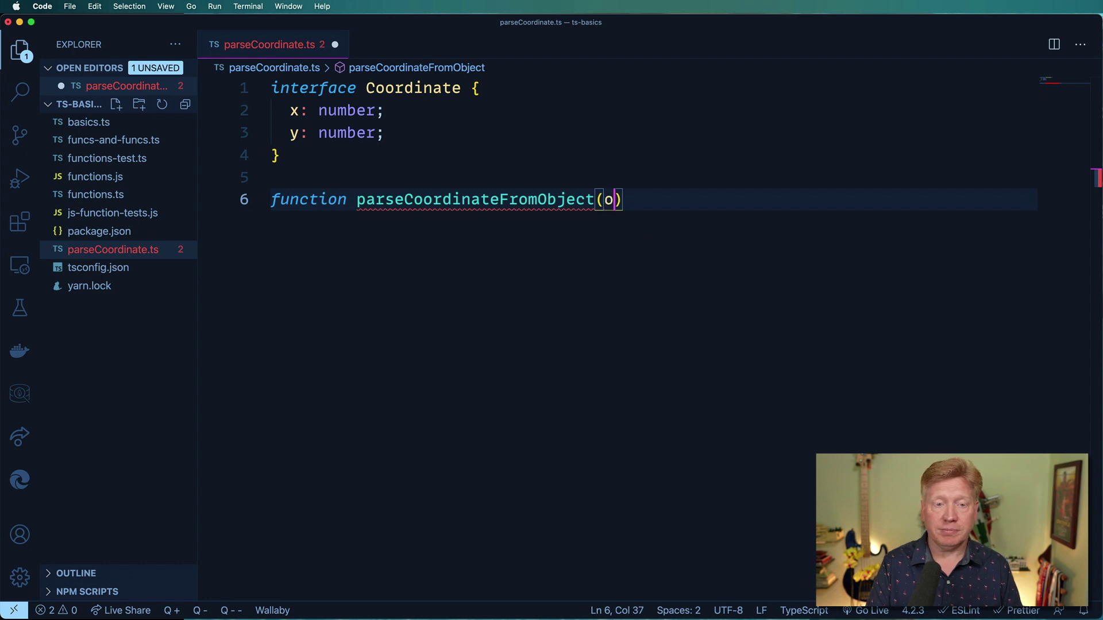
pyautogui.write('bj: Coo')
# - Write parseCoordinateFromObject(obj: Coordinate): Coordinate returning the spread copy { ...obj }
pyautogui.press('Tab')
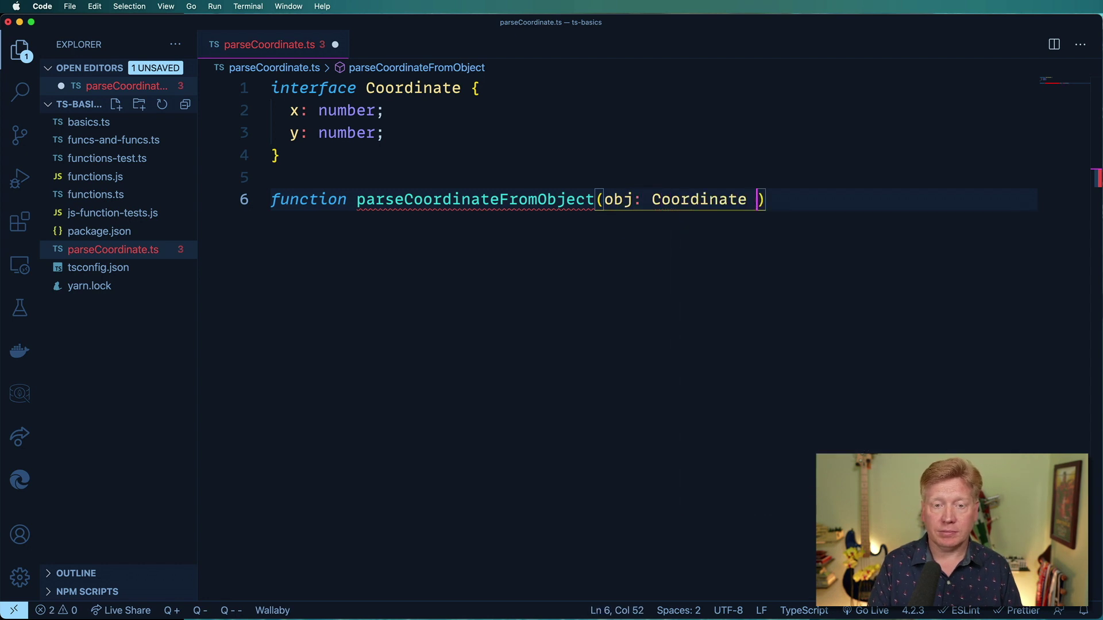
pyautogui.write('): C')
pyautogui.press('Tab')
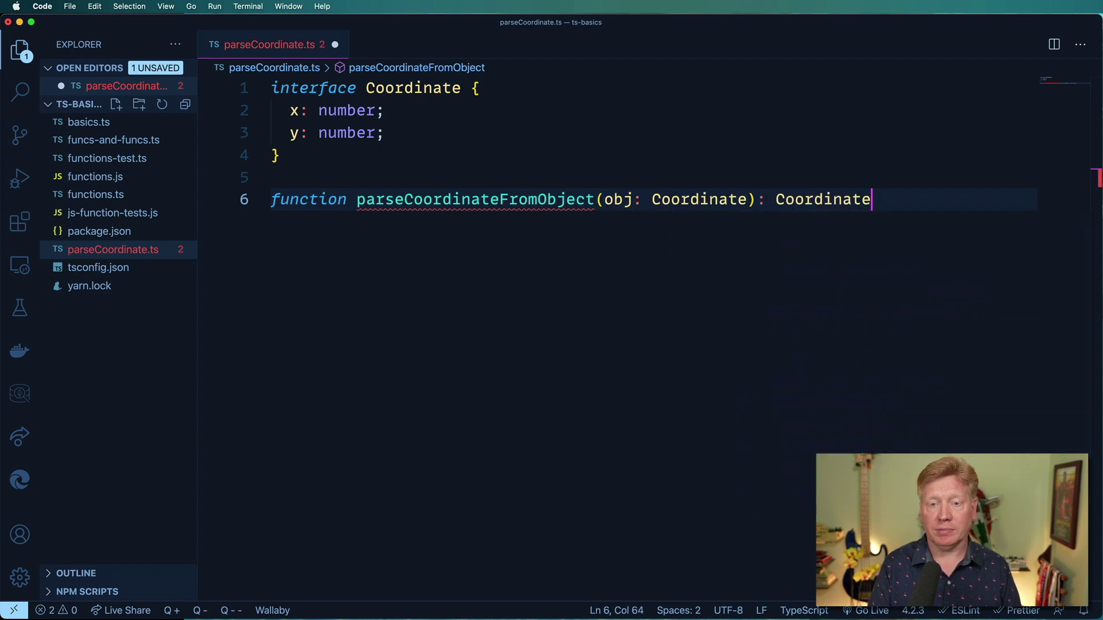
pyautogui.write('{')
pyautogui.press('Return')
pyautogui.write('return')
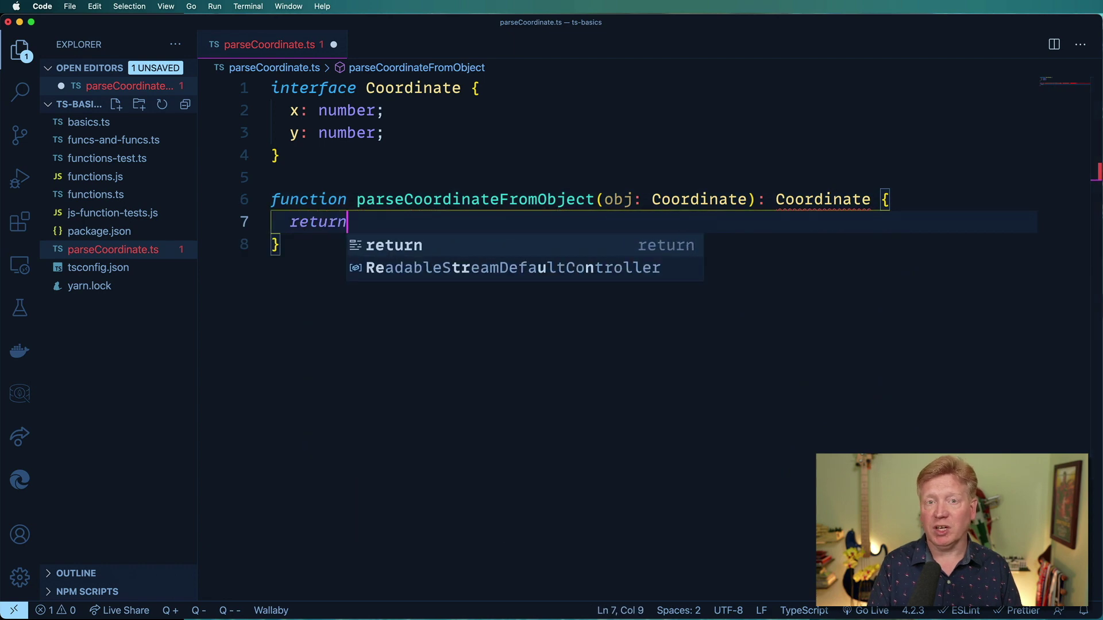
pyautogui.write(' {')
pyautogui.press('Return')
pyautogui.write('...obje')
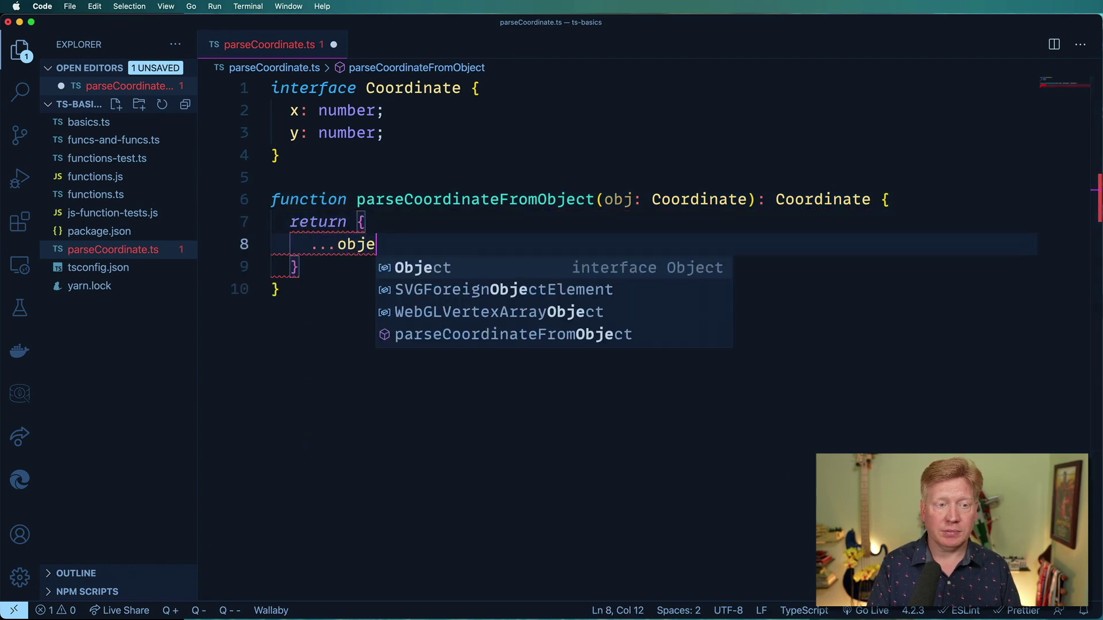
pyautogui.press('BackSpace')
pyautogui.write(',')
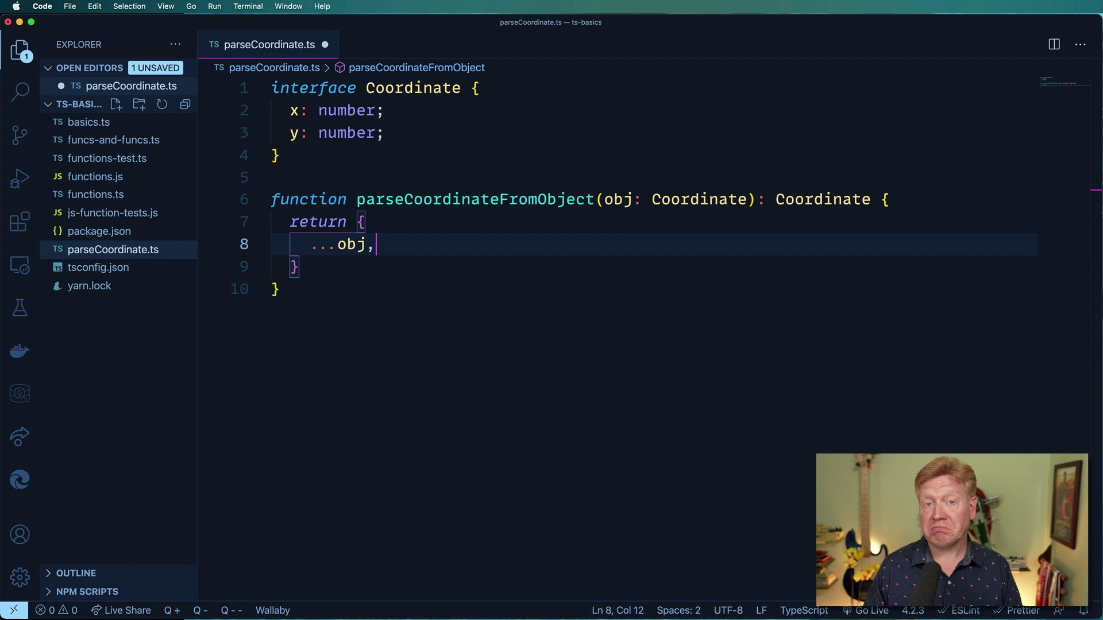
pyautogui.click(277, 323)
pyautogui.press('Return')
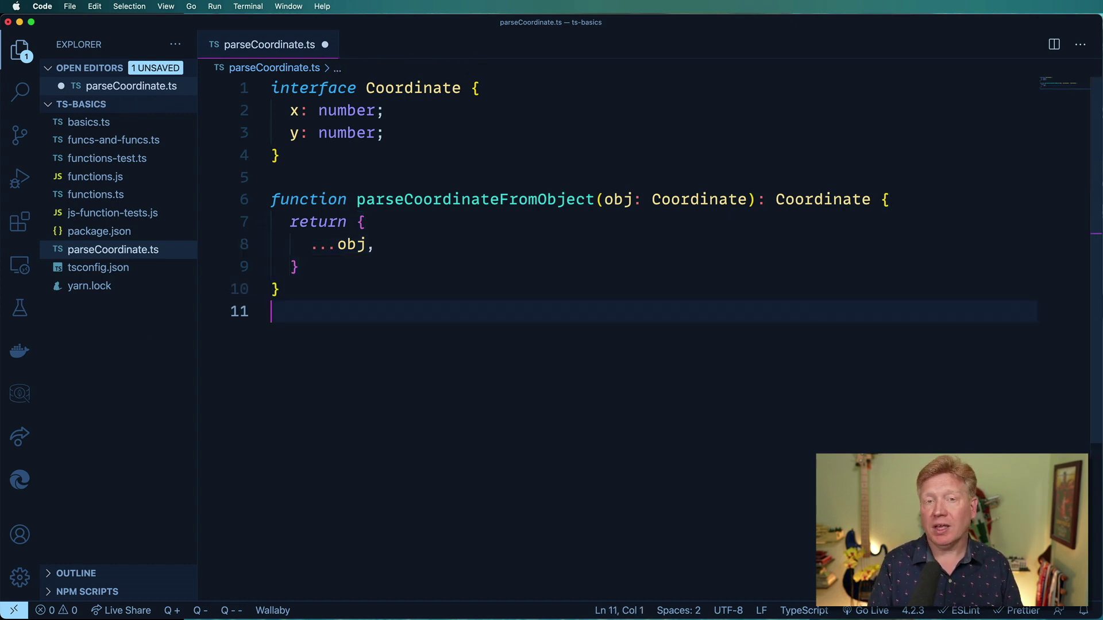
pyautogui.write('function ')
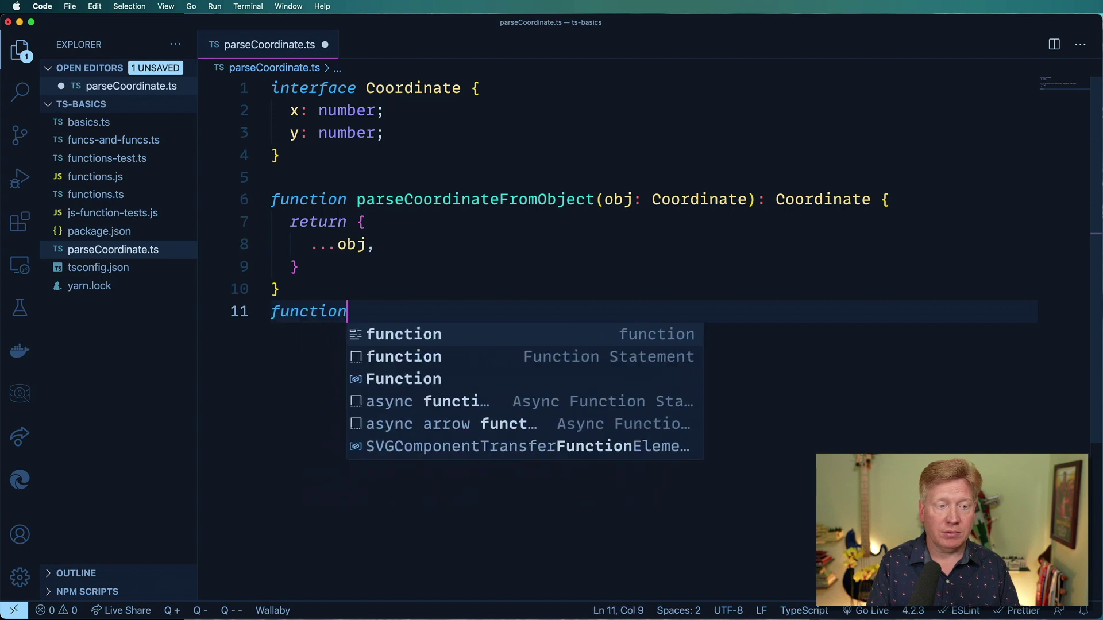
pyautogui.write('parseC')
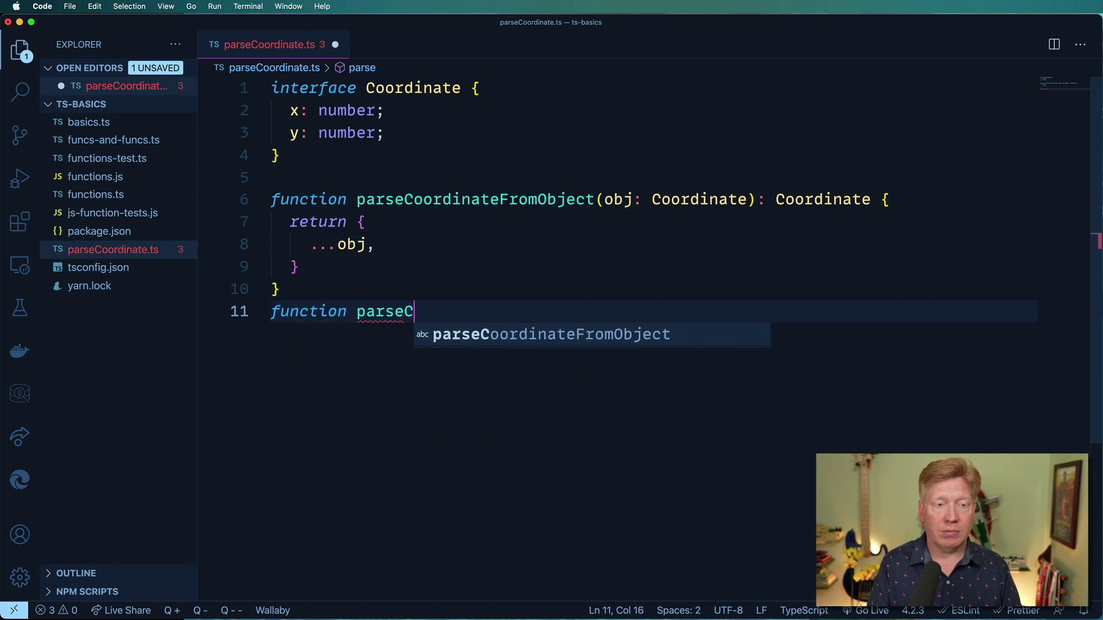
pyautogui.write('oordinateFromN')
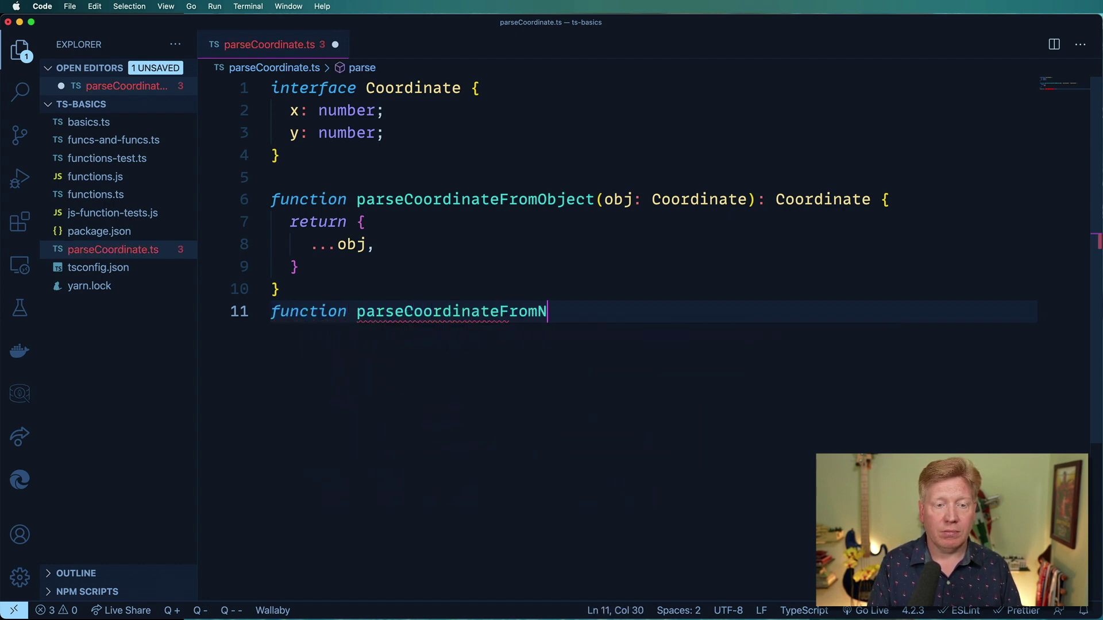
pyautogui.write('umbers(')
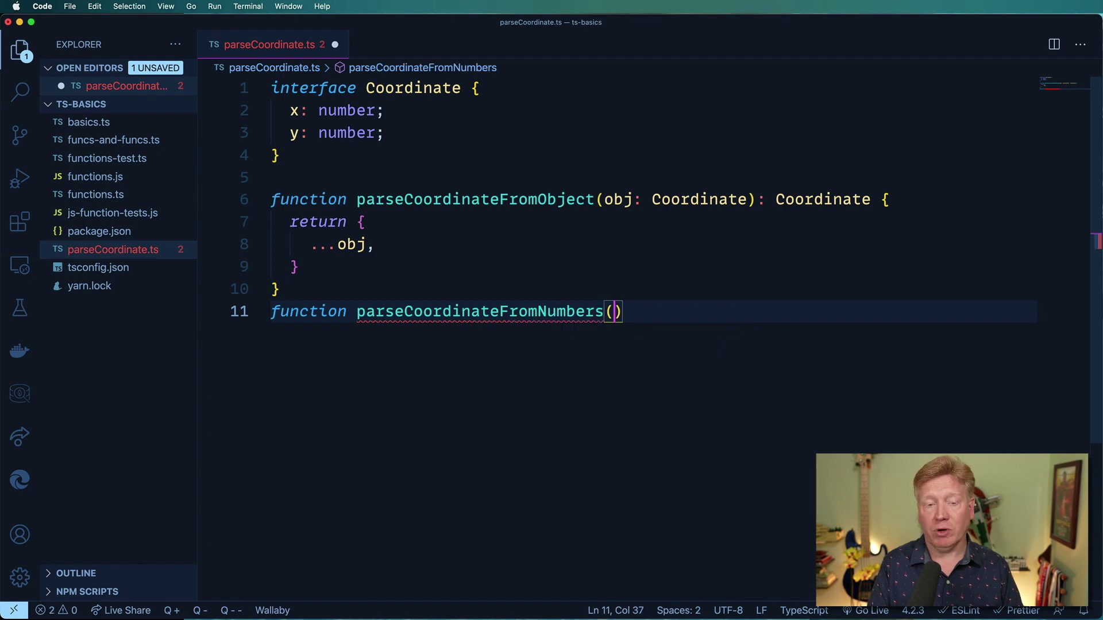
pyautogui.write('x: number,')
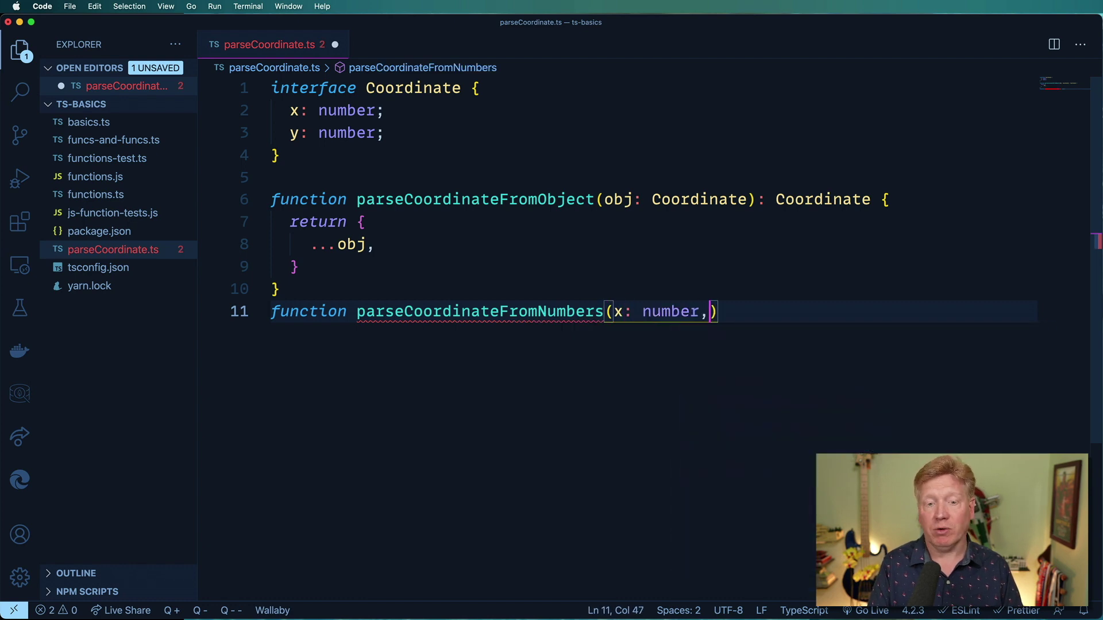
pyautogui.write(' y: number)')
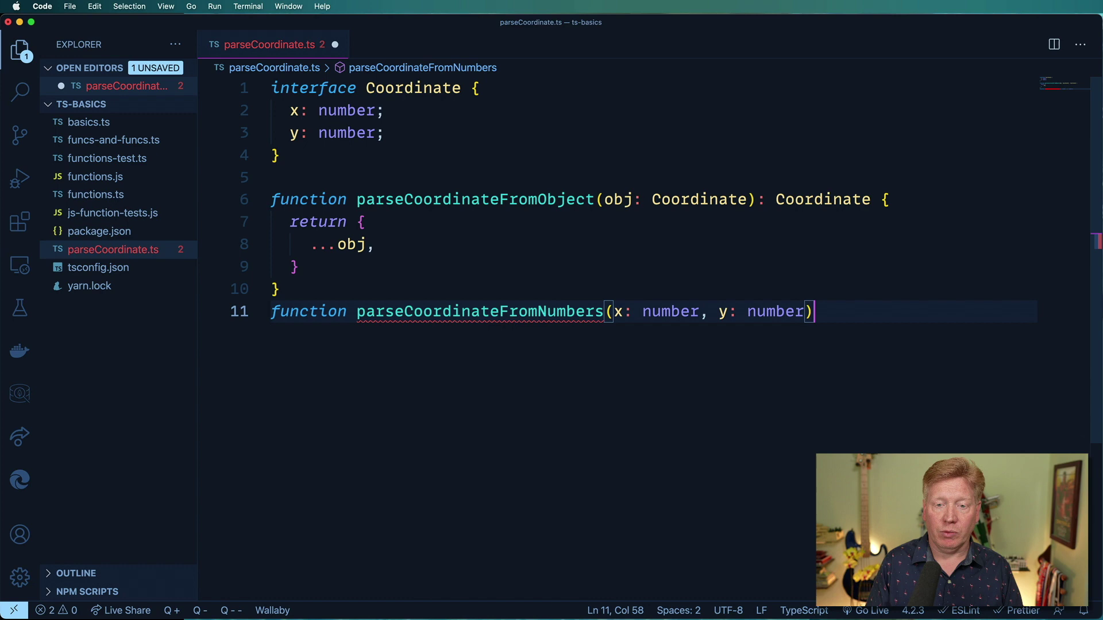
pyautogui.write(': Coo')
# - Write parseCoordinateFromNumbers(x: number, y: number): Coordinate returning { x, y }
pyautogui.press('Tab')
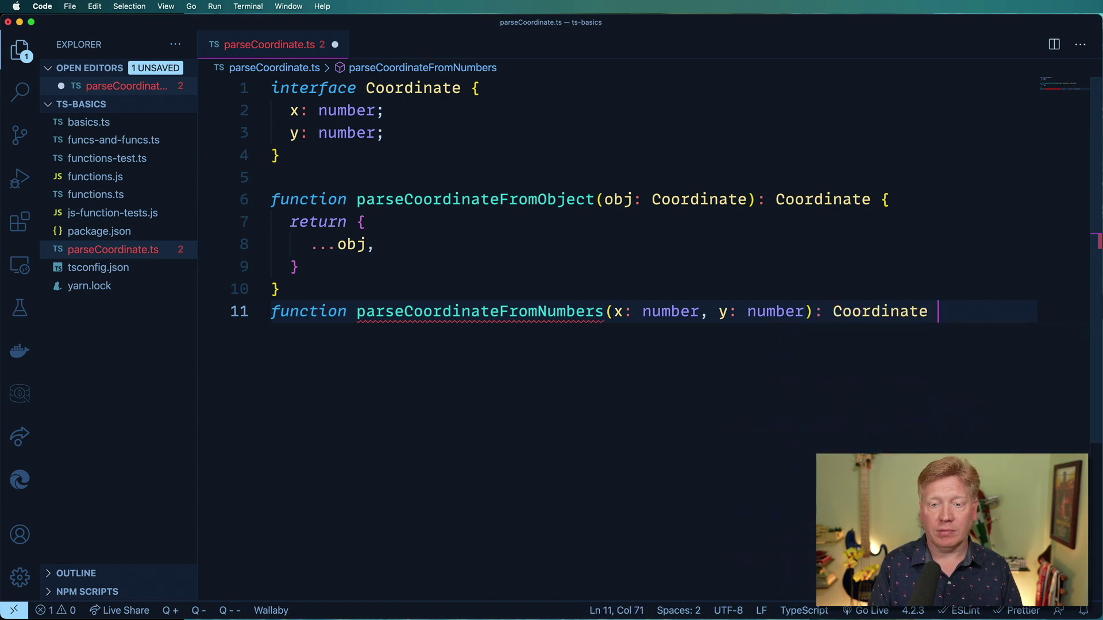
pyautogui.write('{')
pyautogui.press('Return')
pyautogui.write('return {')
pyautogui.press('Return')
pyautogui.write('x,')
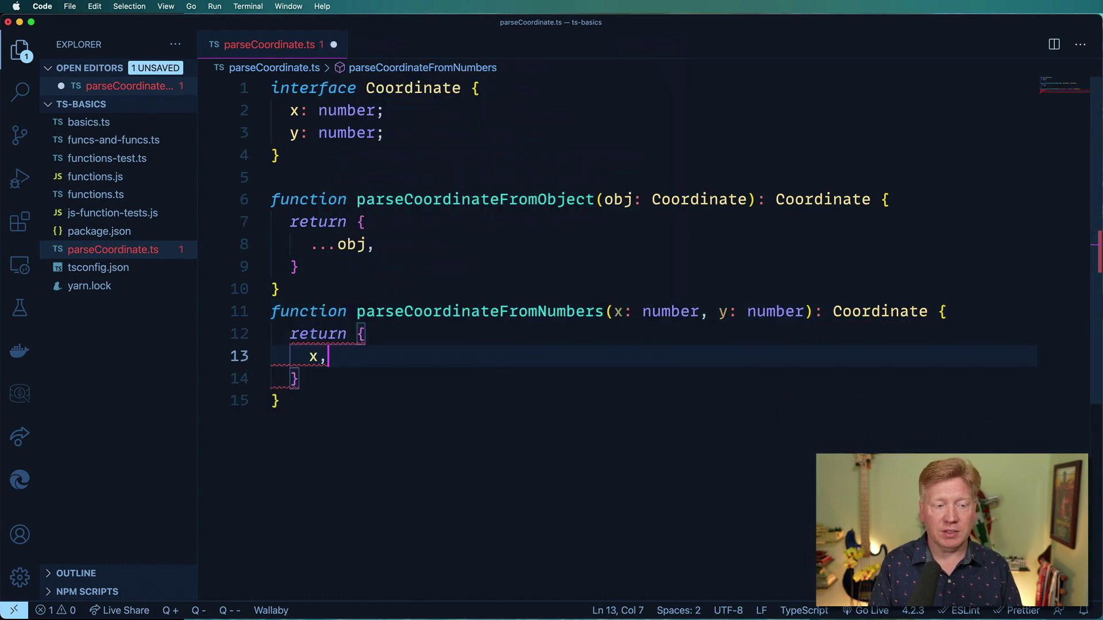
pyautogui.press('Return')
pyautogui.write('y,')
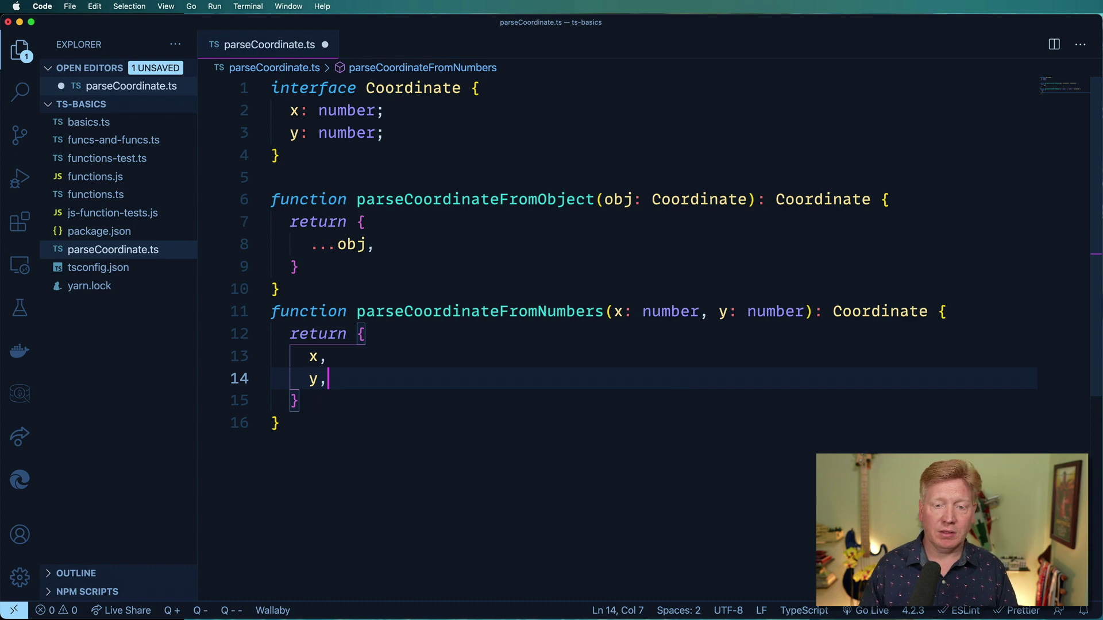
pyautogui.scroll(-2, 331, 348)
pyautogui.click(370, 352)
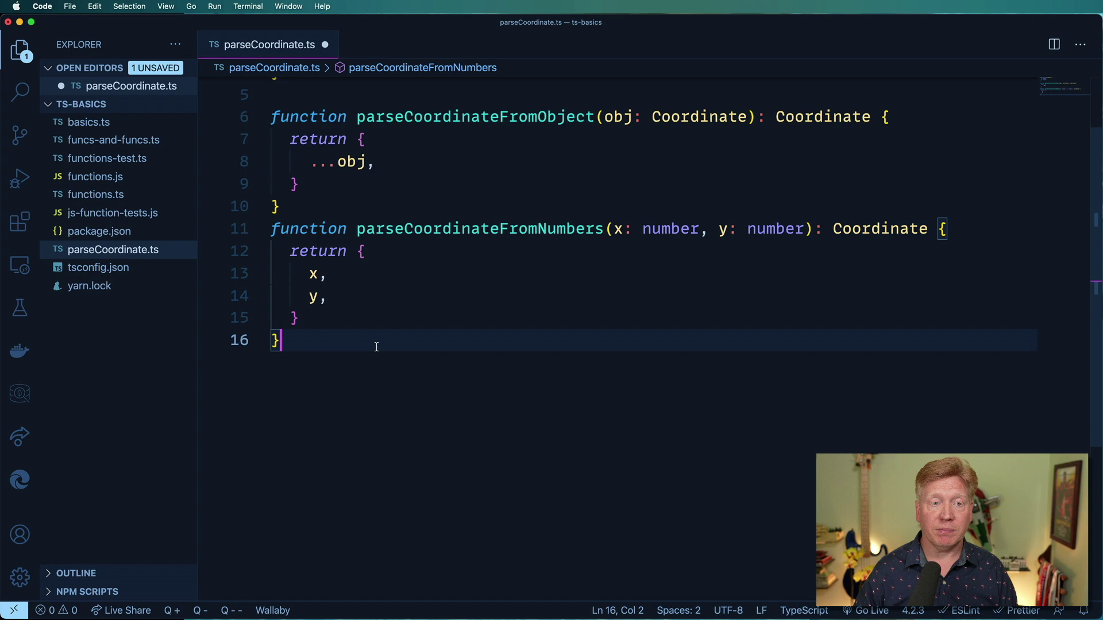
# - Copy 'function parseCoordinate' from line 6 onto a new line at the file's end
pyautogui.moveTo(500, 117); pyautogui.dragTo(270, 116)
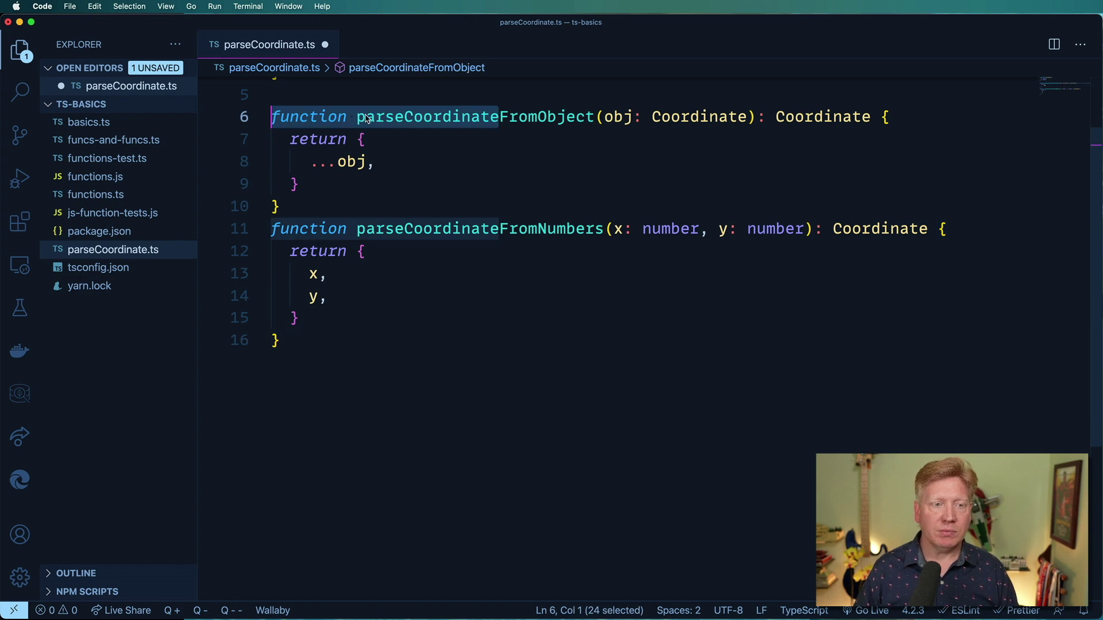
pyautogui.click(467, 119)
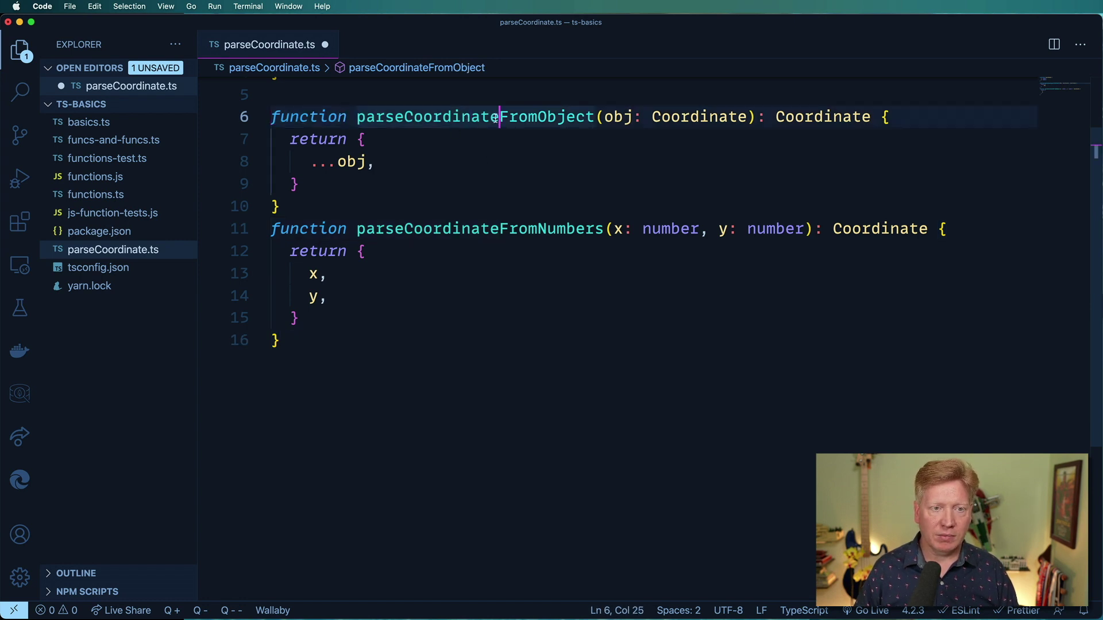
pyautogui.moveTo(499, 116); pyautogui.dragTo(257, 119)
pyautogui.press('super+c')
pyautogui.click(422, 414)
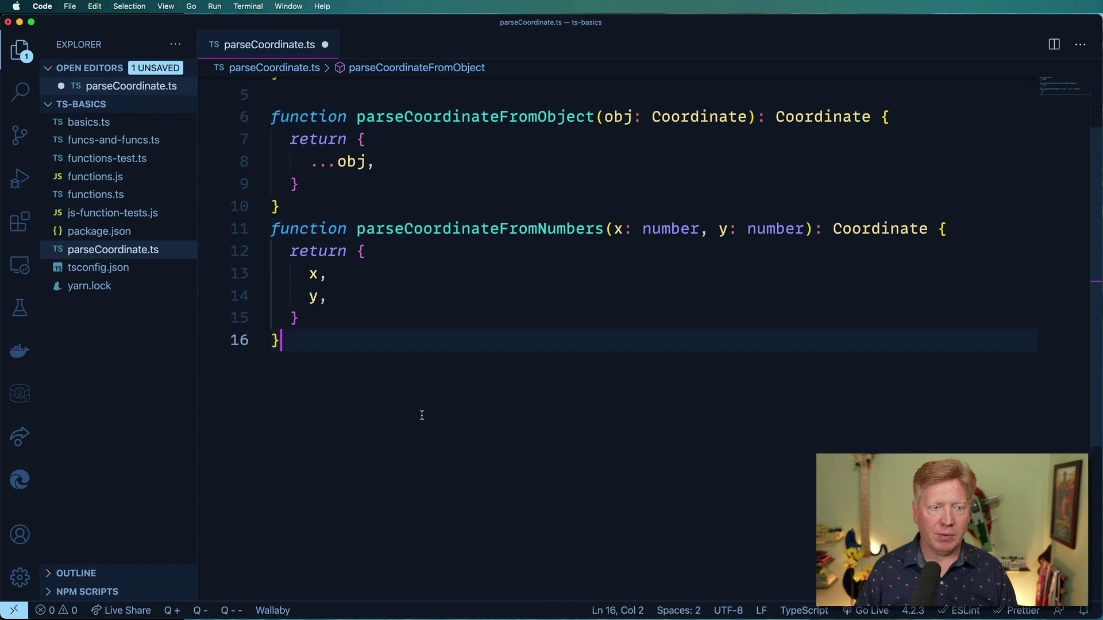
pyautogui.press('Return')
pyautogui.press('Return')
pyautogui.press('super+v')
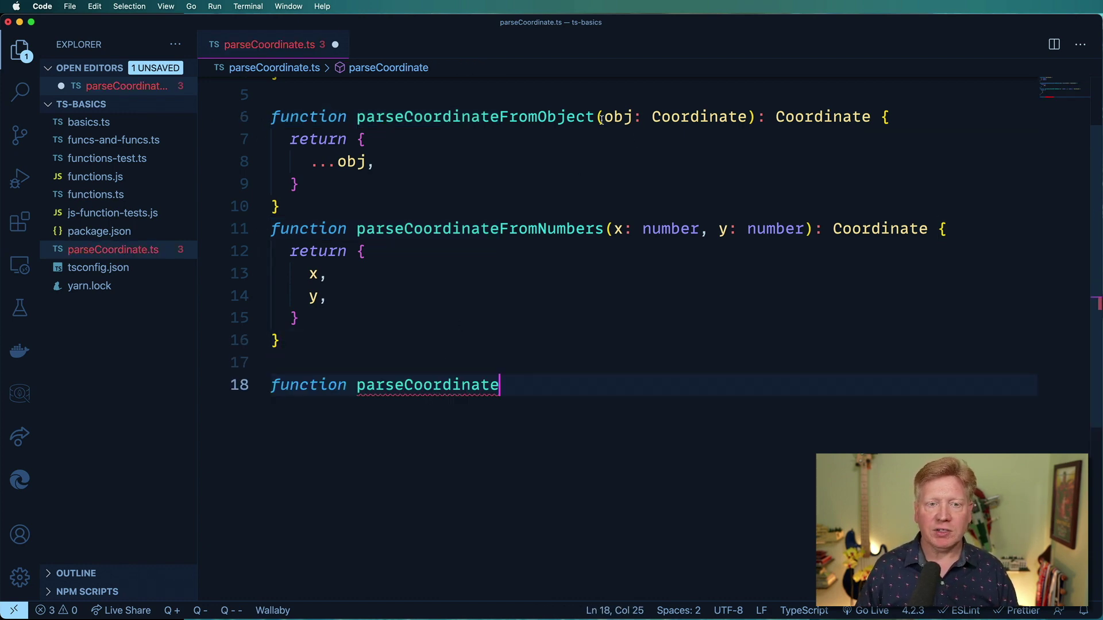
# - Complete the first overload as parseCoordinate(obj: Coordinate): Coordinate;
pyautogui.moveTo(599, 116); pyautogui.dragTo(872, 119)
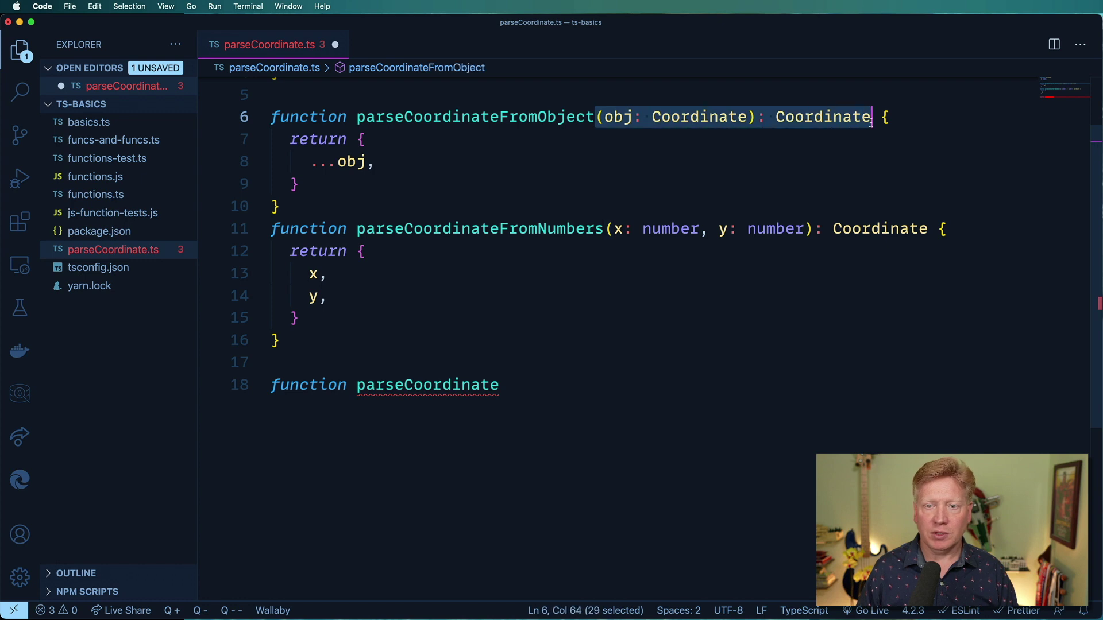
pyautogui.press('super+c')
pyautogui.click(744, 384)
pyautogui.press('super+v')
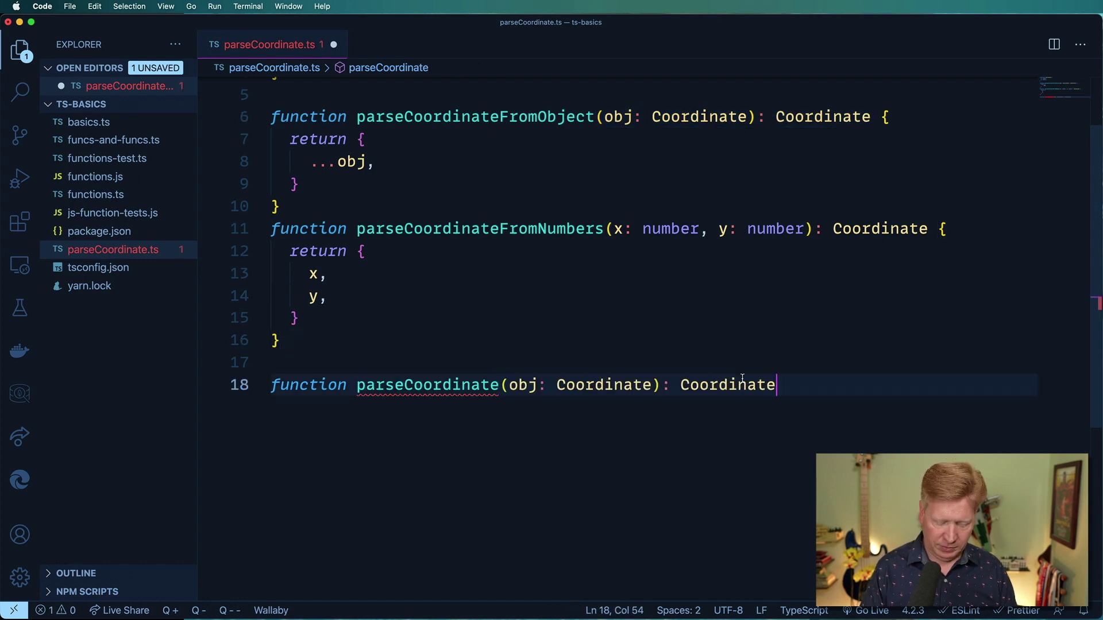
pyautogui.write(';')
pyautogui.press('Return')
# - Duplicate the first overload signature onto the next line
pyautogui.press('BackSpace')
pyautogui.press('super+c')
pyautogui.press('Return')
pyautogui.press('super+v')
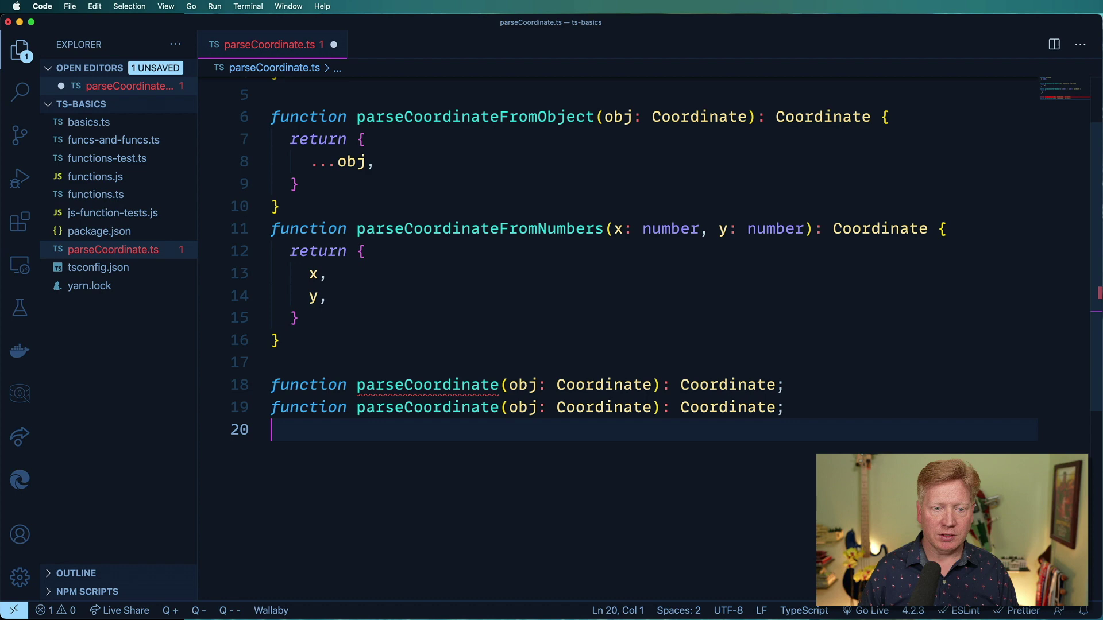
# - Change the duplicate's parameters to (x: number, y: number) to form the second overload
pyautogui.moveTo(604, 228); pyautogui.dragTo(929, 230)
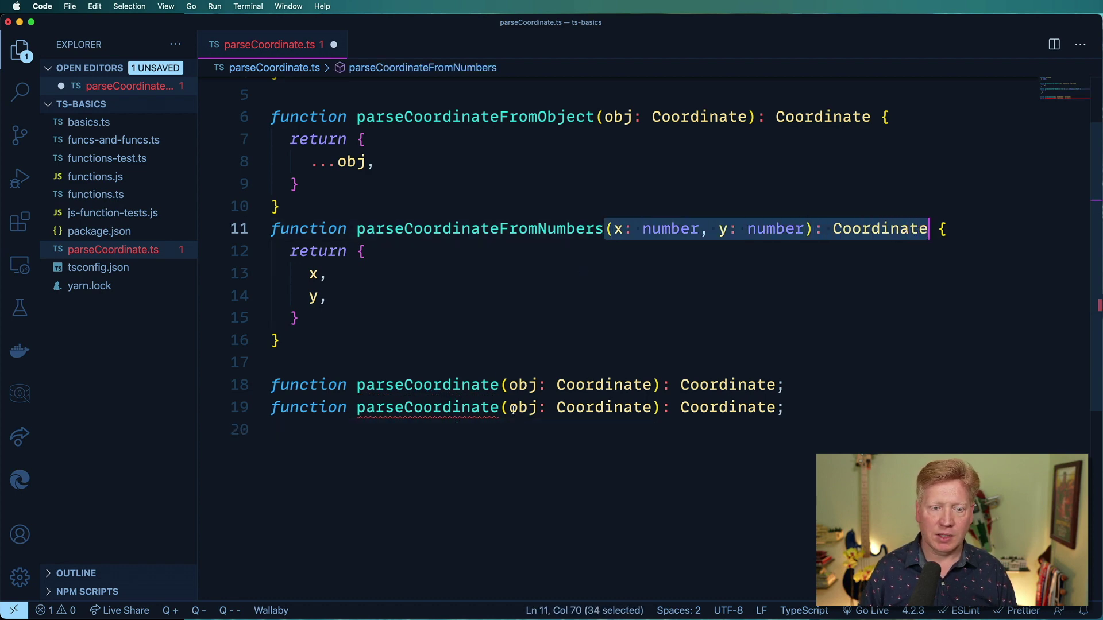
pyautogui.moveTo(501, 407); pyautogui.dragTo(777, 408)
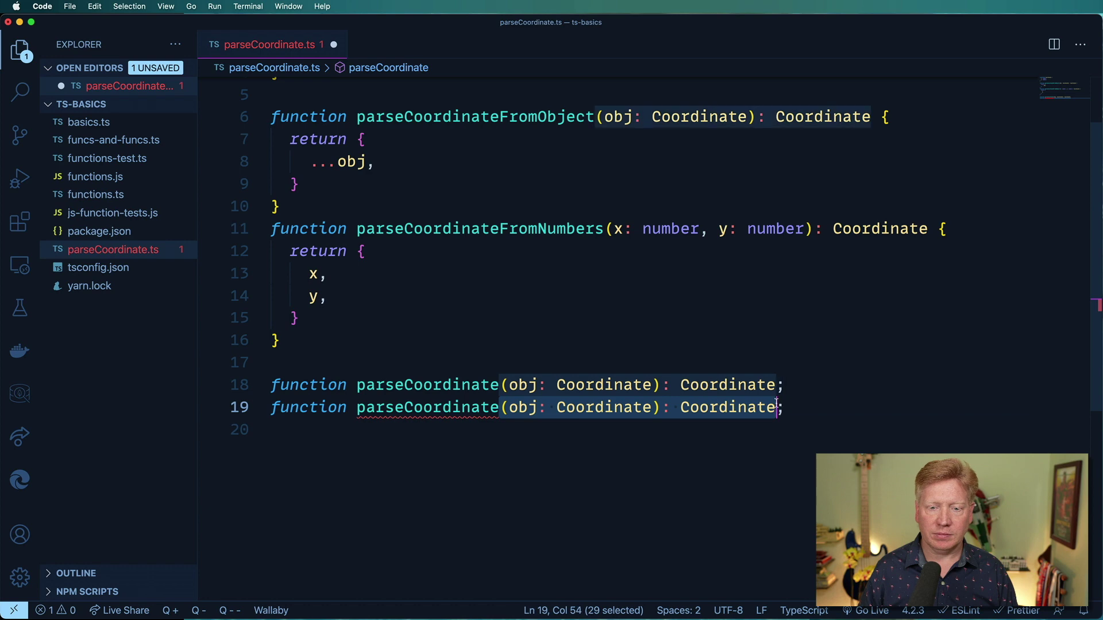
pyautogui.press('super+v')
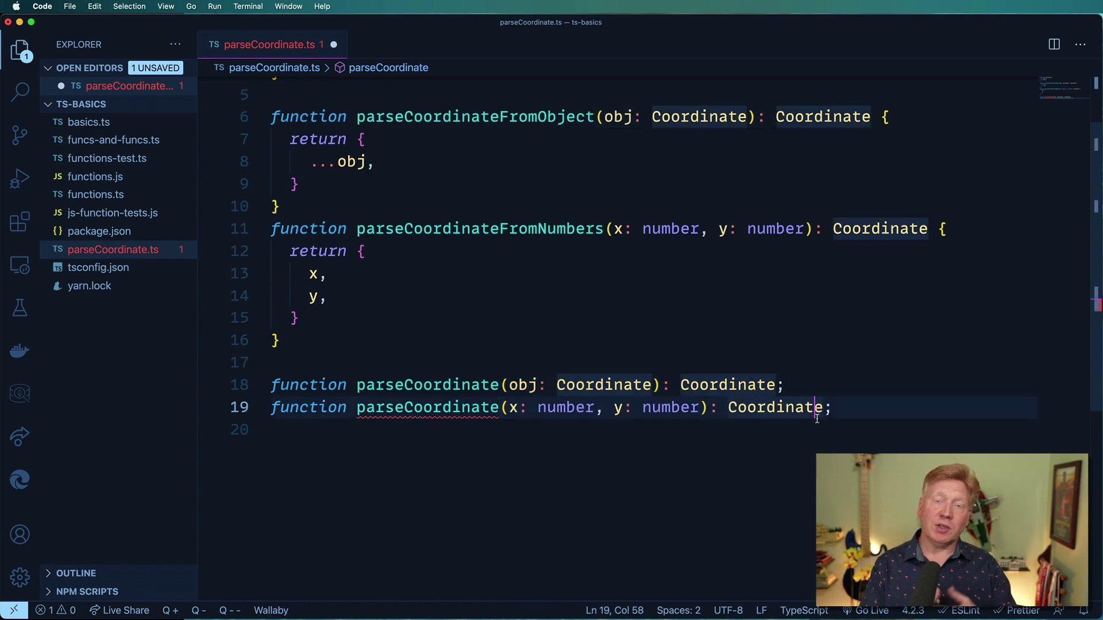
pyautogui.click(889, 438)
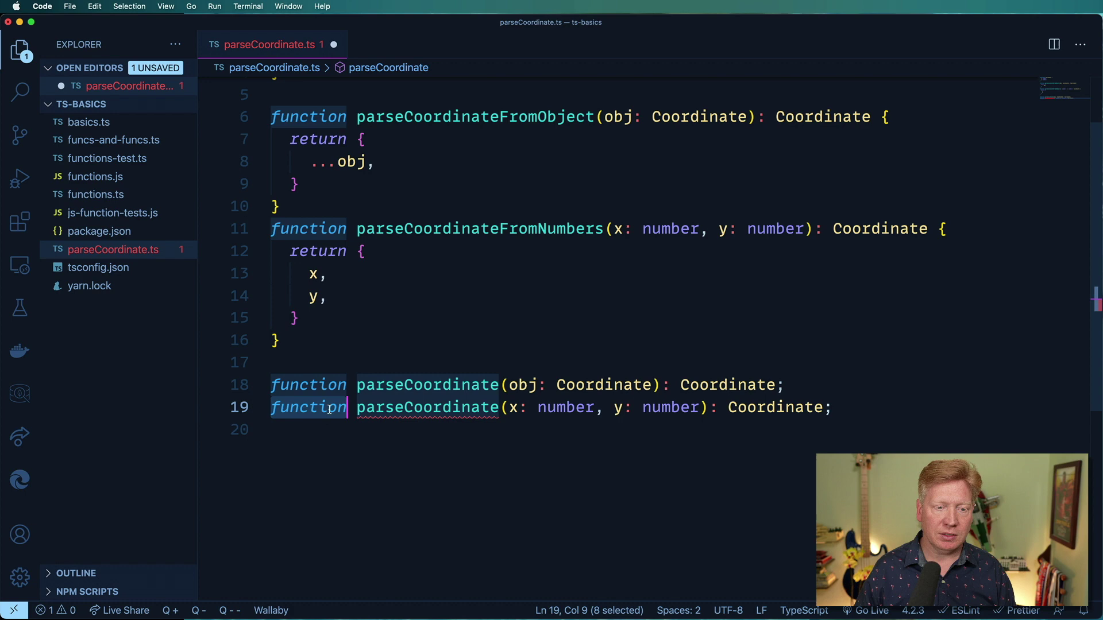
pyautogui.moveTo(271, 408); pyautogui.dragTo(498, 411)
# - Type the implementation signature parseCoordinate(arg1: unknown, arg2: unknown): Coordinate on line 20
pyautogui.click(496, 433)
pyautogui.press('super+v')
pyautogui.write('(')
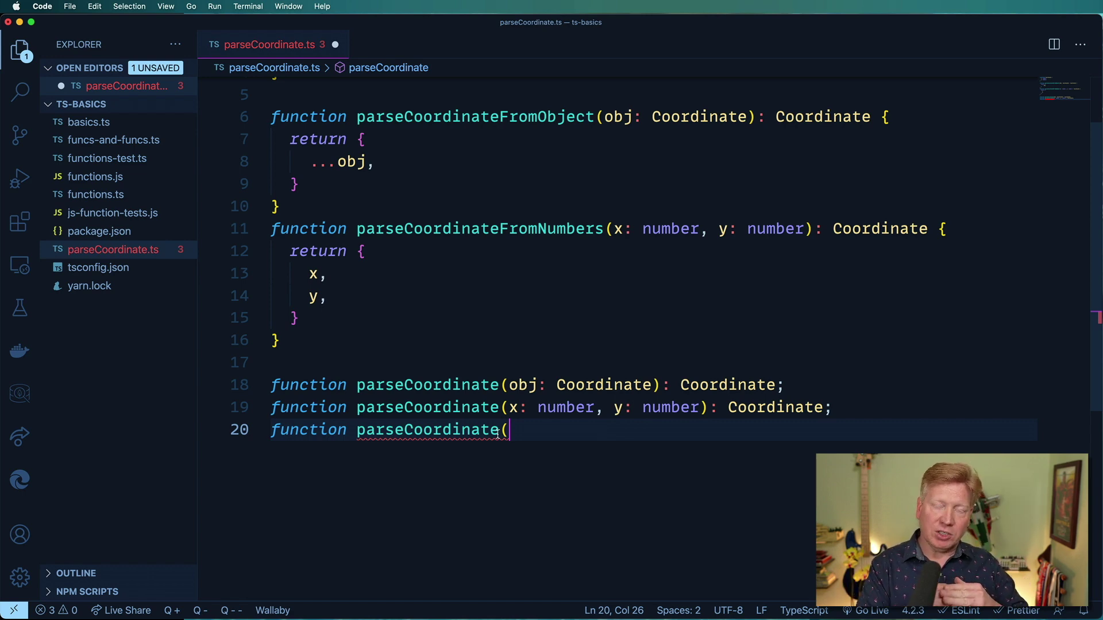
pyautogui.write('a')
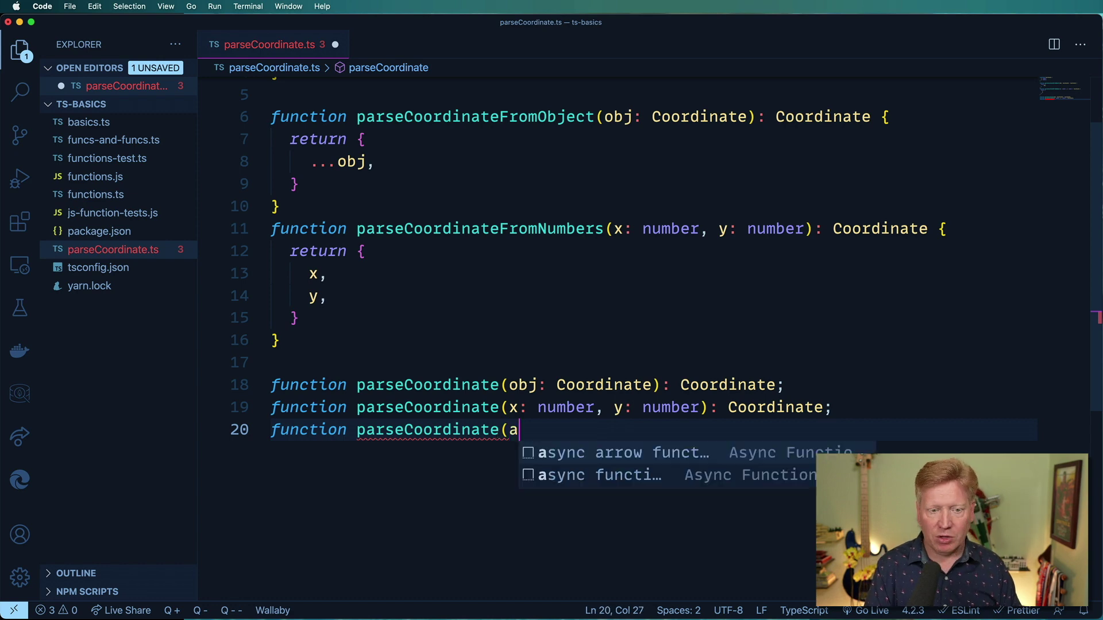
pyautogui.write('rg1: ')
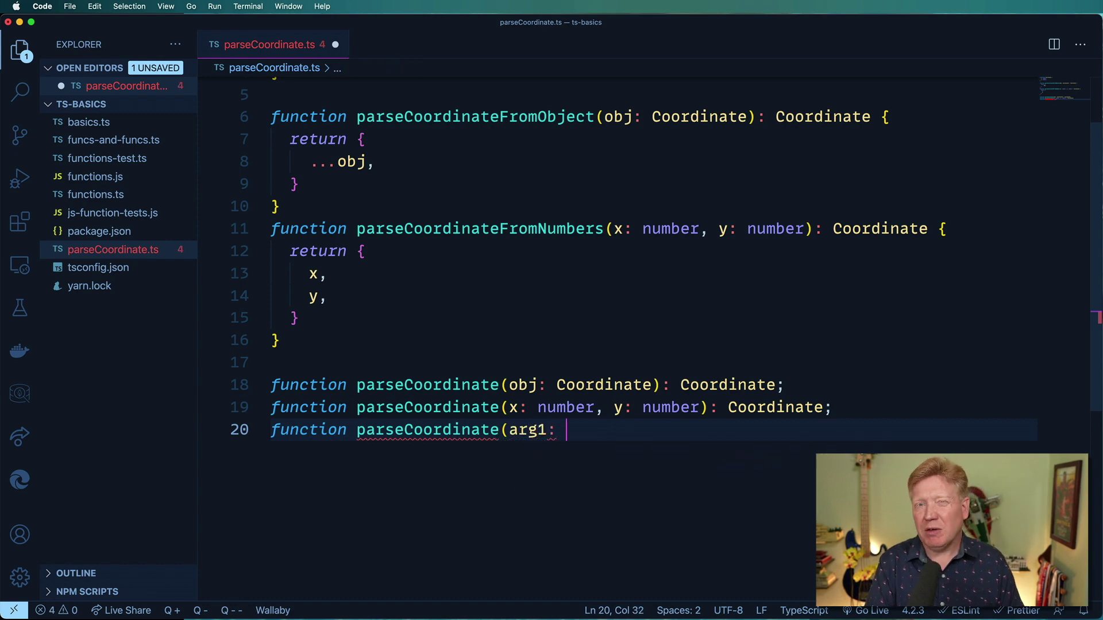
pyautogui.write('unknow')
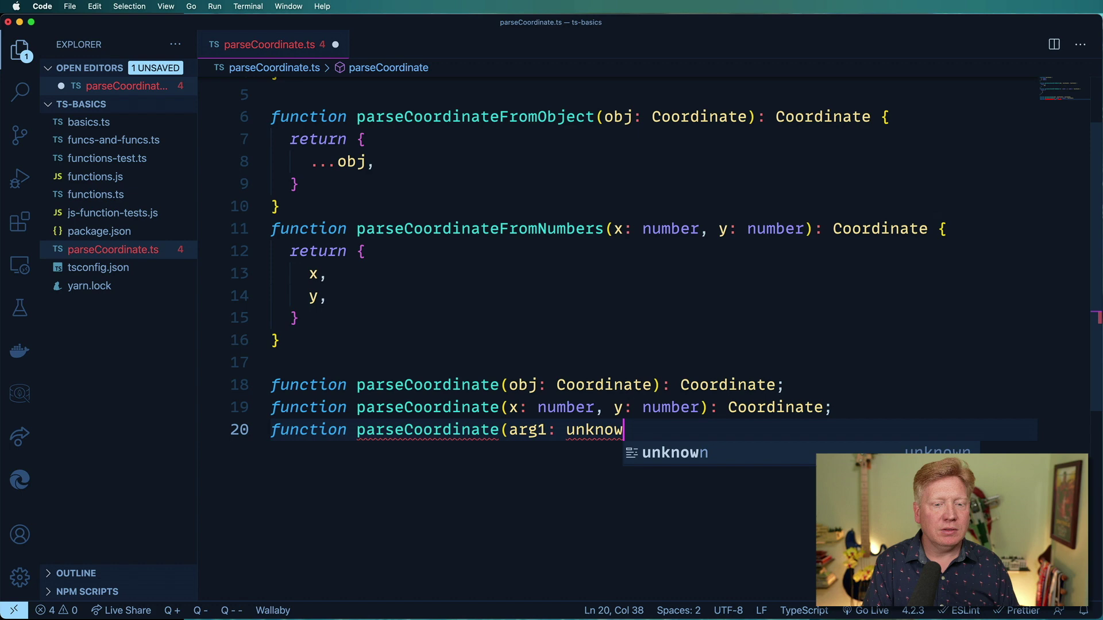
pyautogui.write('n, arg2:')
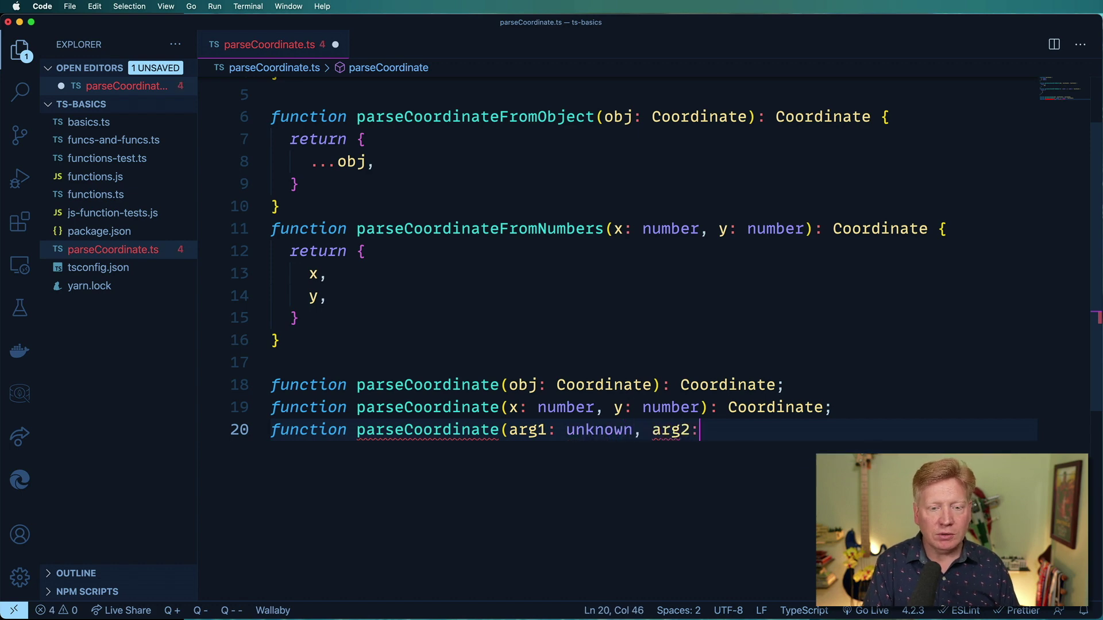
pyautogui.write(' unn')
pyautogui.press('BackSpace')
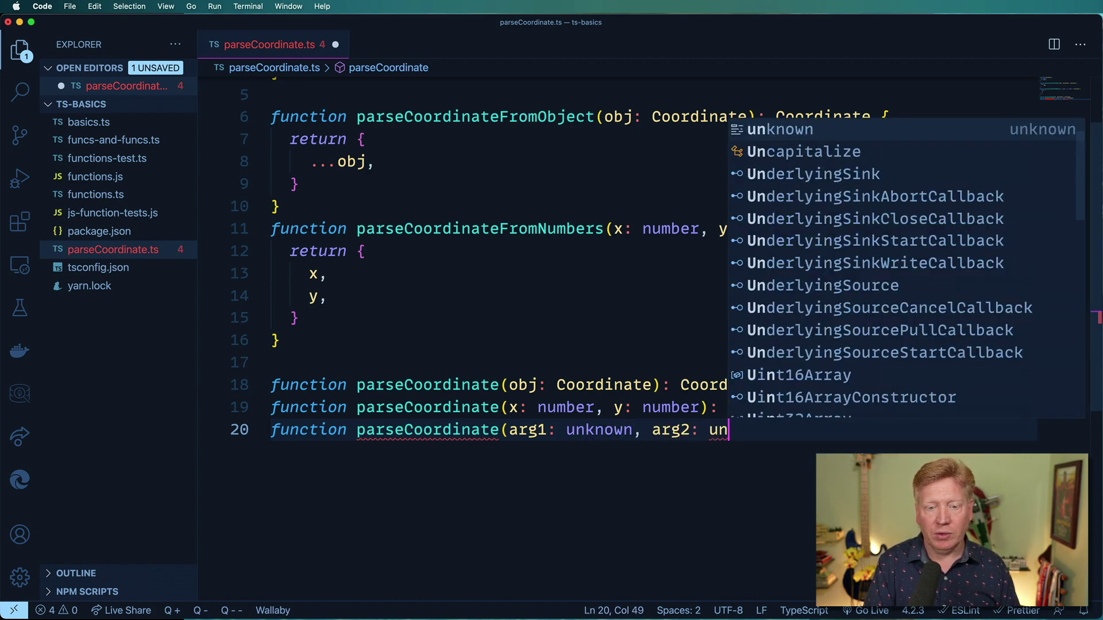
pyautogui.write('k')
pyautogui.press('Return')
pyautogui.write(')')
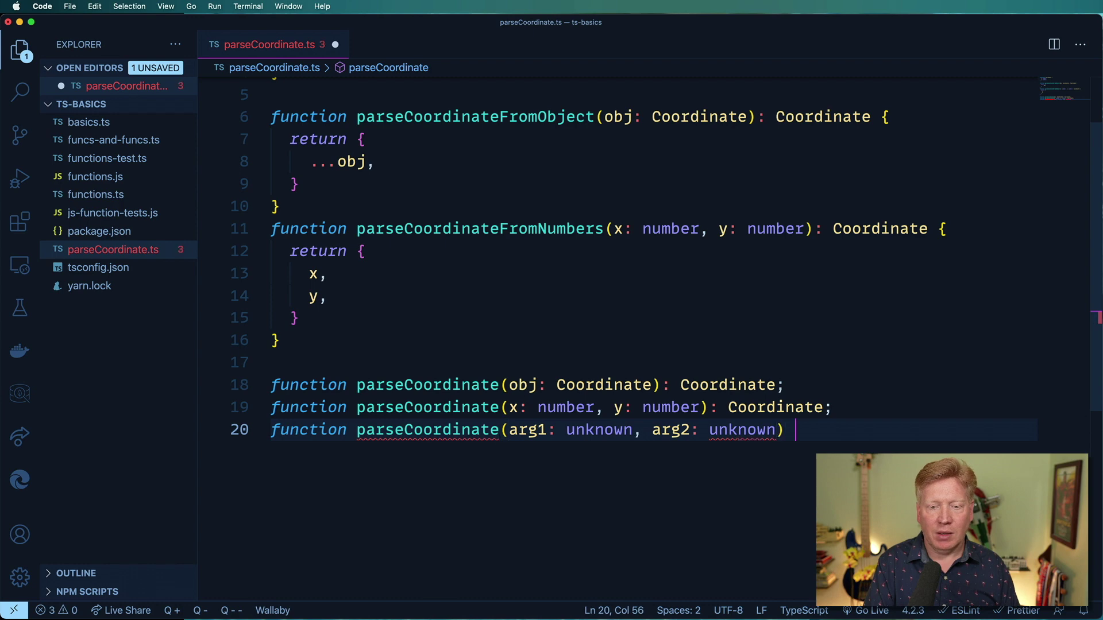
pyautogui.scroll(-1, 541, 390)
# - Open the implementation's empty body and highlight the first unknown parameter type
pyautogui.click(689, 367)
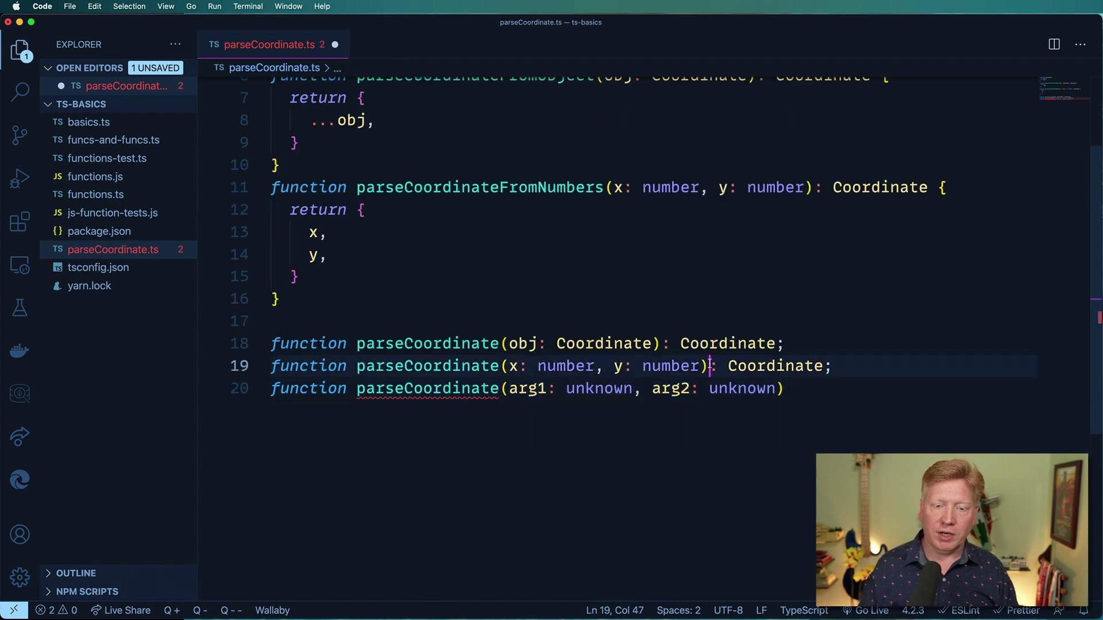
pyautogui.doubleClick(776, 367)
pyautogui.click(817, 389)
pyautogui.write(': Coordinate')
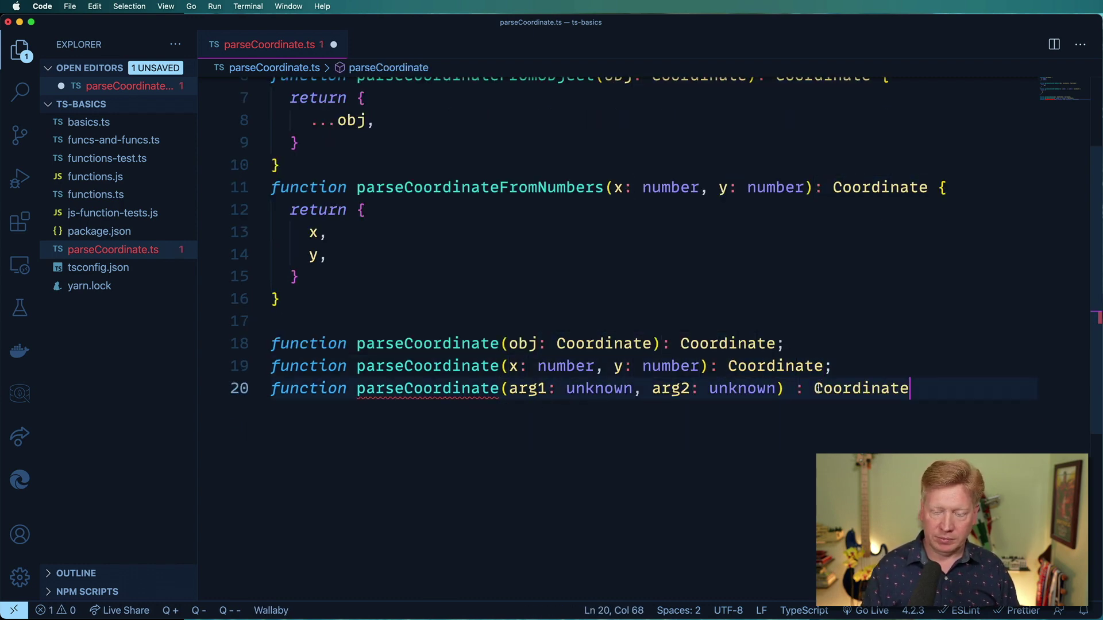
pyautogui.write(' {')
pyautogui.press('Return')
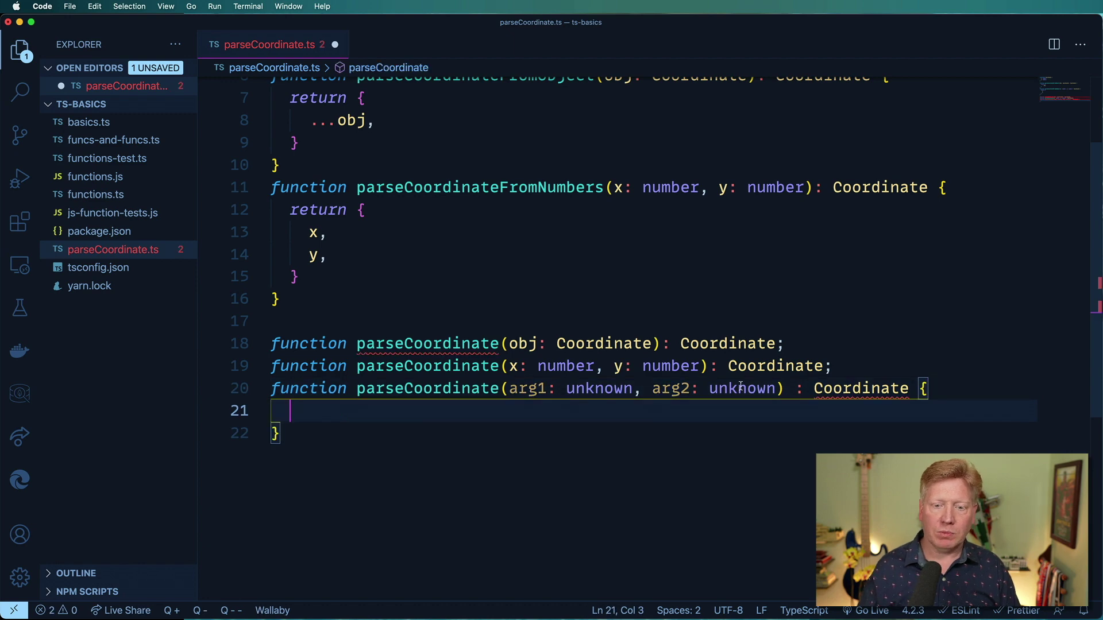
pyautogui.click(779, 389)
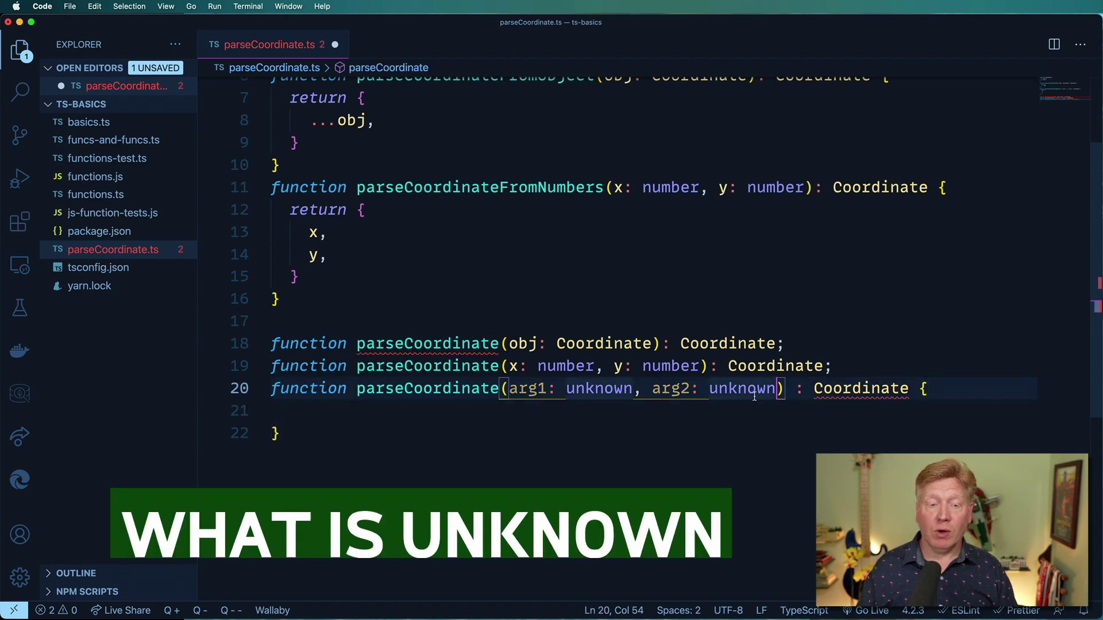
pyautogui.doubleClick(592, 389)
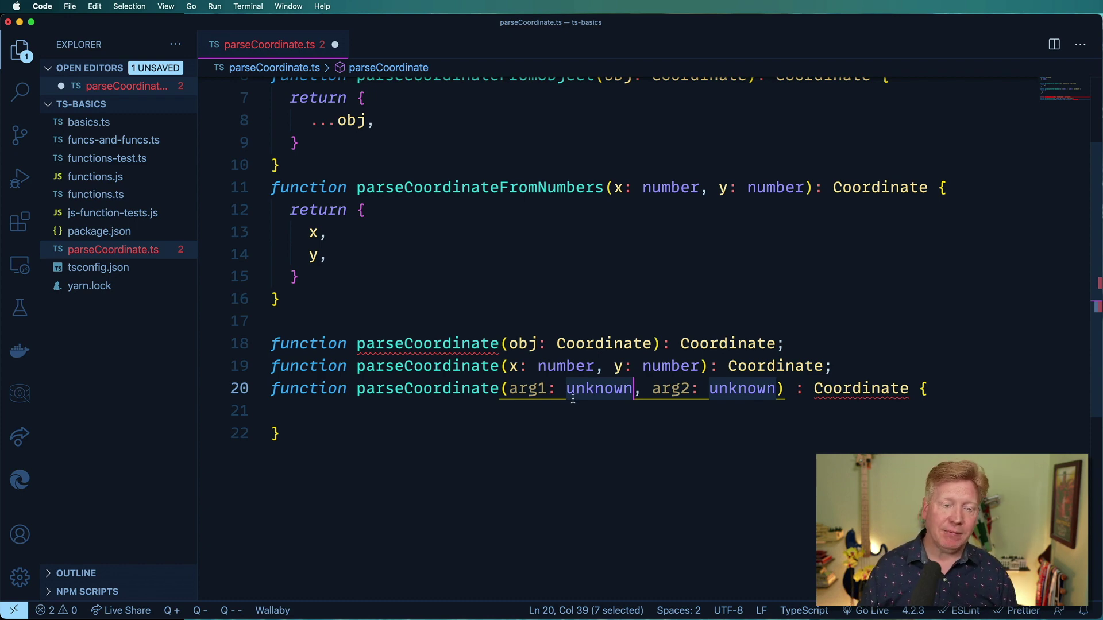
# - Declare let coord: Coordinate = { x: 0, y: 0 } inside the implementation body
pyautogui.click(542, 410)
pyautogui.write('let ')
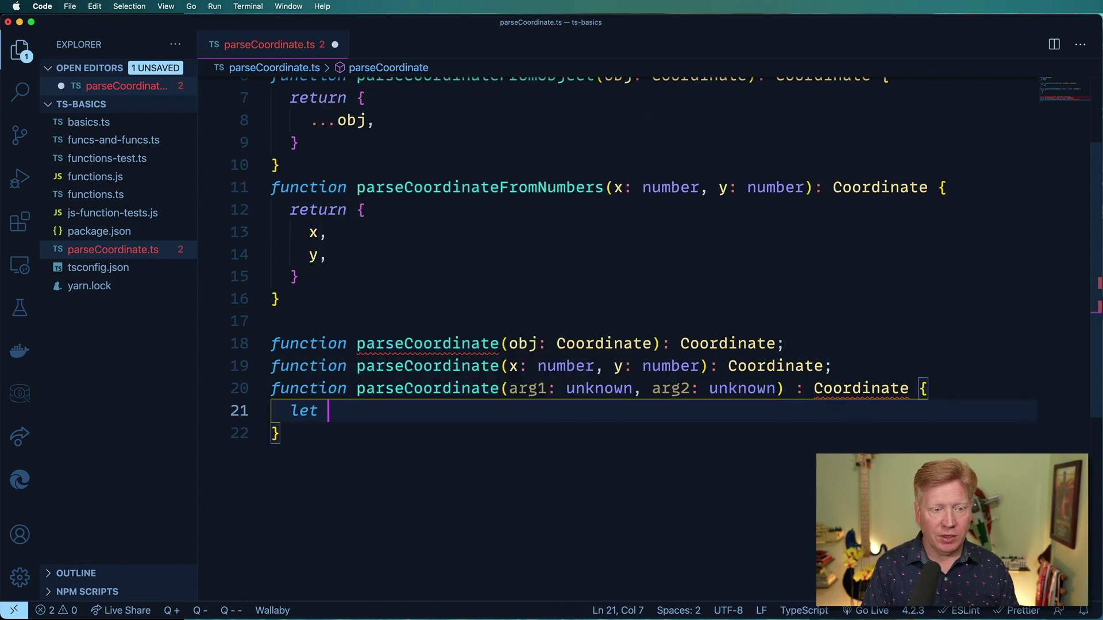
pyautogui.write('coord')
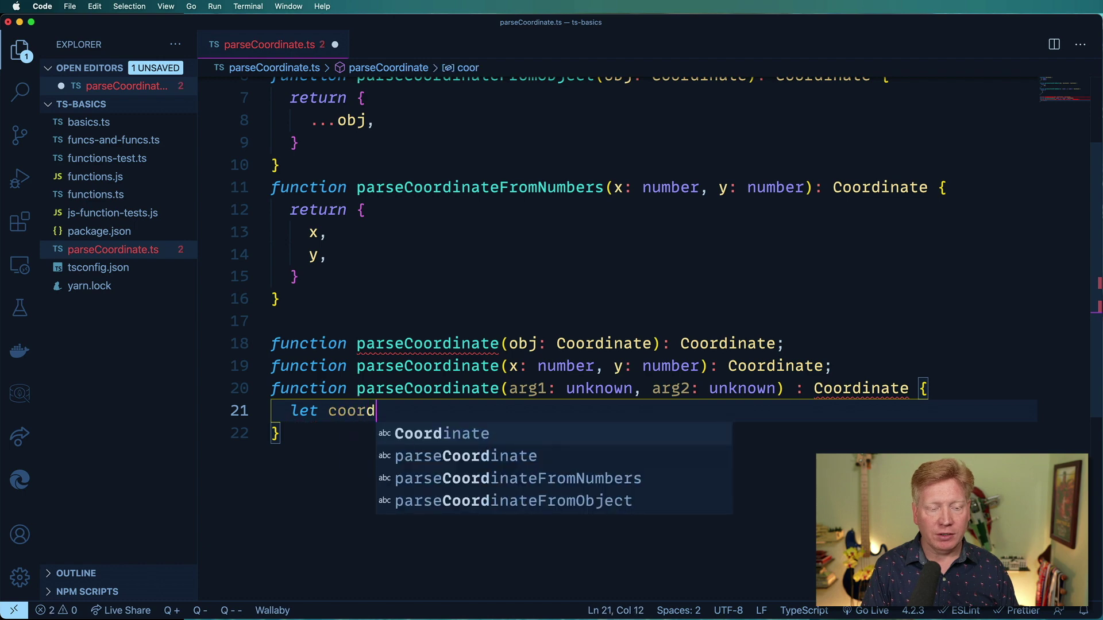
pyautogui.write(': Coo')
pyautogui.press('Return')
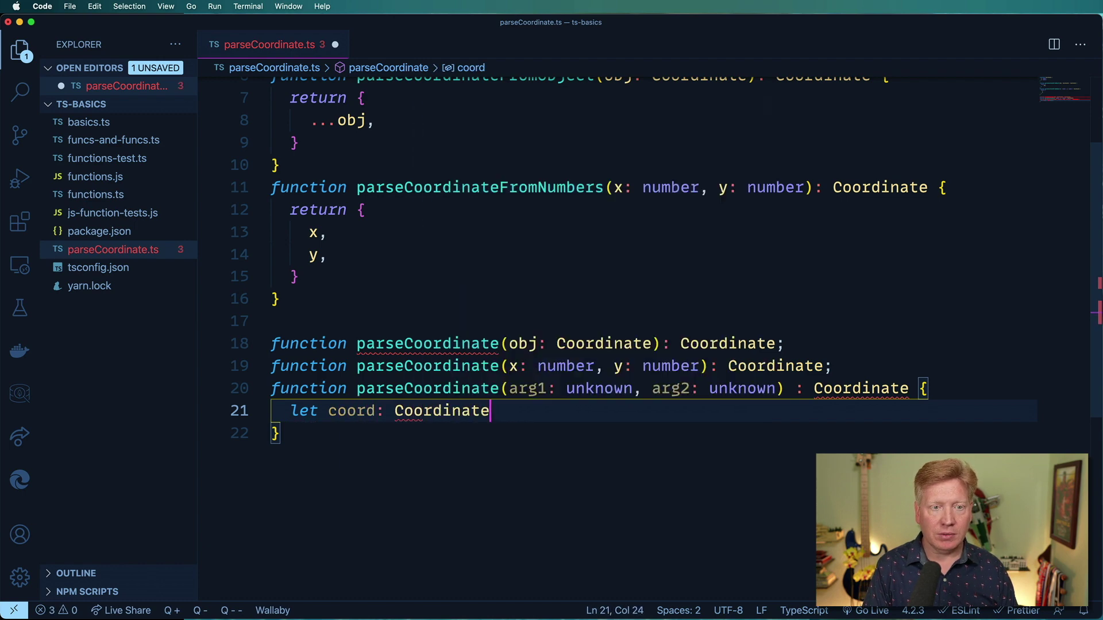
pyautogui.write(' = {')
pyautogui.press('Return')
pyautogui.write('x')
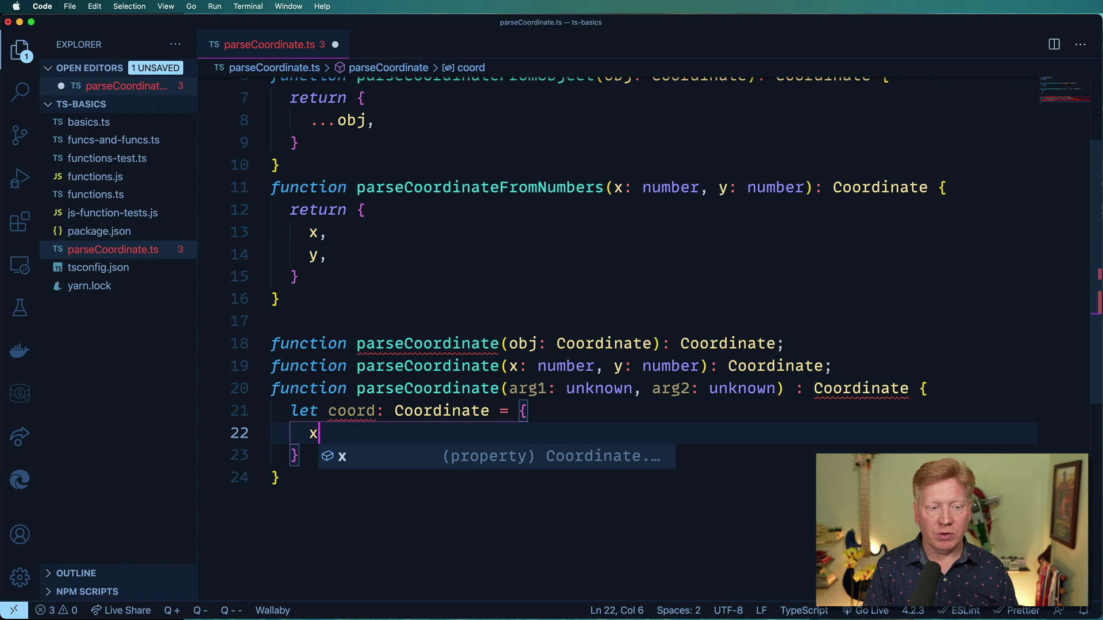
pyautogui.write(': 0,')
pyautogui.press('Return')
pyautogui.write('y: ')
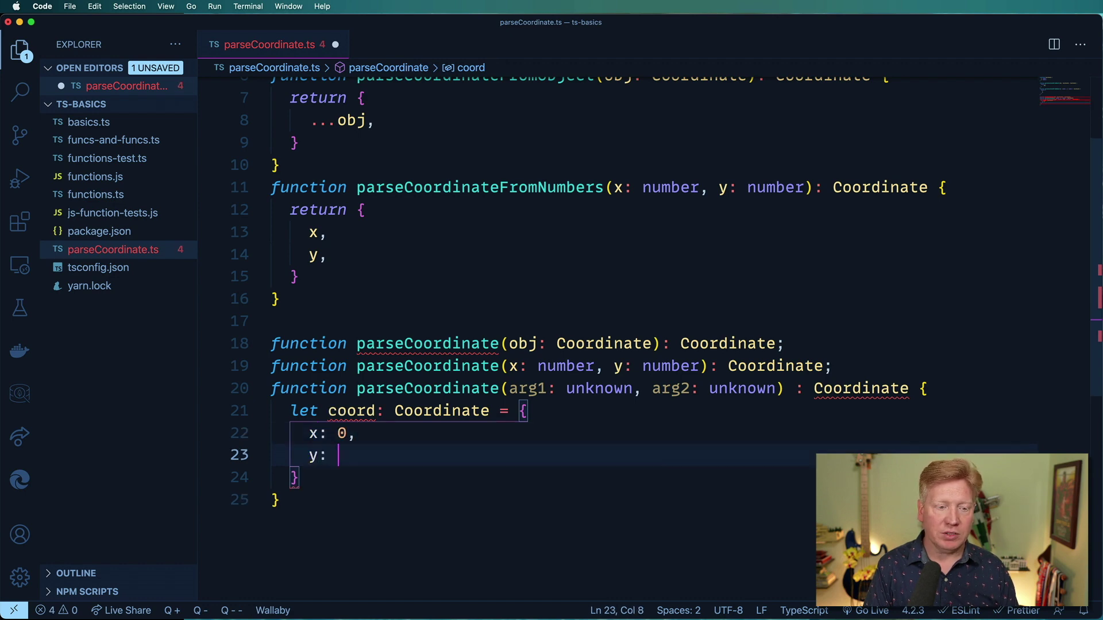
pyautogui.write('0,')
pyautogui.press('Down')
pyautogui.press('Return')
pyautogui.press('Return')
pyautogui.write('retur')
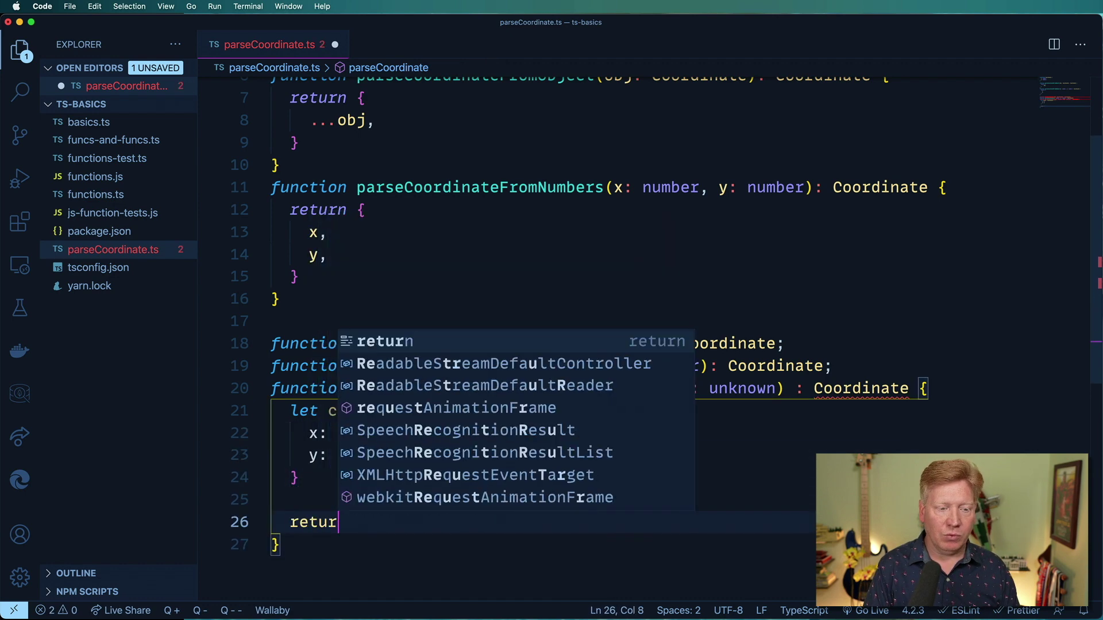
pyautogui.write('n coord;')
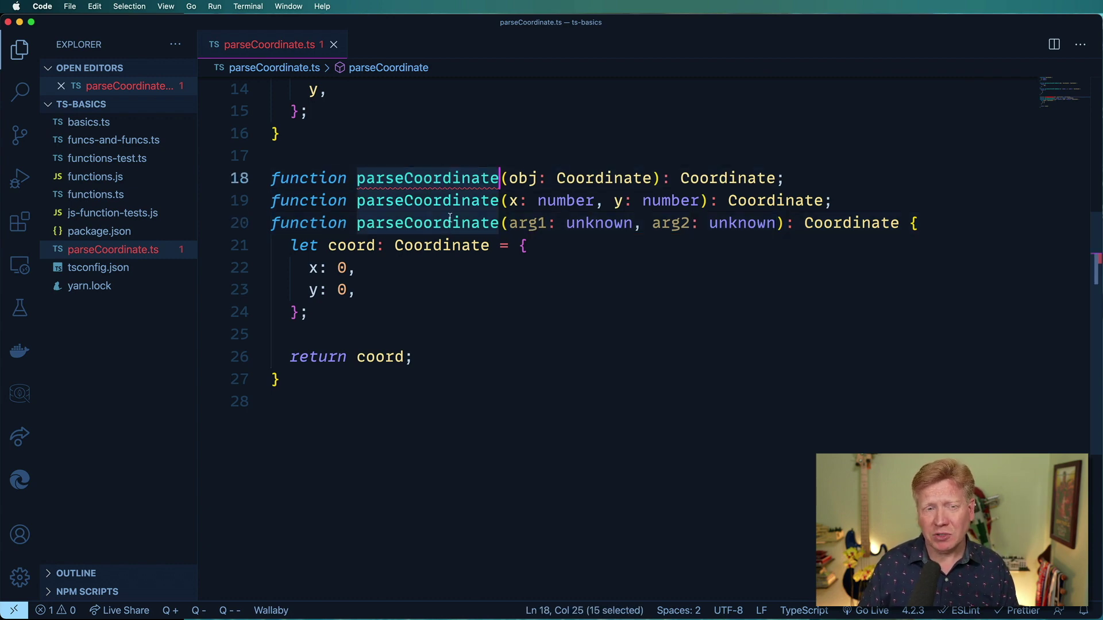
# - Review the compile problems in the bottom panel, then close it
pyautogui.click(617, 397)
pyautogui.hotkey('ctrl', '`')
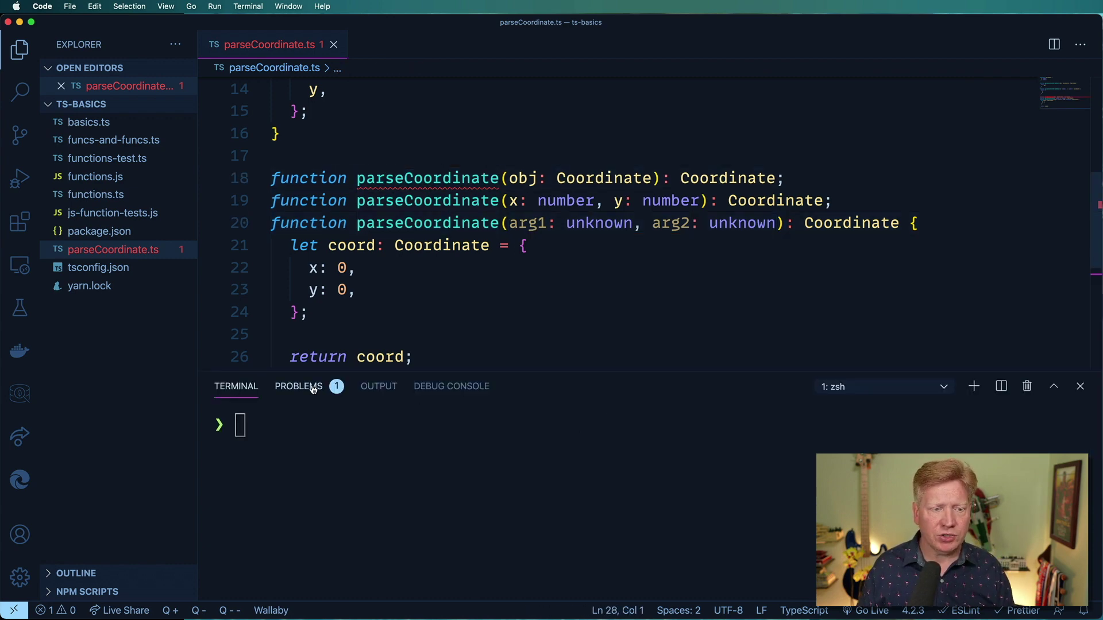
pyautogui.click(299, 386)
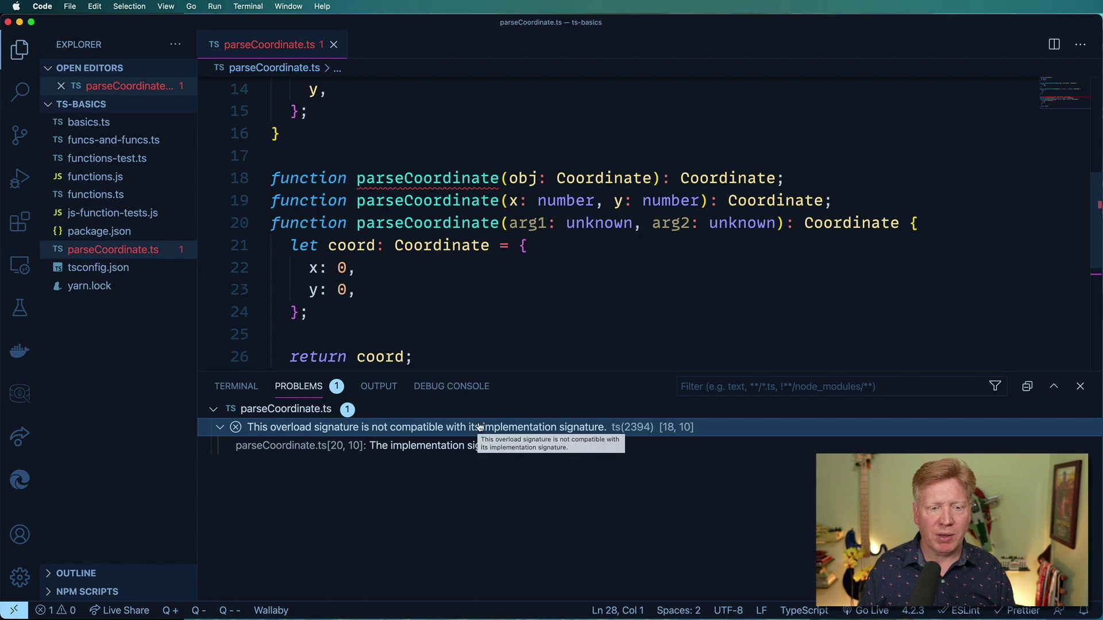
pyautogui.click(690, 312)
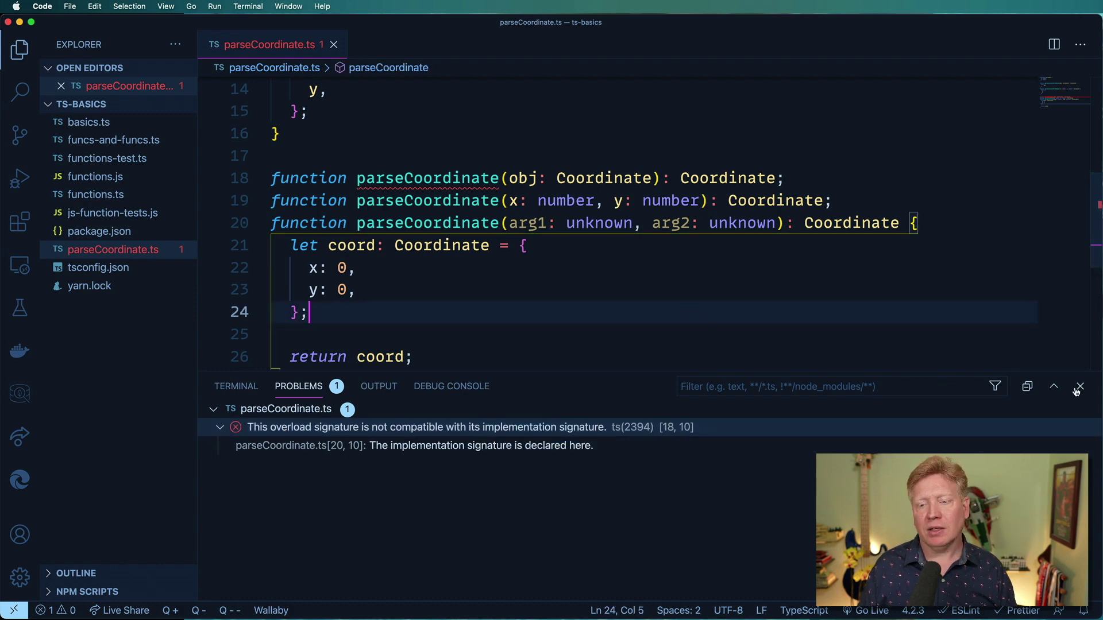
pyautogui.click(1080, 388)
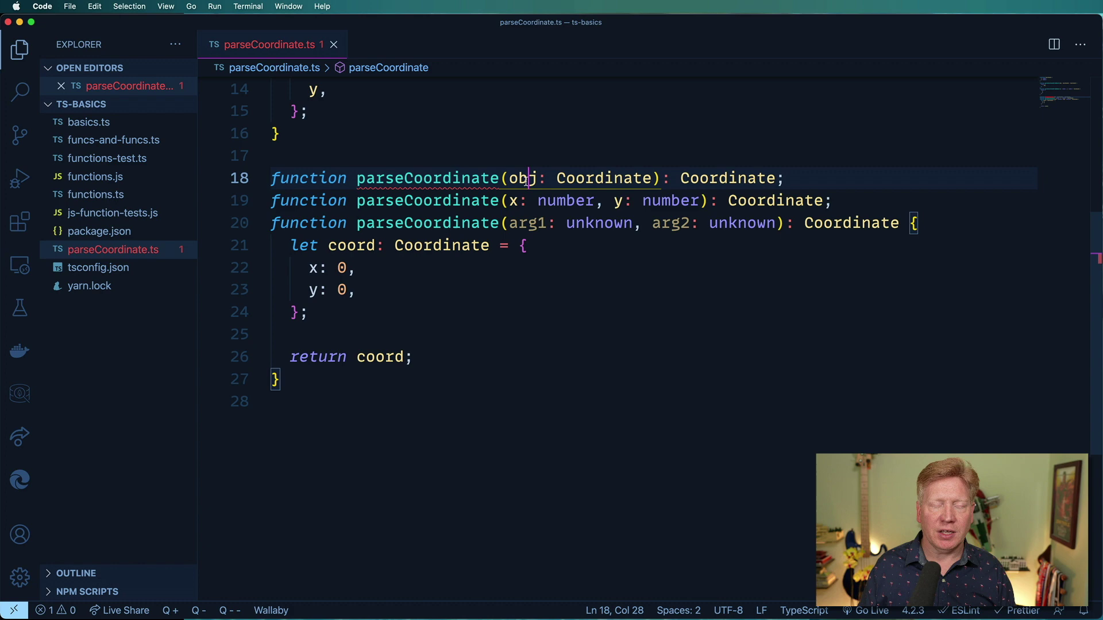
# - Compare the overload parameters and mark arg2 optional with '?'
pyautogui.moveTo(508, 179); pyautogui.dragTo(652, 178)
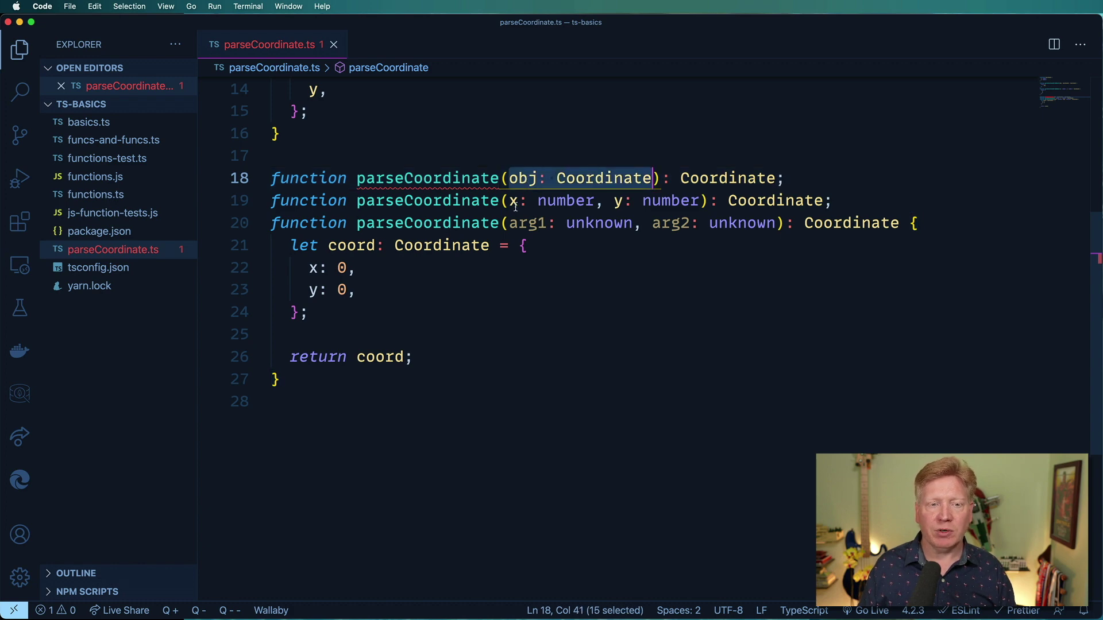
pyautogui.moveTo(509, 201); pyautogui.dragTo(703, 200)
pyautogui.moveTo(510, 223); pyautogui.dragTo(777, 224)
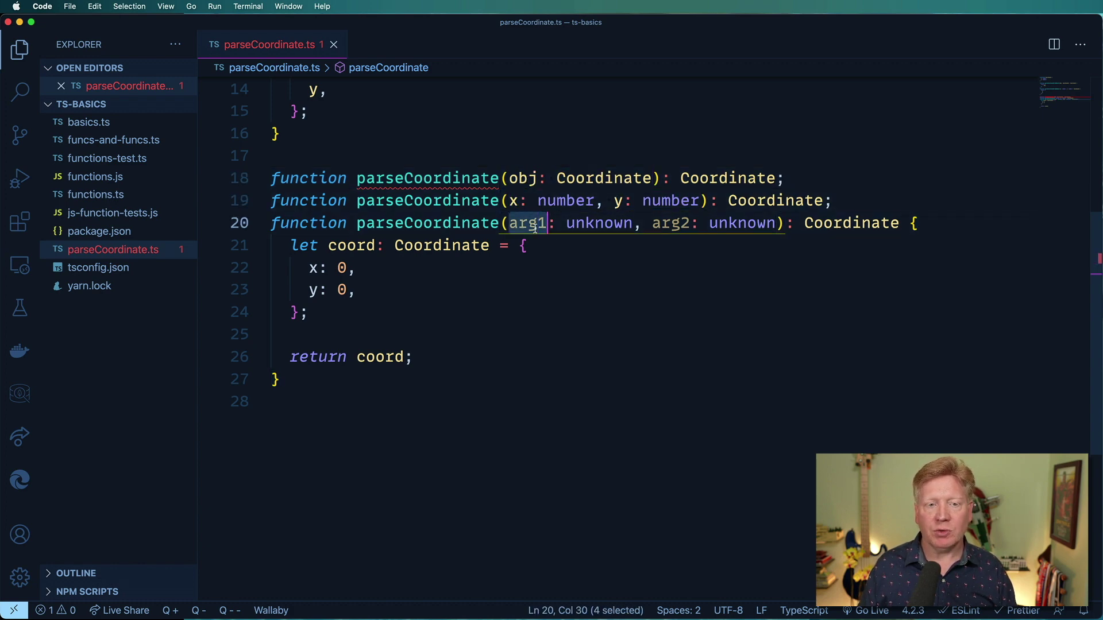
pyautogui.click(694, 224)
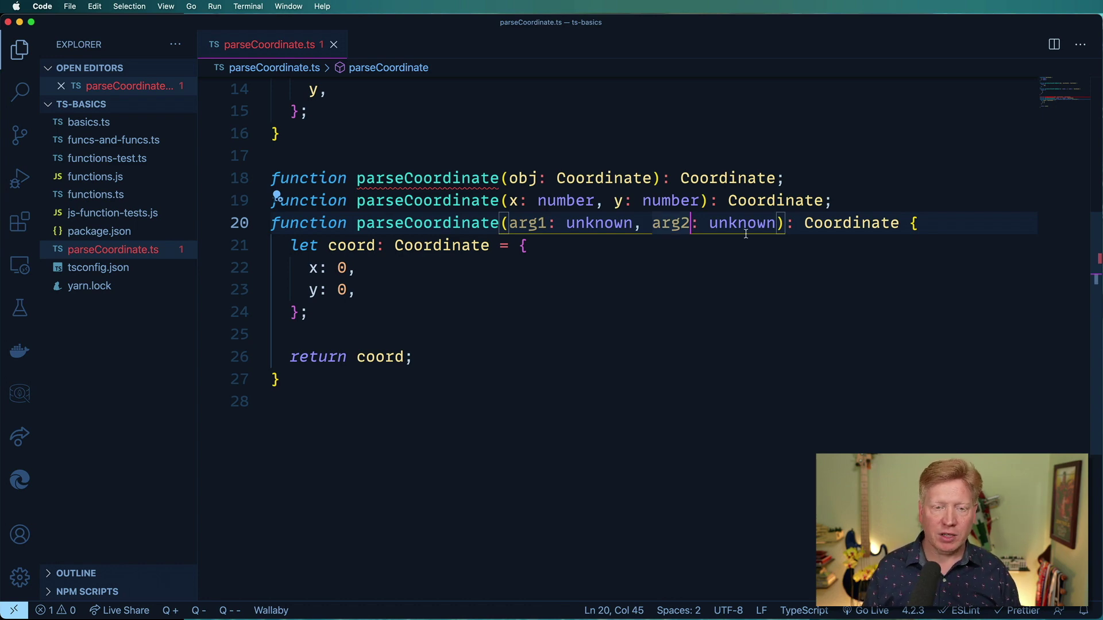
pyautogui.write('?')
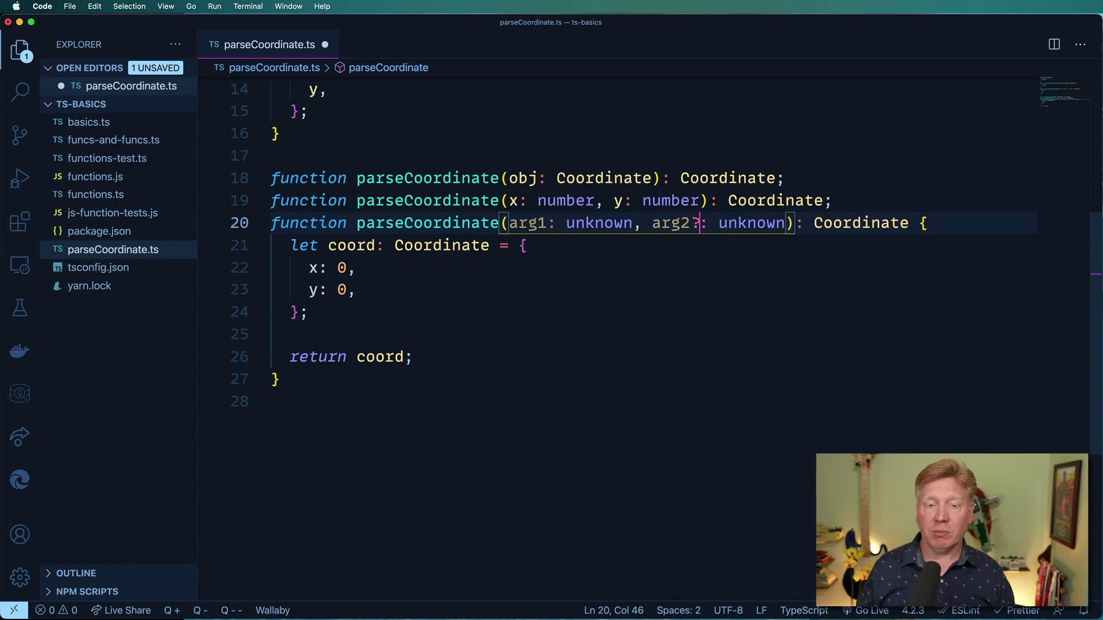
pyautogui.doubleClick(696, 221)
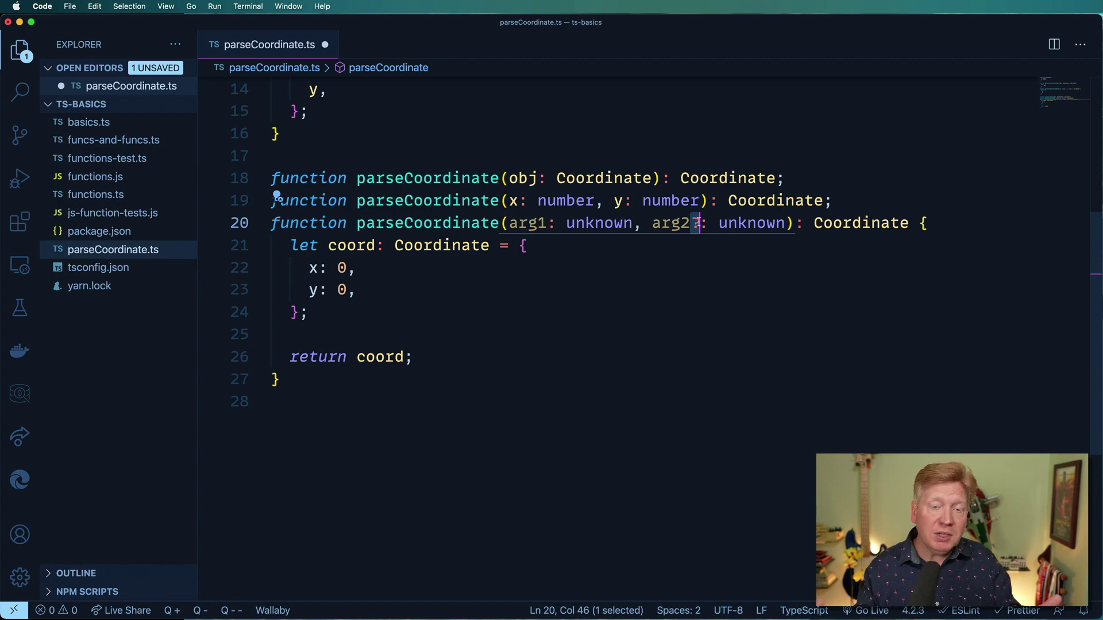
pyautogui.click(308, 312)
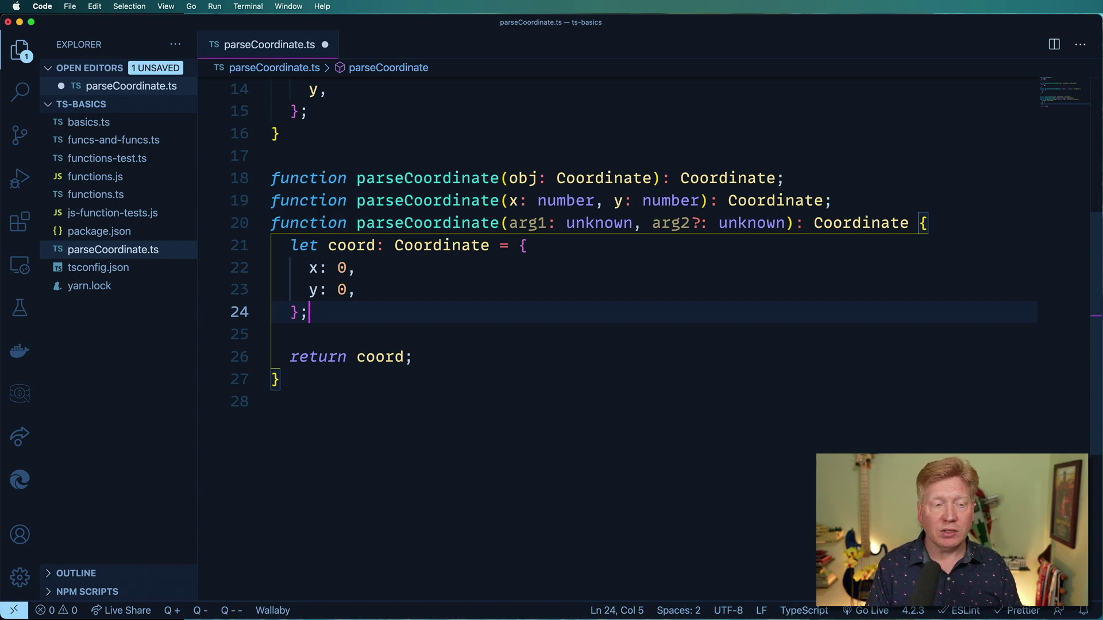
# - Insert if (typeof arg1 === 'object') { } else { } before the return statement
pyautogui.press('Return')
pyautogui.press('Return')
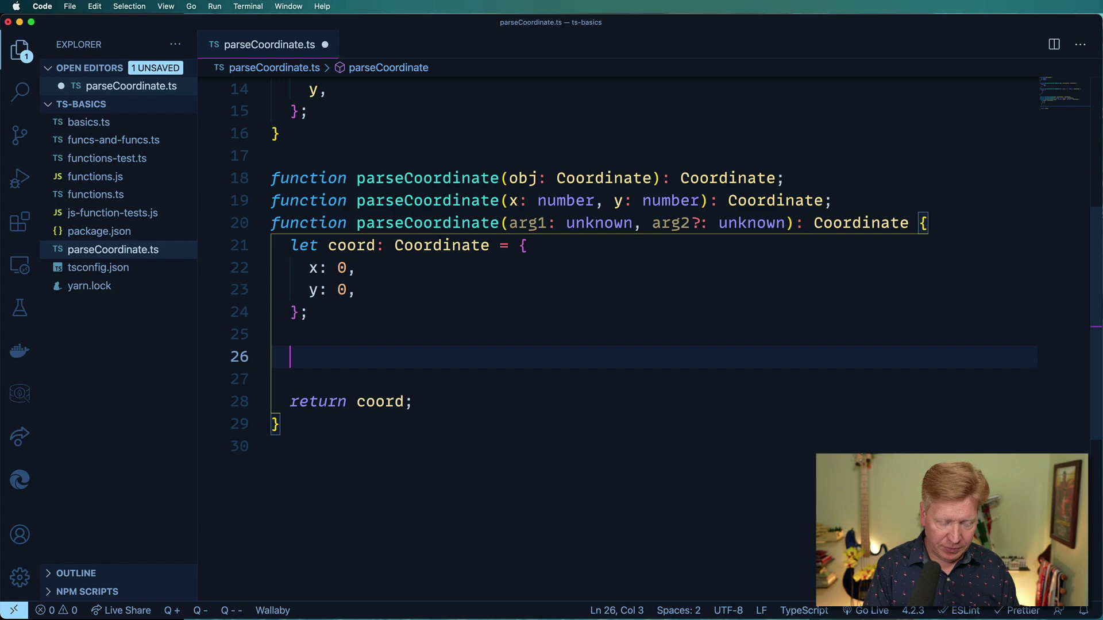
pyautogui.write('if (typeo')
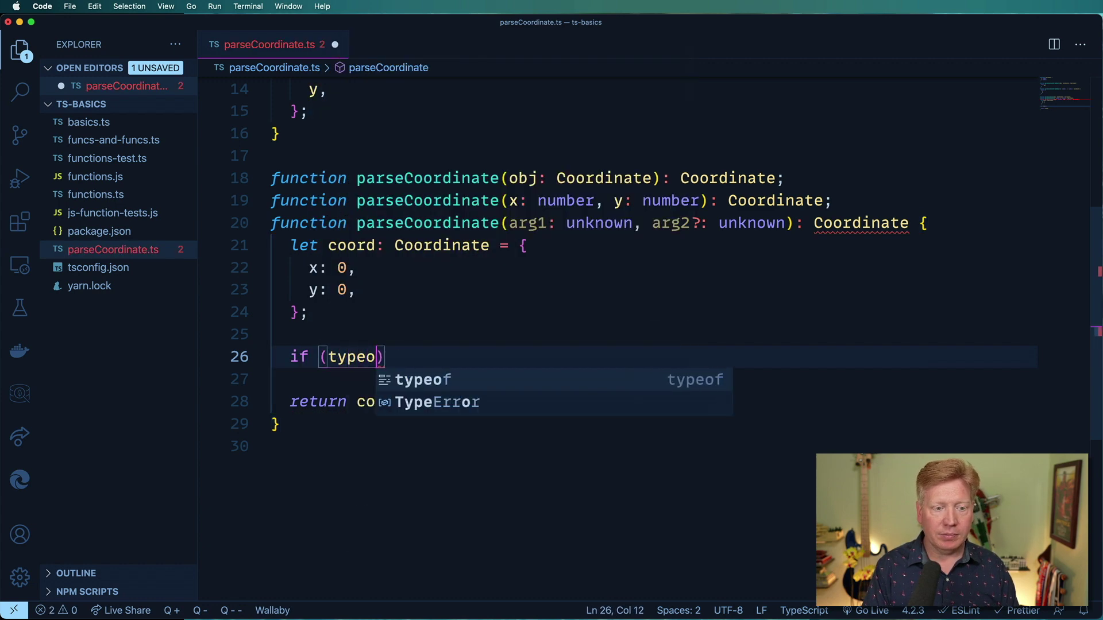
pyautogui.write('f arg1 ')
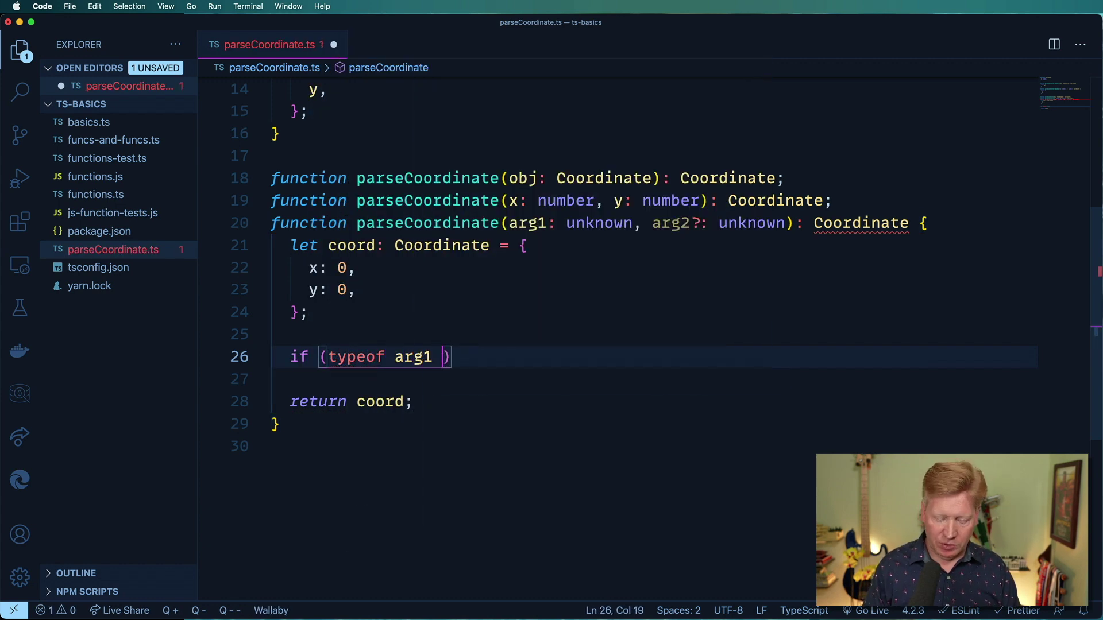
pyautogui.write('===')
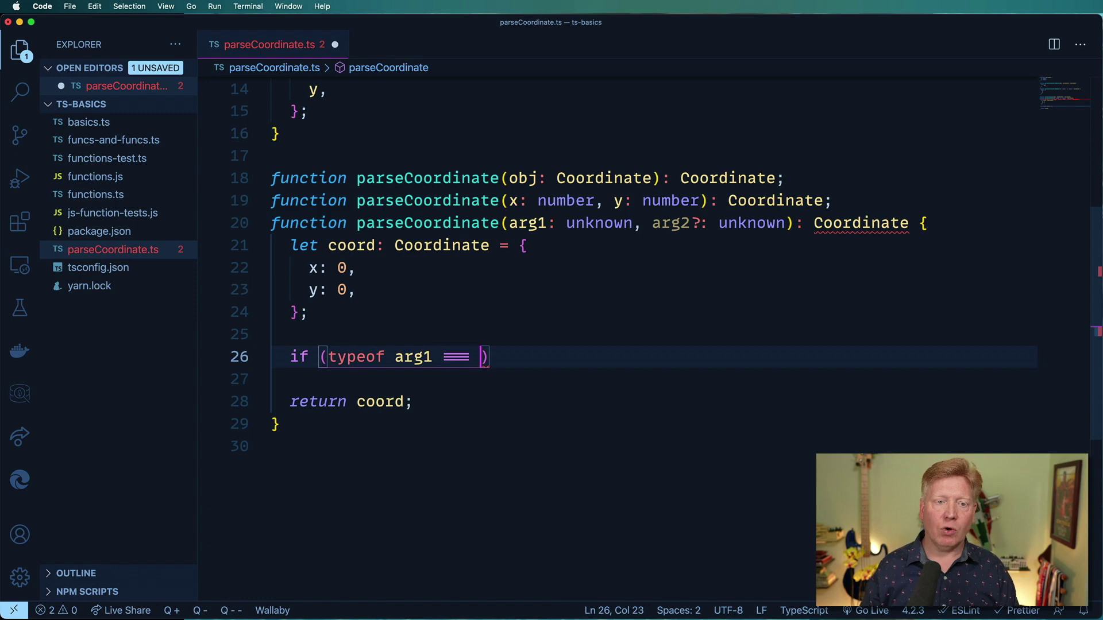
pyautogui.moveTo(508, 178); pyautogui.dragTo(653, 177)
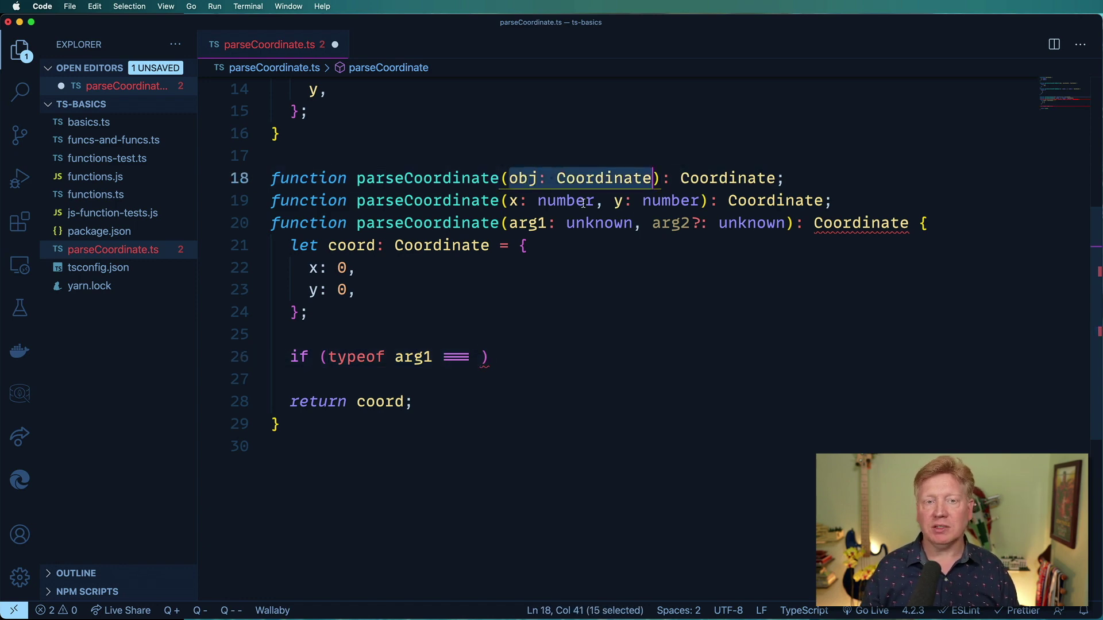
pyautogui.click(484, 356)
pyautogui.write("'")
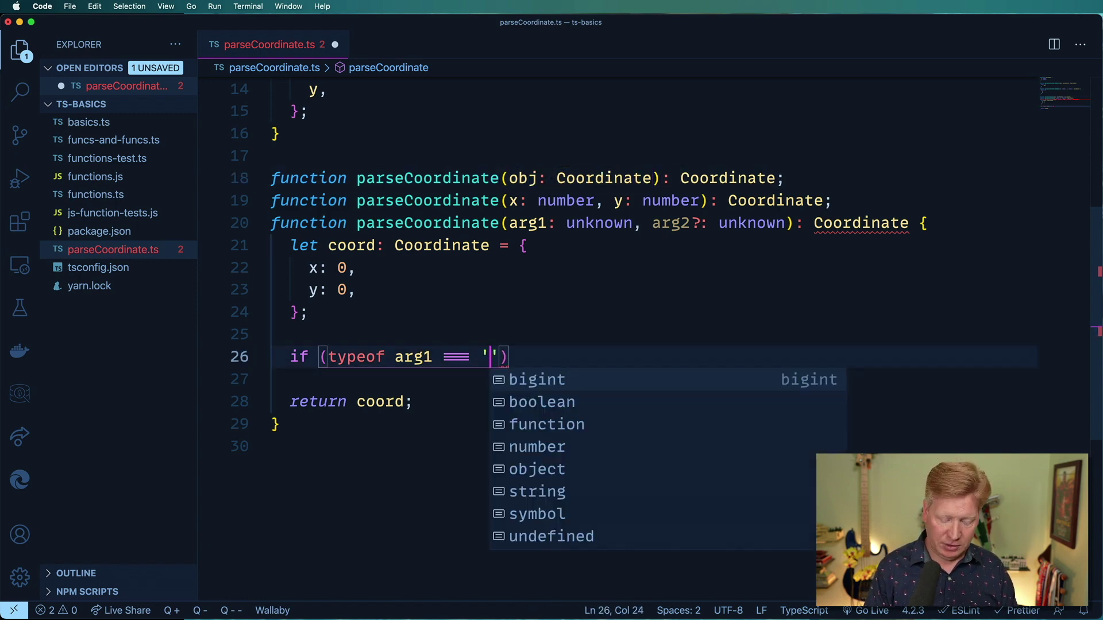
pyautogui.write("object') {")
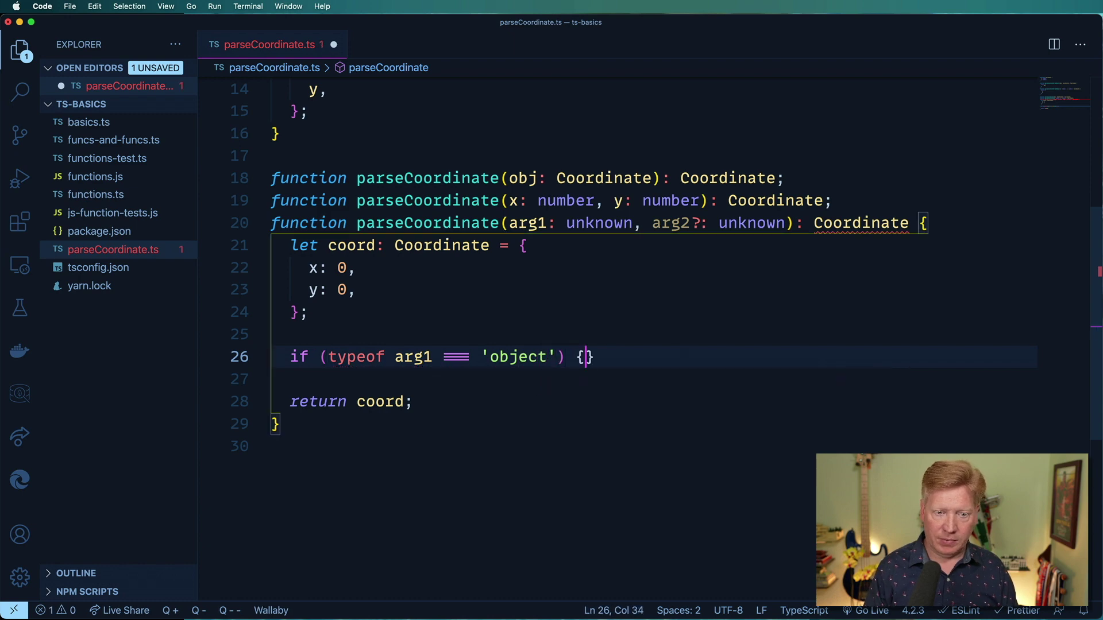
pyautogui.press('Return')
pyautogui.press('Down')
pyautogui.write('else {')
pyautogui.press('Return')
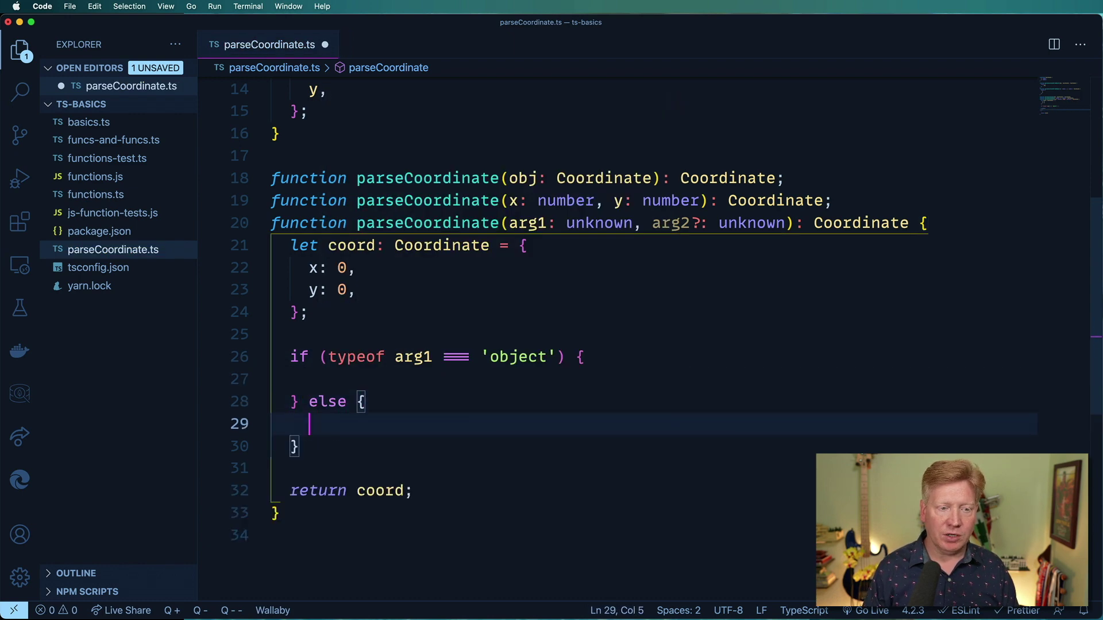
pyautogui.click(506, 294)
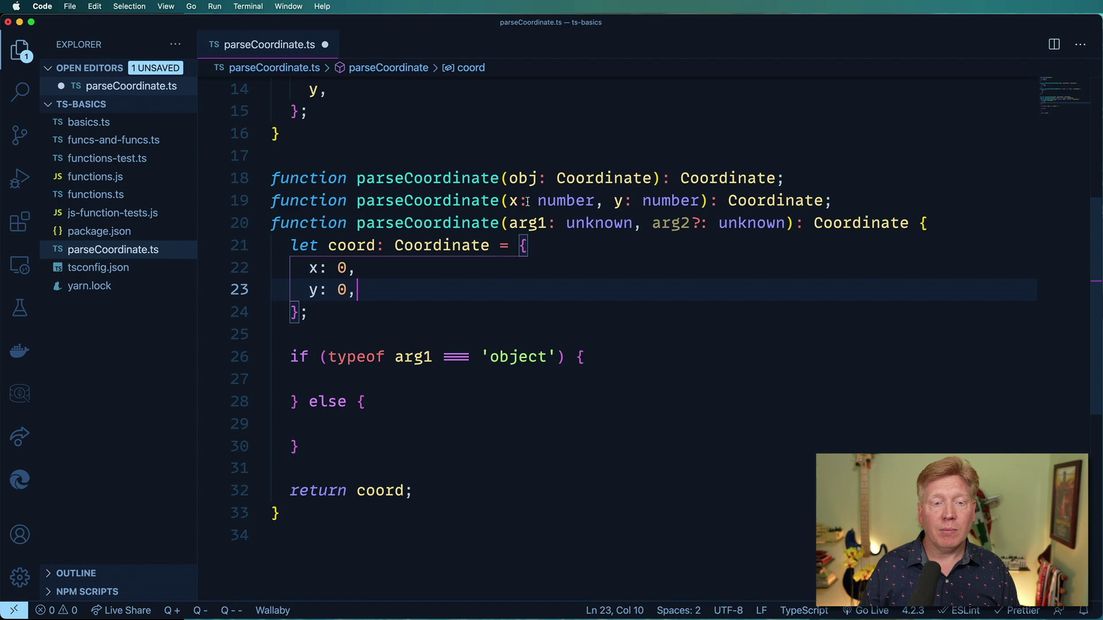
pyautogui.scroll(3, 506, 240)
pyautogui.scroll(2, 507, 242)
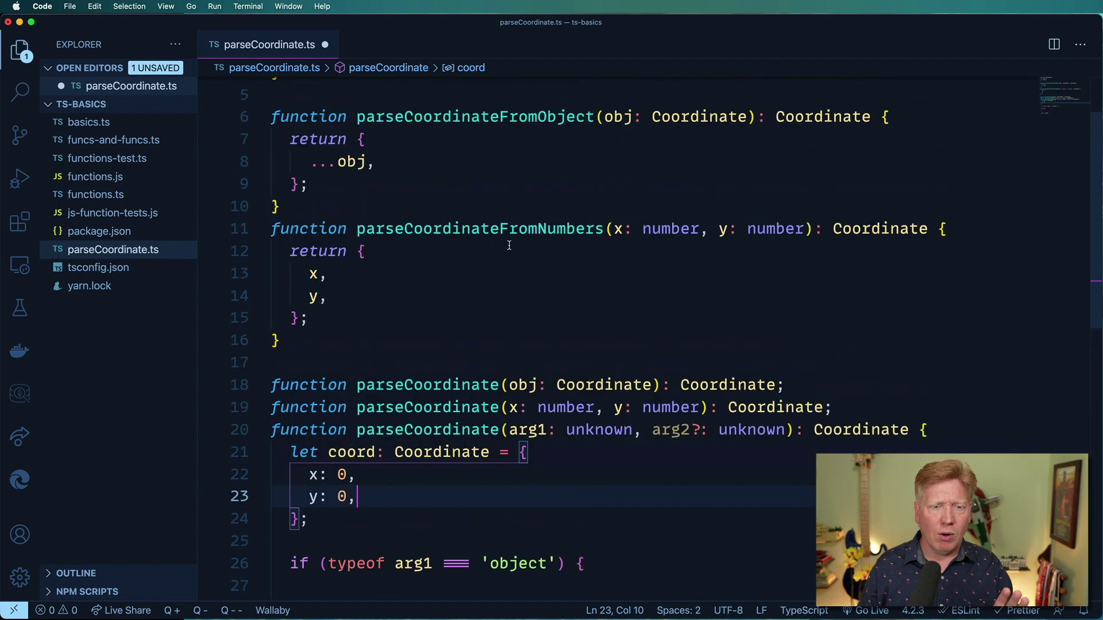
pyautogui.scroll(3, 509, 245)
pyautogui.doubleClick(413, 88)
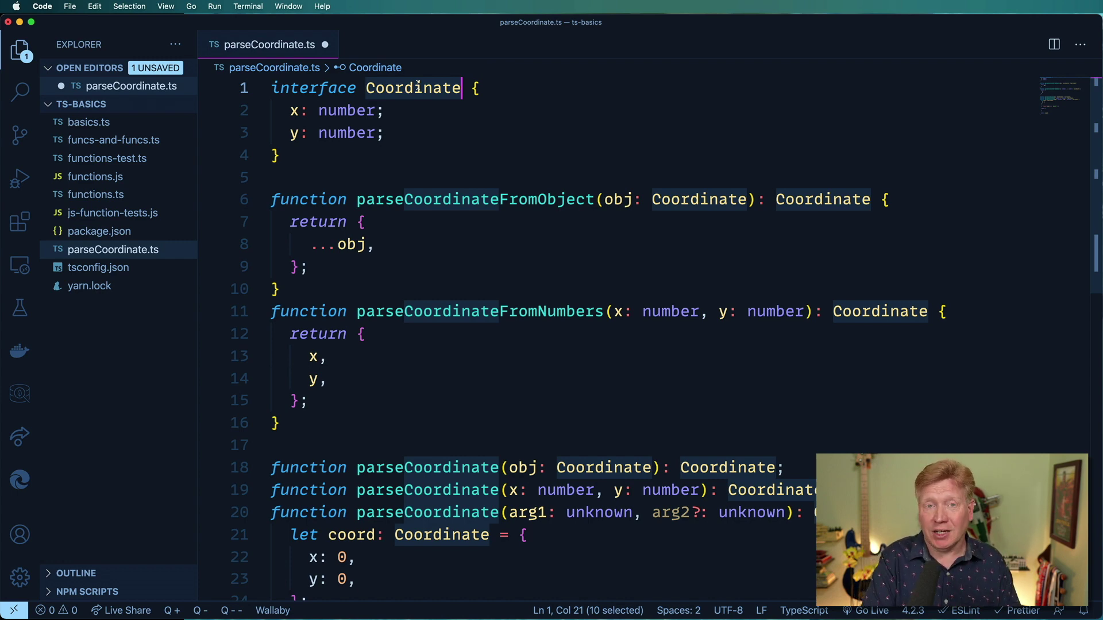
pyautogui.scroll(-3, 452, 317)
pyautogui.scroll(-2, 452, 317)
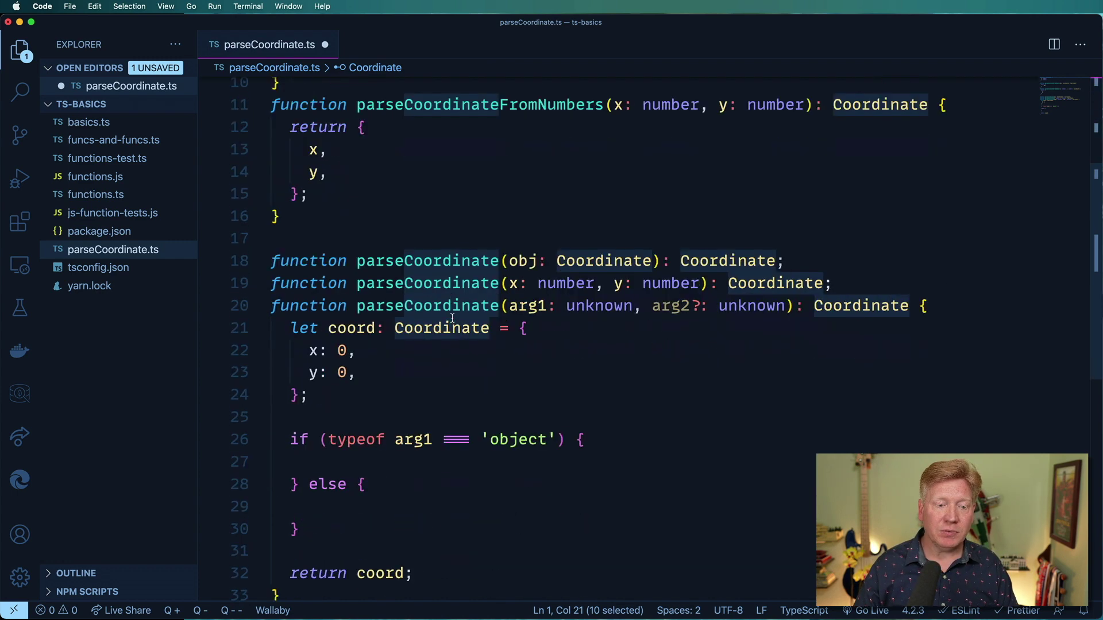
pyautogui.moveTo(329, 439); pyautogui.dragTo(557, 440)
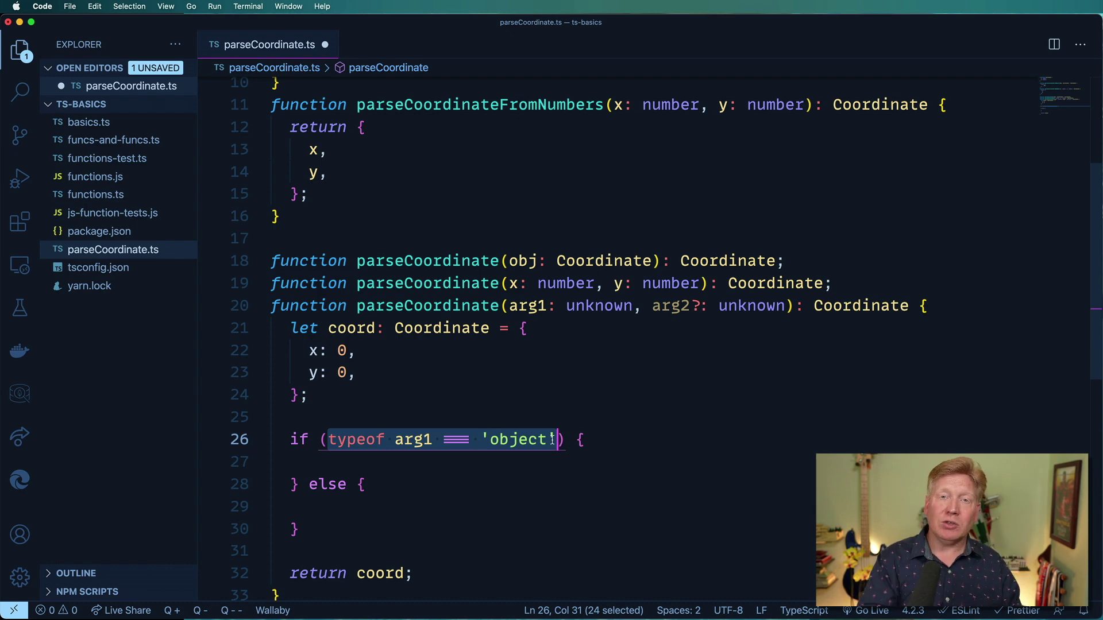
pyautogui.press('ctrl+shift+super+Left')
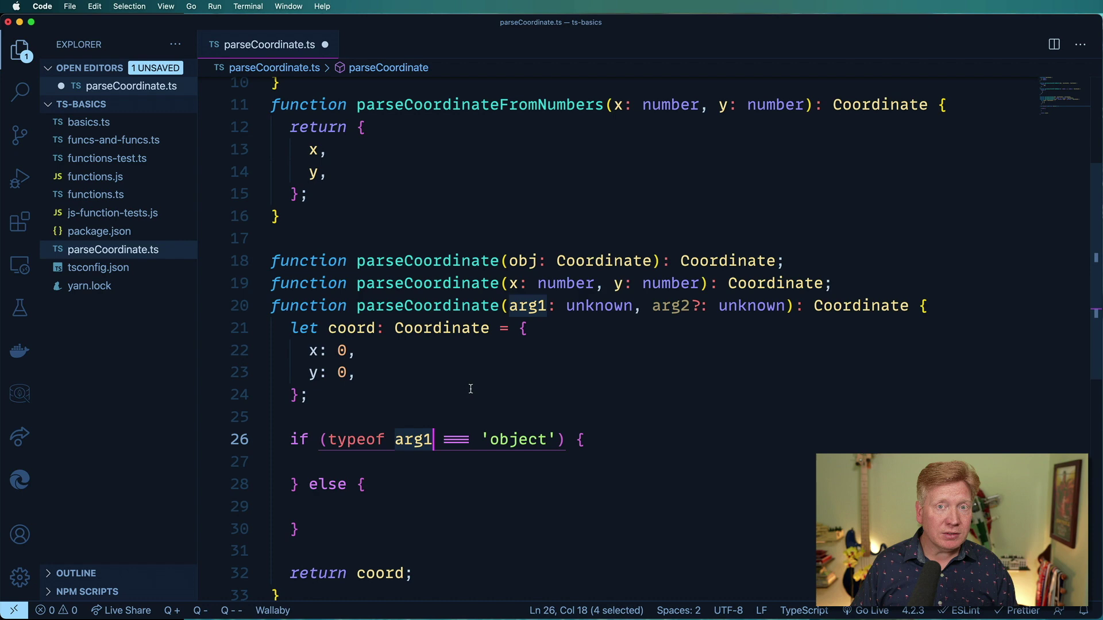
# - In the object branch, assign coord = { ...(arg1 as Coordinate) }
pyautogui.press('Down')
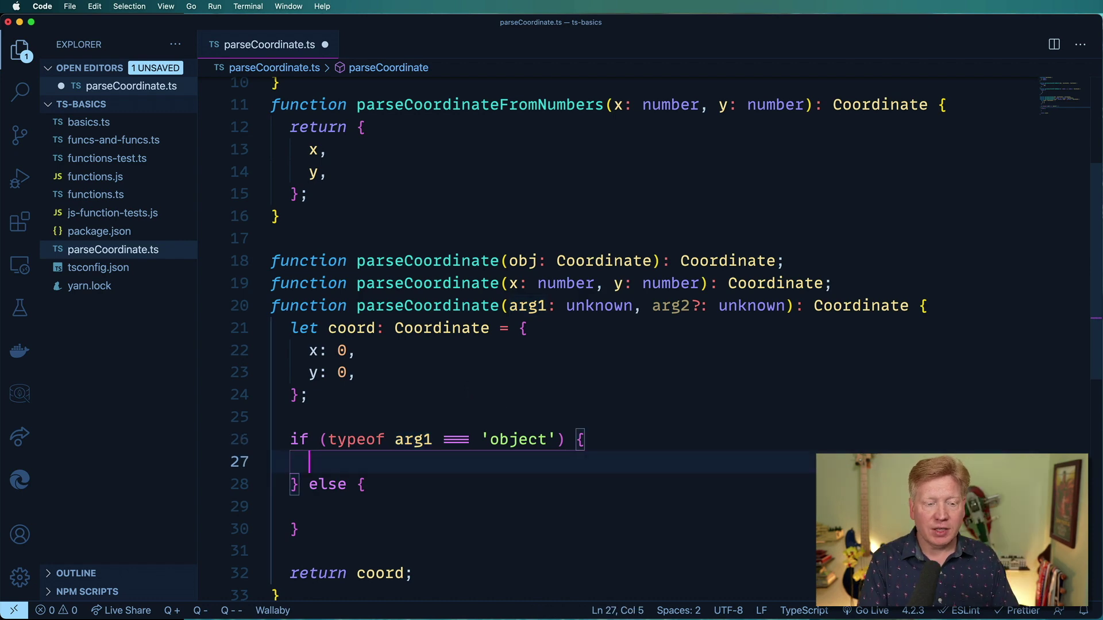
pyautogui.write('coord')
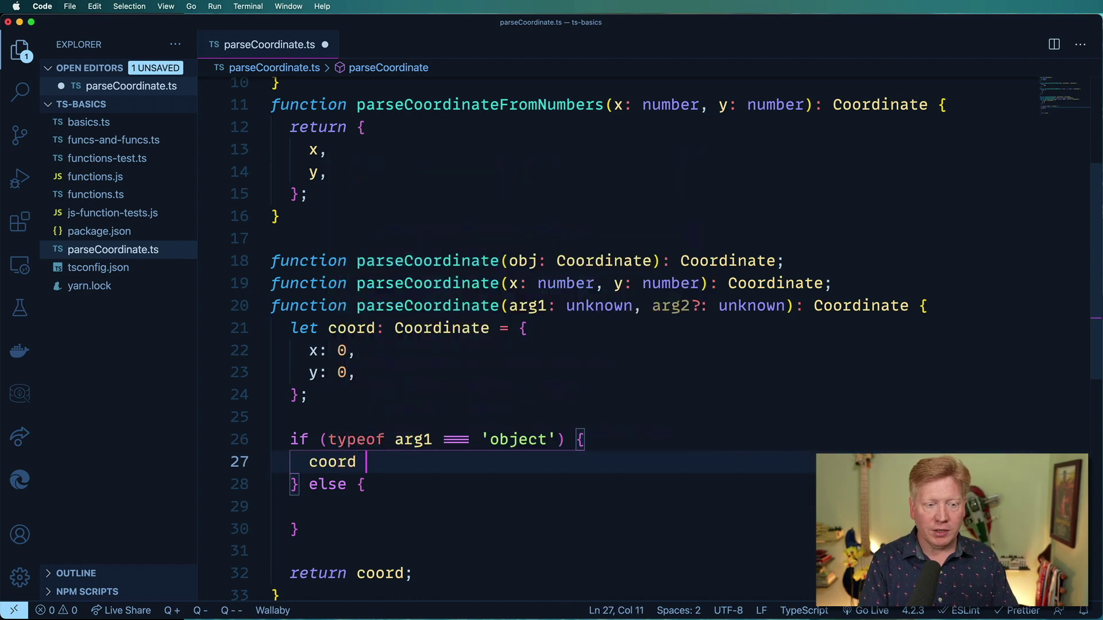
pyautogui.write(' = {')
pyautogui.press('Return')
pyautogui.write('...a')
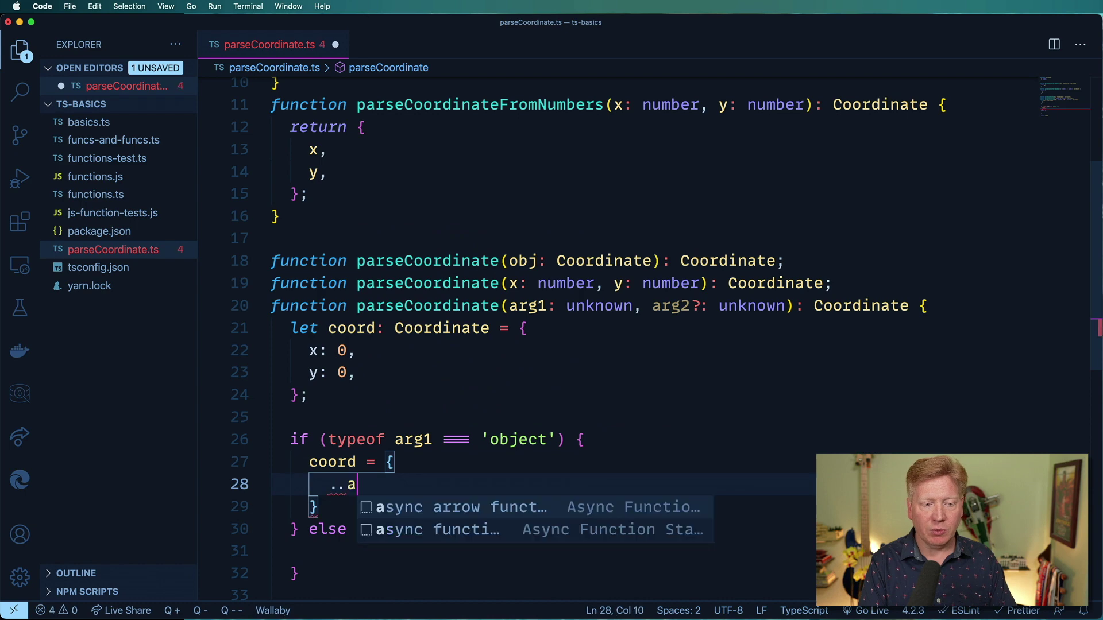
pyautogui.write('rg1')
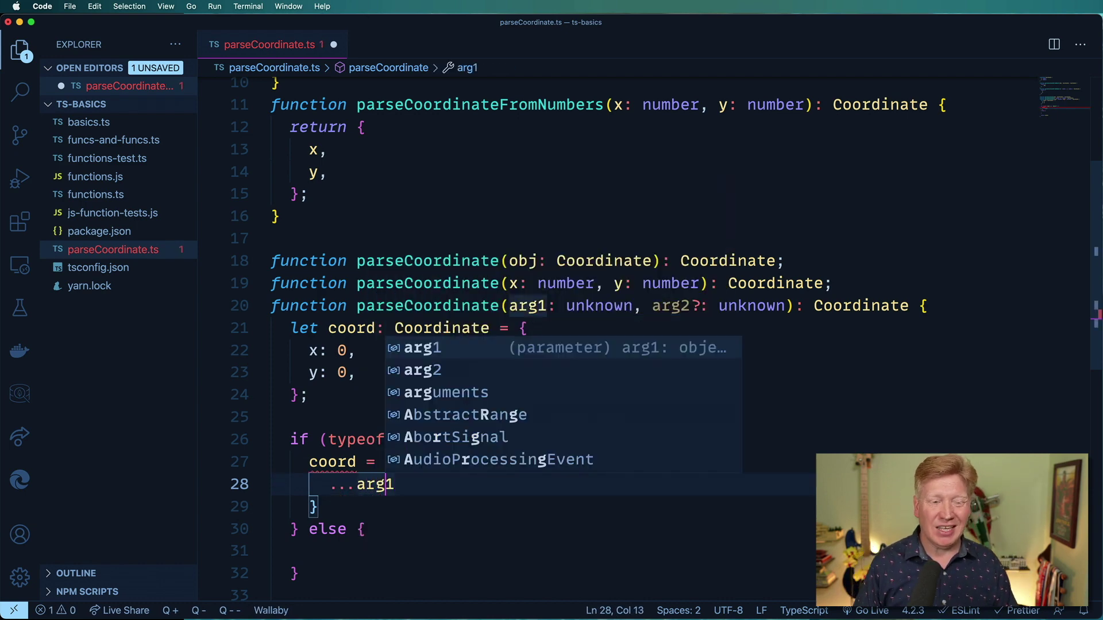
pyautogui.scroll(-3, 452, 468)
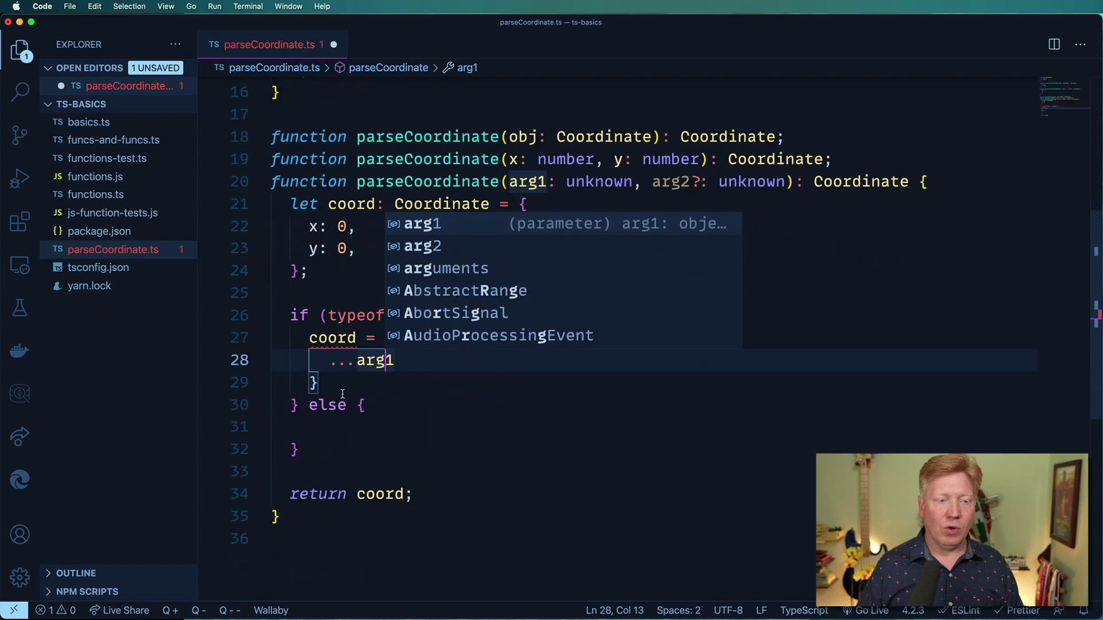
pyautogui.click(345, 383)
pyautogui.doubleClick(363, 361)
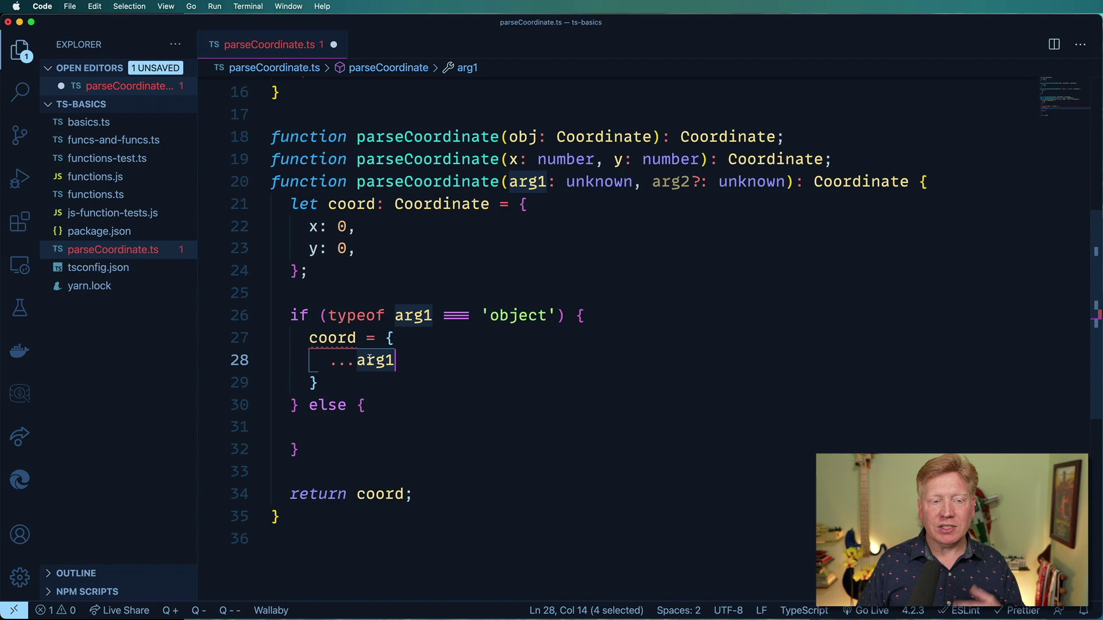
pyautogui.press('Left')
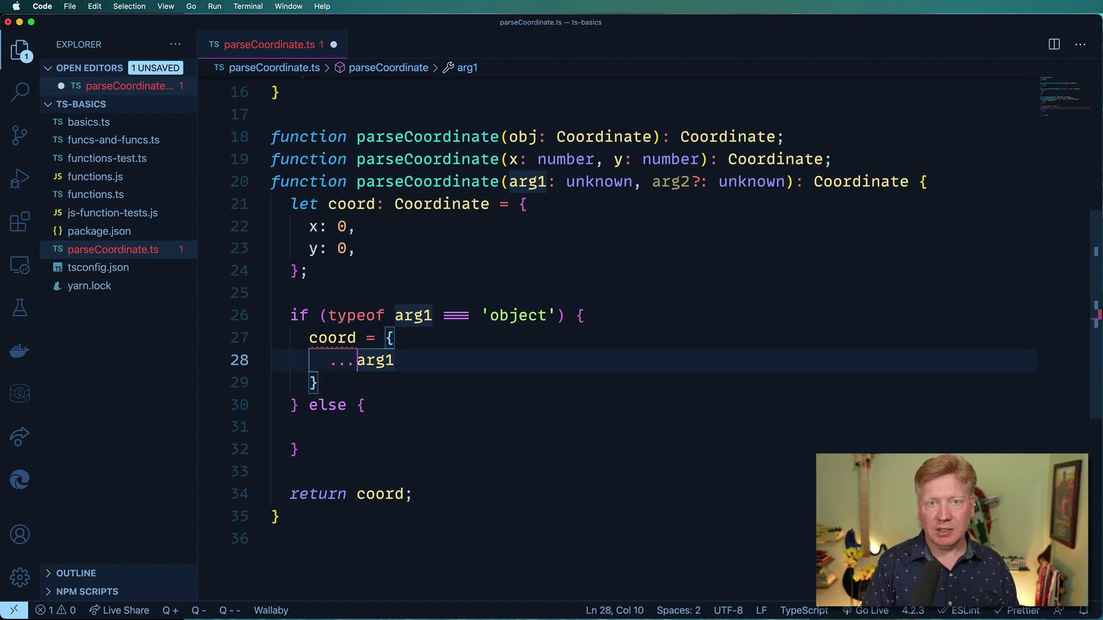
pyautogui.write('(')
pyautogui.press('Right')
pyautogui.press('Right')
pyautogui.press('Right')
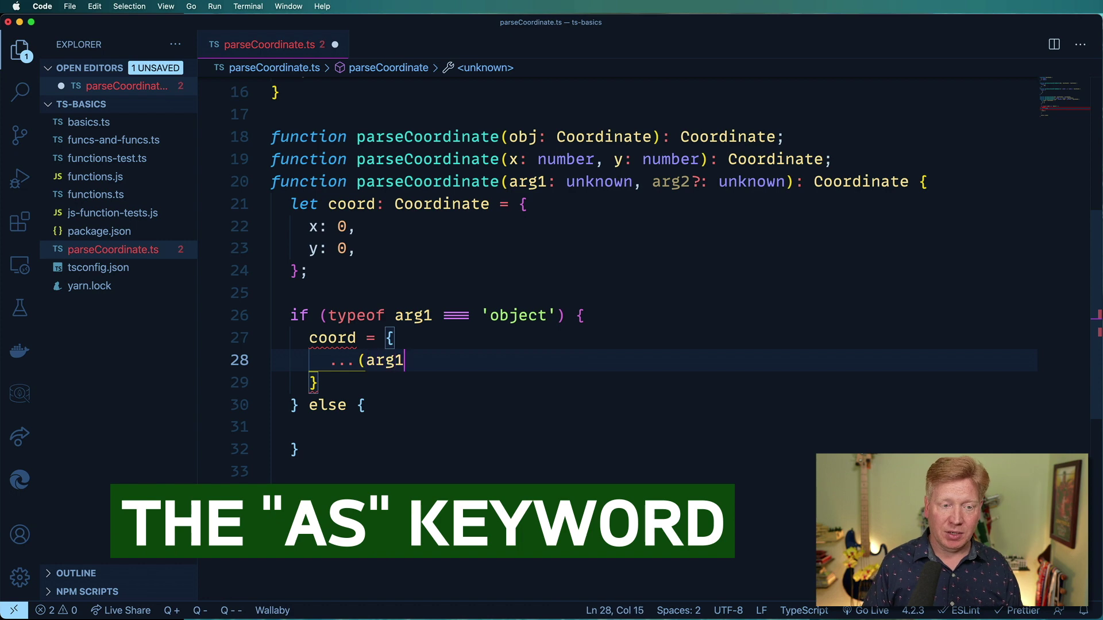
pyautogui.write(')')
pyautogui.press('Left')
pyautogui.write('as ')
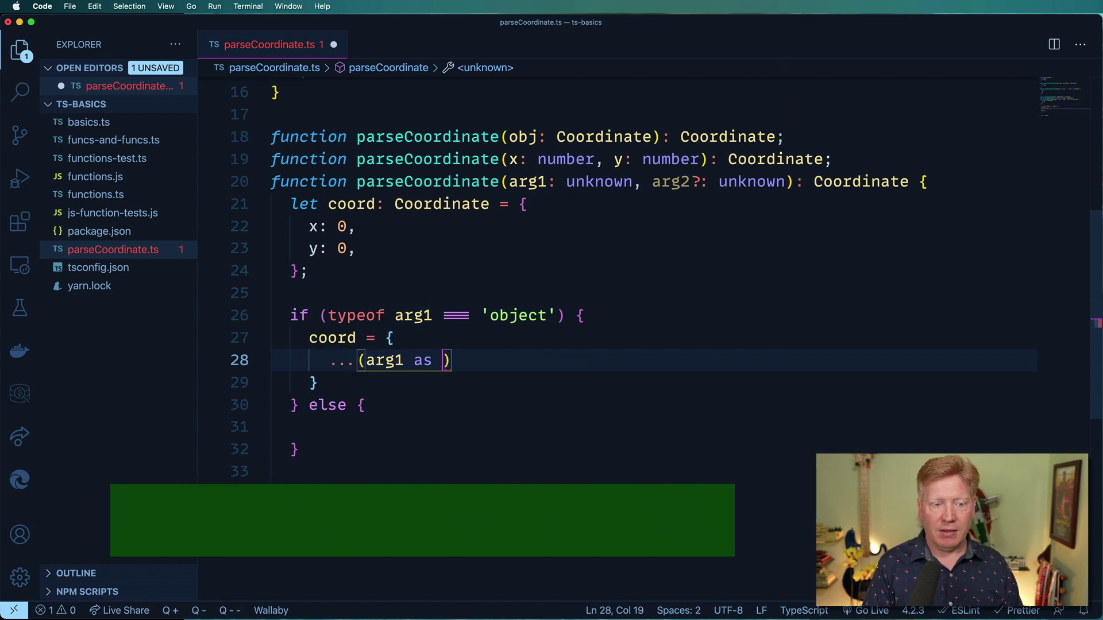
pyautogui.write('Co')
pyautogui.press('Return')
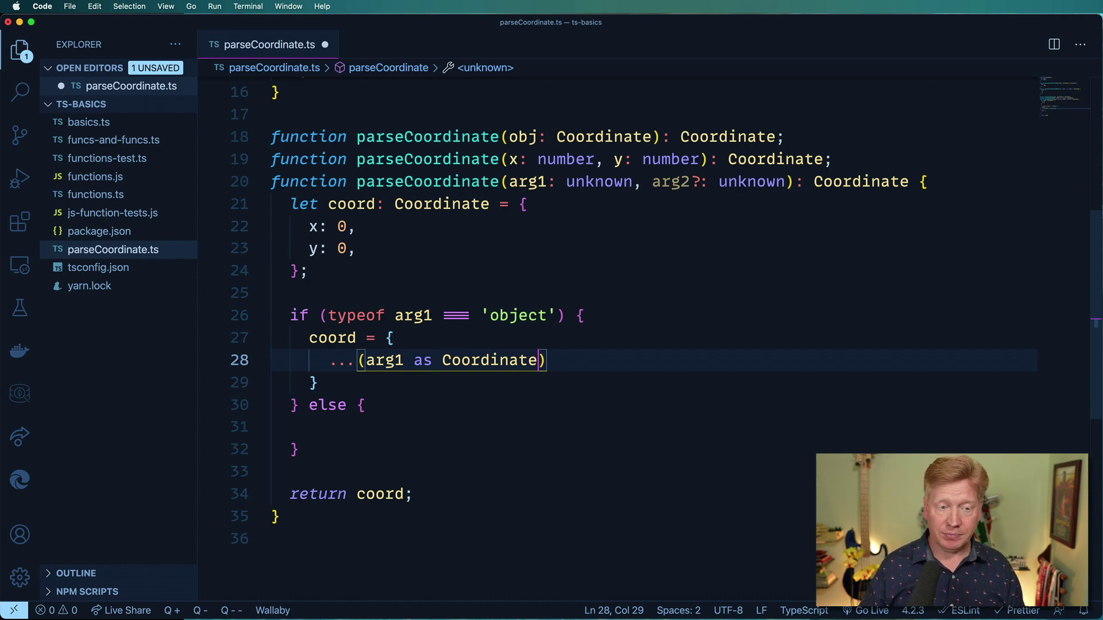
pyautogui.click(398, 403)
pyautogui.press('Down')
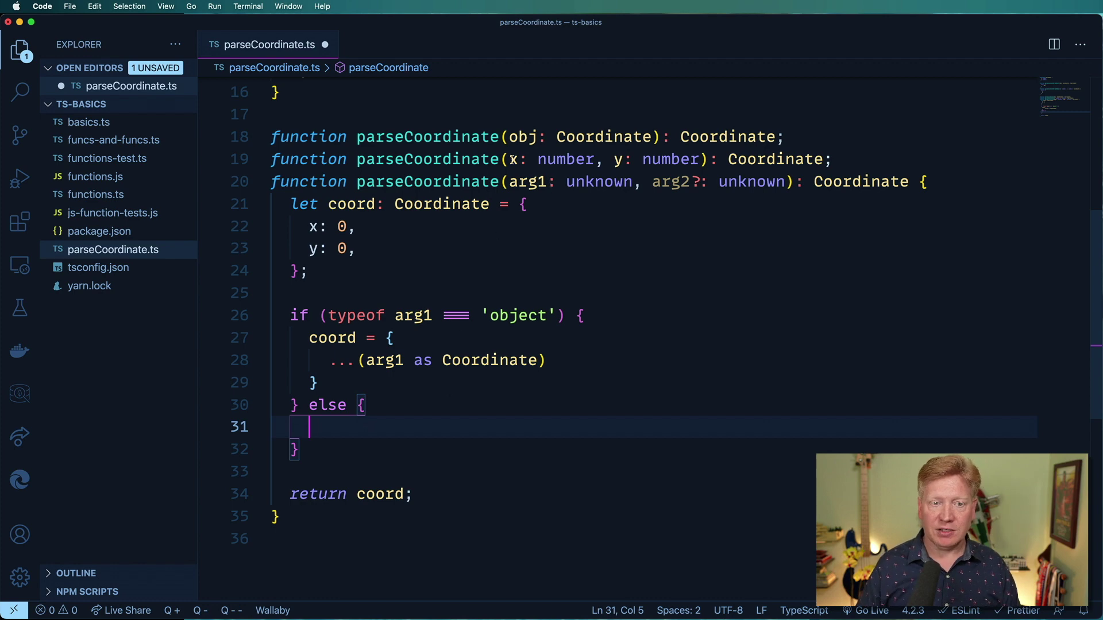
# - Review the implementation's arg1 parameter and the optional arg2 in the x/y overload
pyautogui.click(525, 182)
pyautogui.click(620, 159)
pyautogui.click(699, 177)
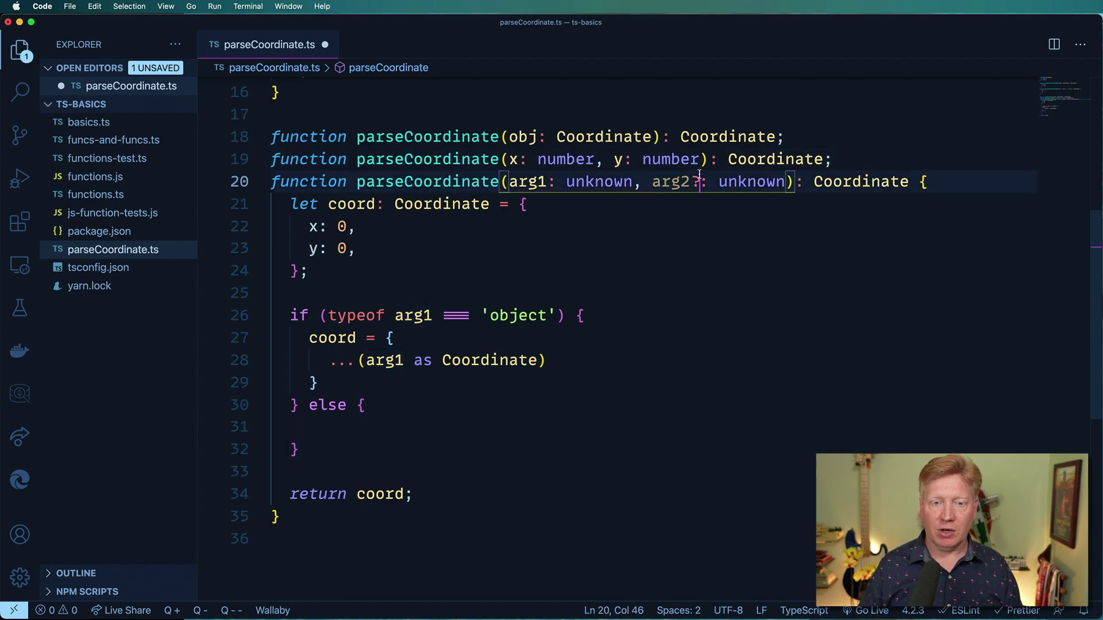
# - Fill the else branch with coord { x: arg1 as number, y: arg2 as number } and save
pyautogui.click(327, 426)
pyautogui.write('coo')
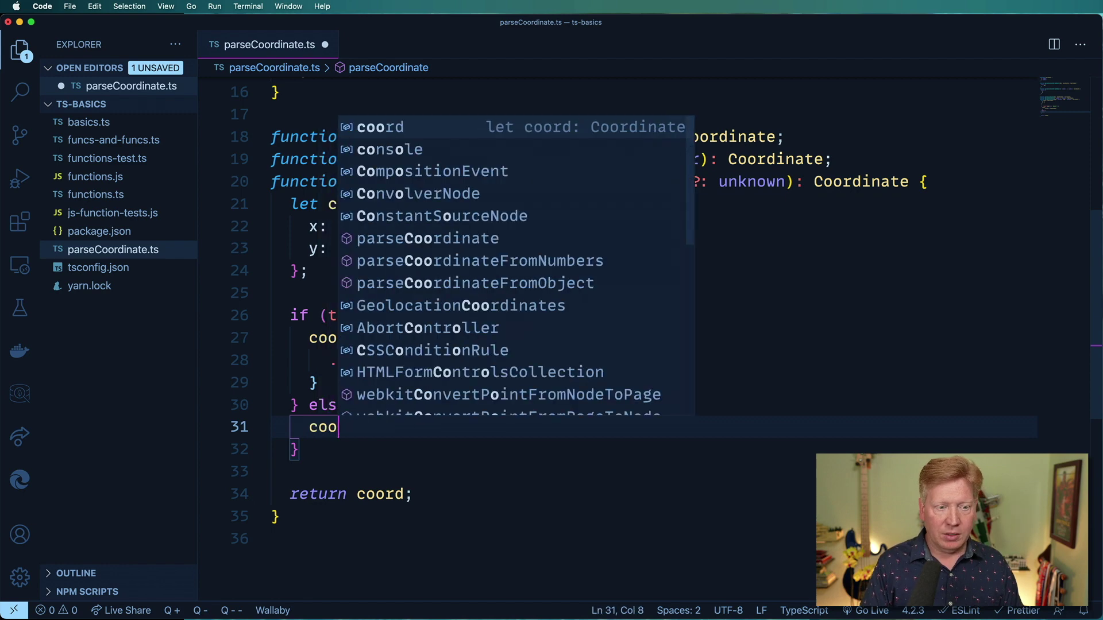
pyautogui.write('rd = {')
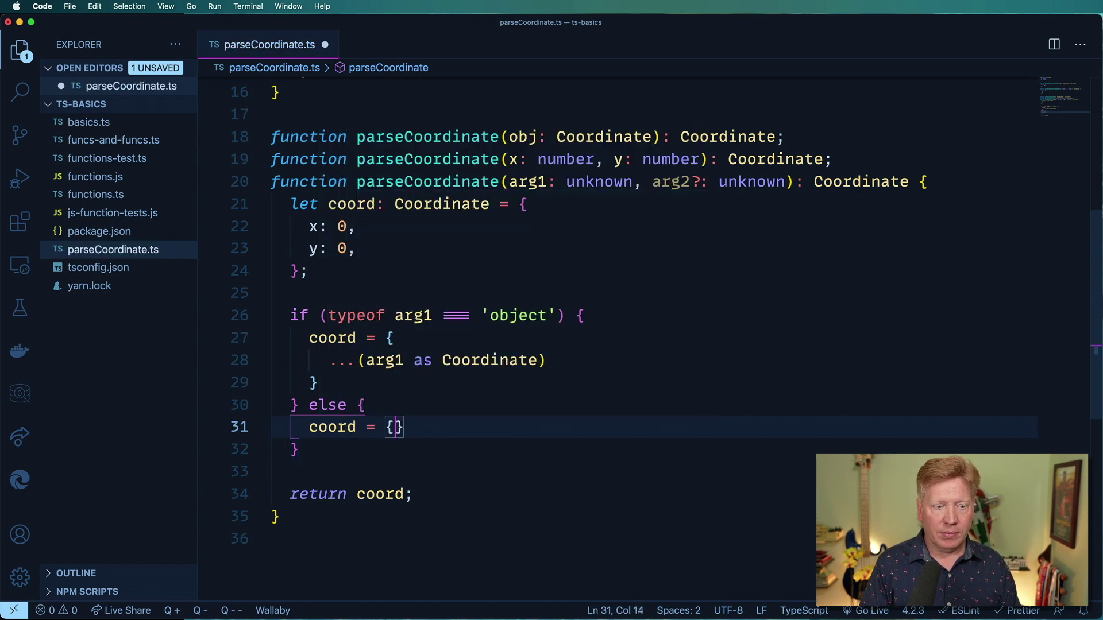
pyautogui.press('Return')
pyautogui.write('x: arg1')
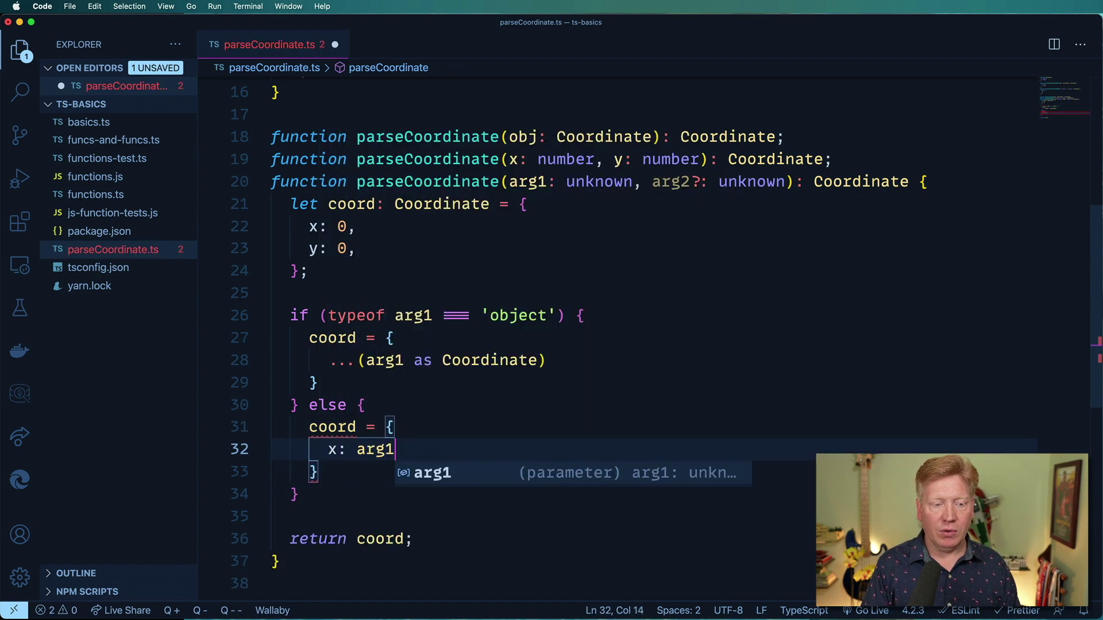
pyautogui.press('BackSpace')
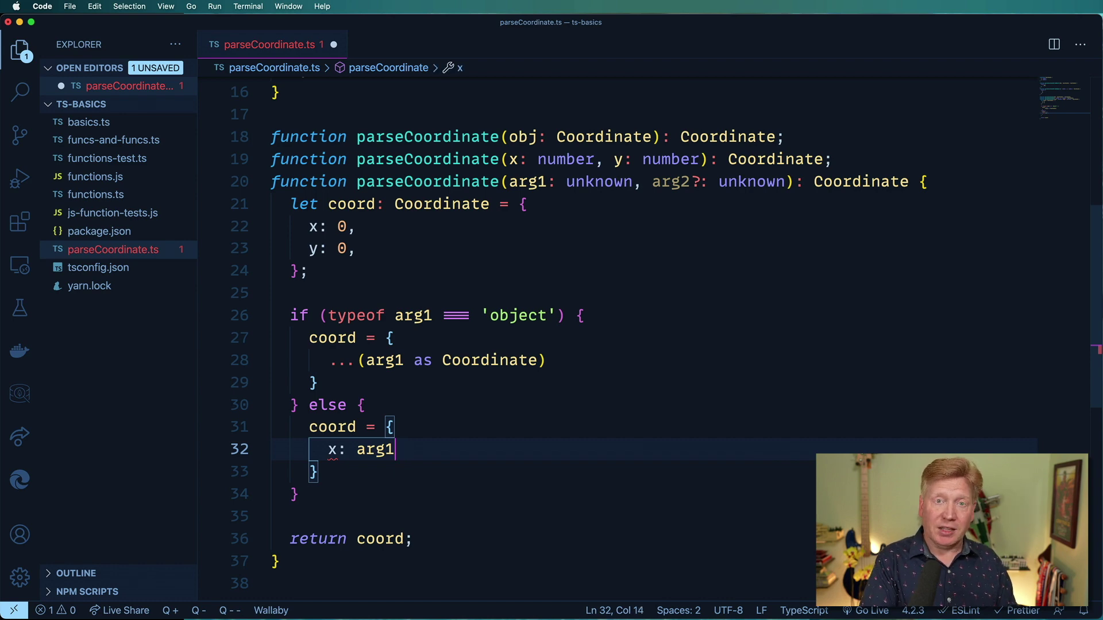
pyautogui.write(' as number')
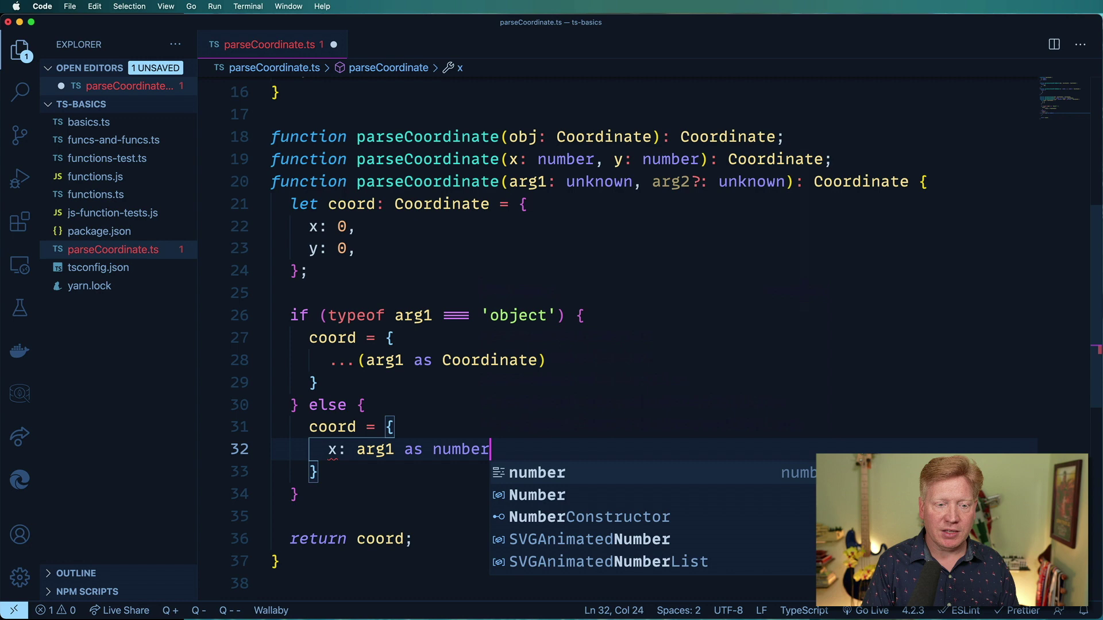
pyautogui.write(',')
pyautogui.press('Return')
pyautogui.write('y: ')
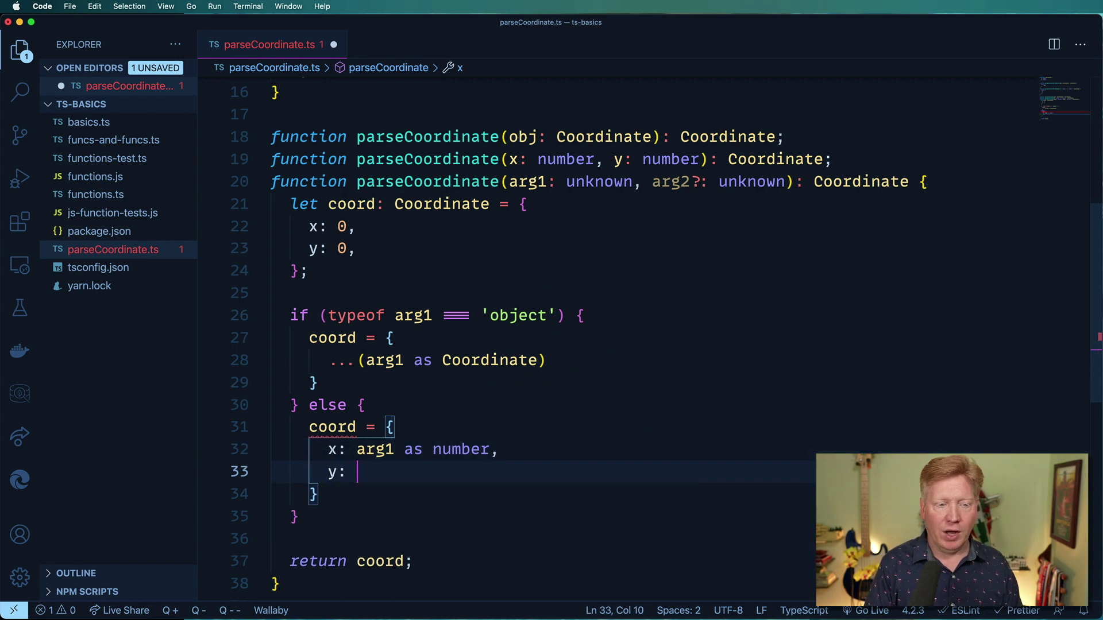
pyautogui.write('arg2 a')
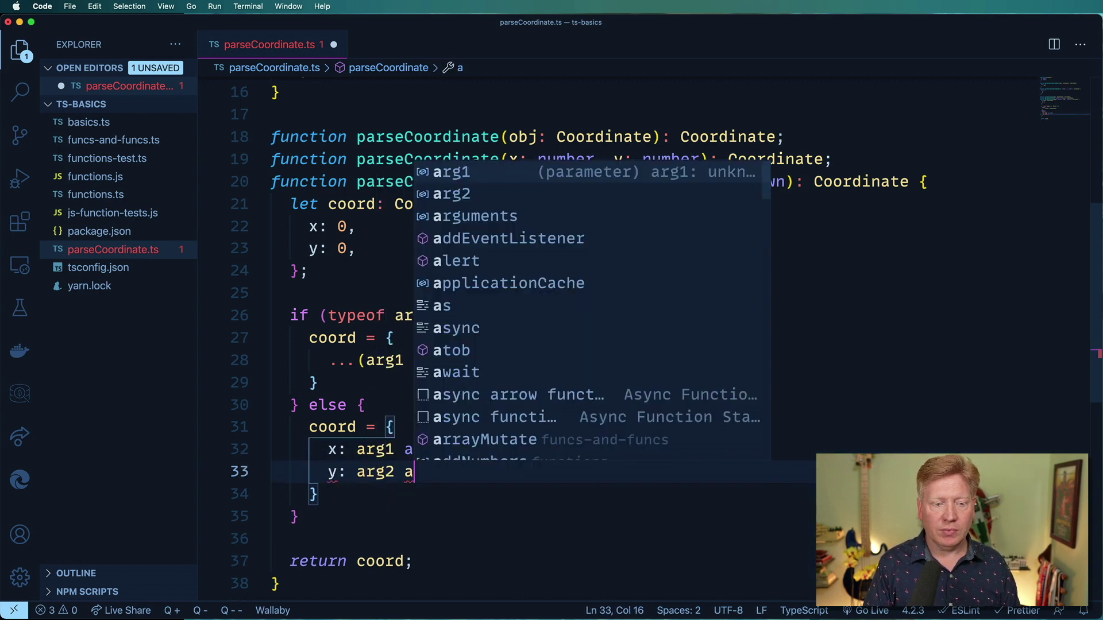
pyautogui.write('s number')
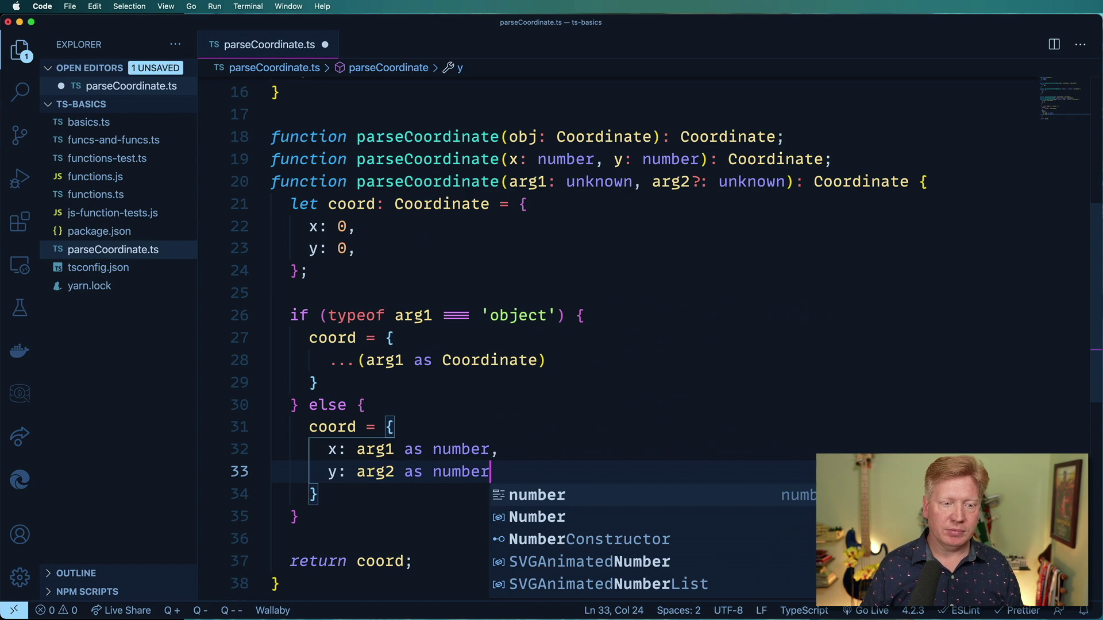
pyautogui.click(364, 405)
pyautogui.press('super+s')
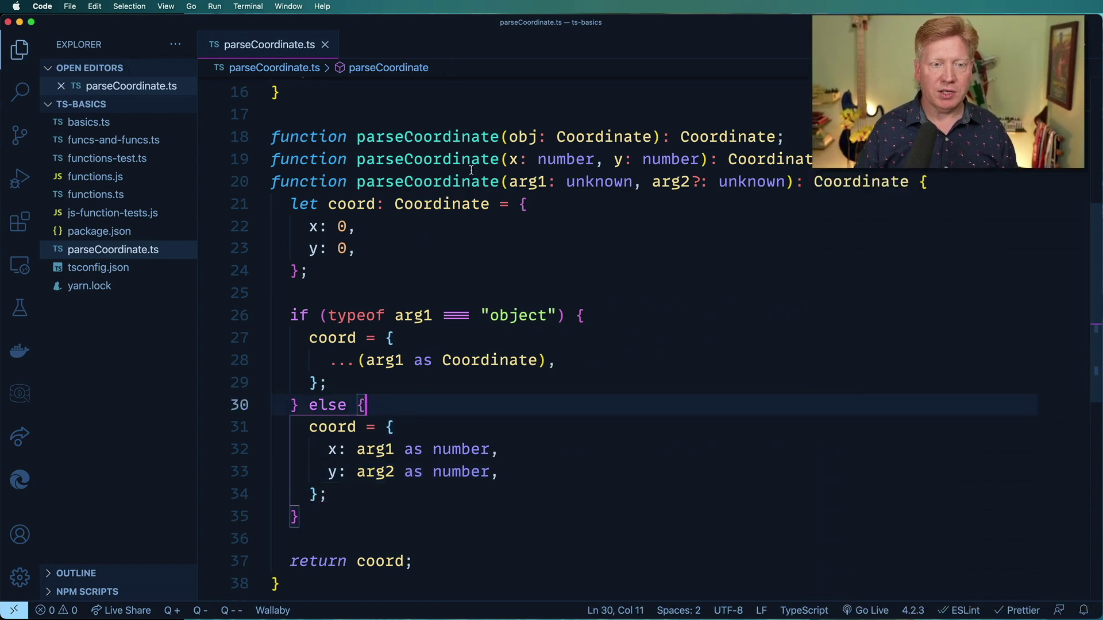
pyautogui.doubleClick(469, 181)
pyautogui.scroll(-4, 477, 348)
pyautogui.click(477, 447)
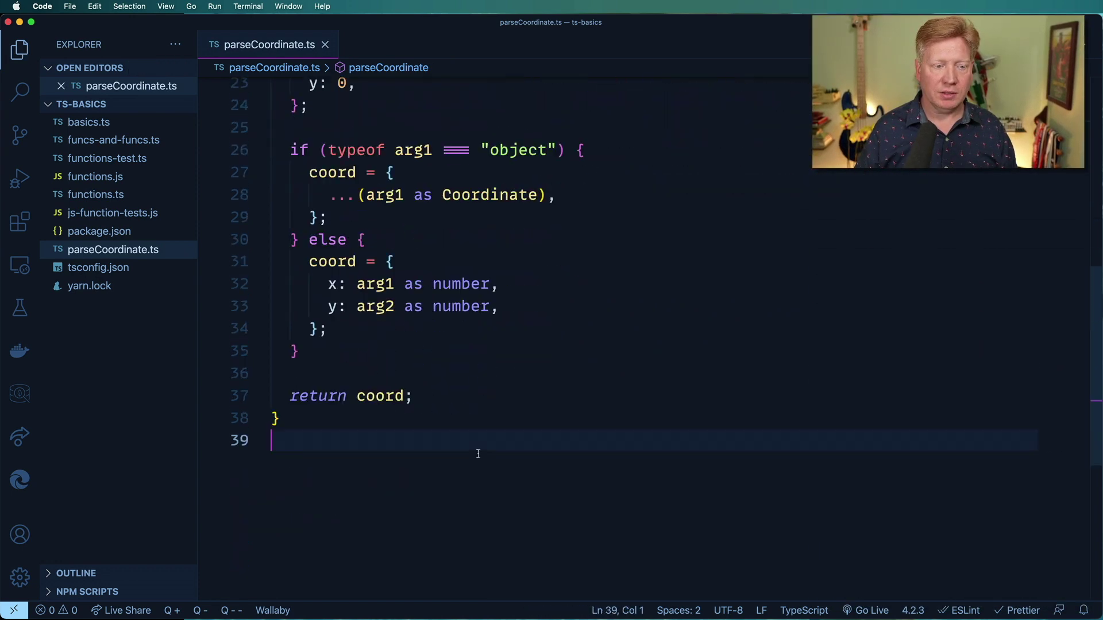
# - Add console.log(parseCoordinate(10, 20)) below the function
pyautogui.press('Return')
pyautogui.press('Return')
pyautogui.write('console.lo')
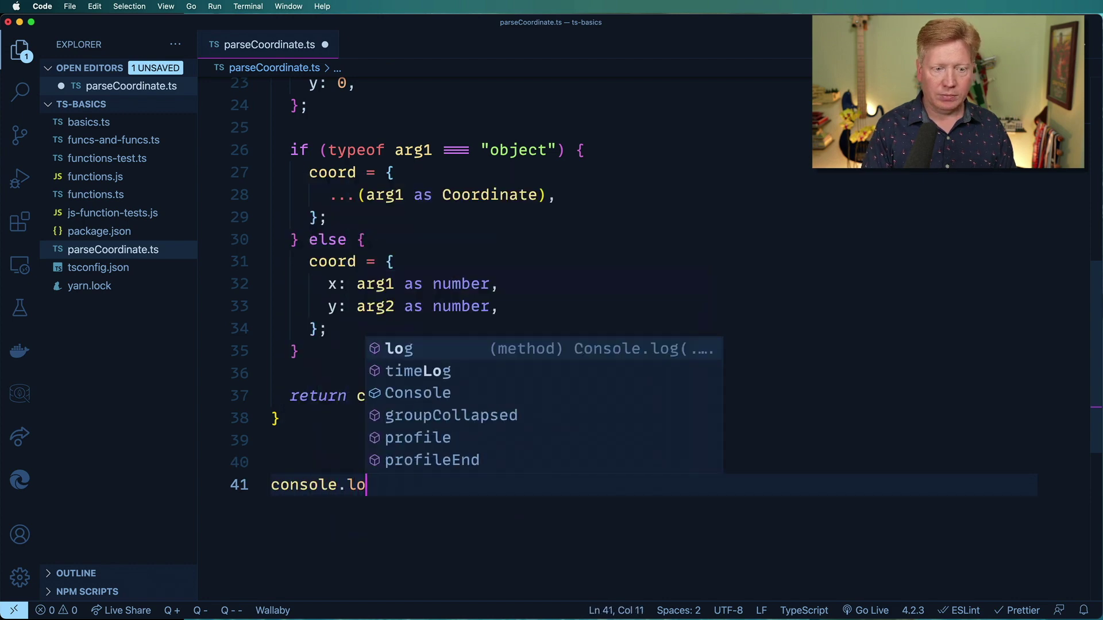
pyautogui.write('g(parseCoordinate(')
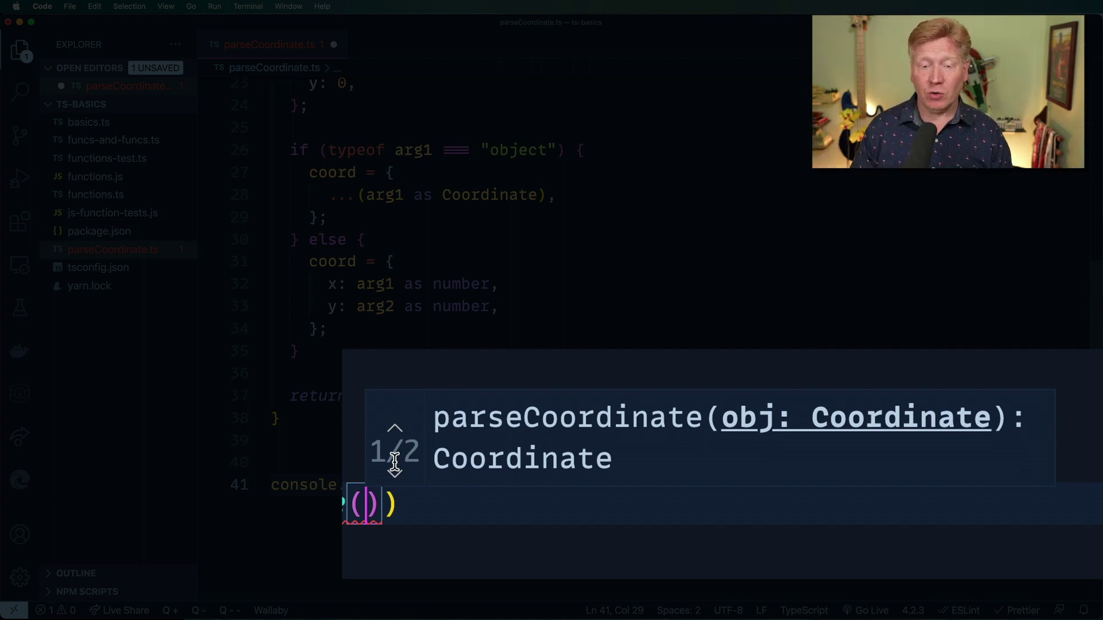
pyautogui.press('Down')
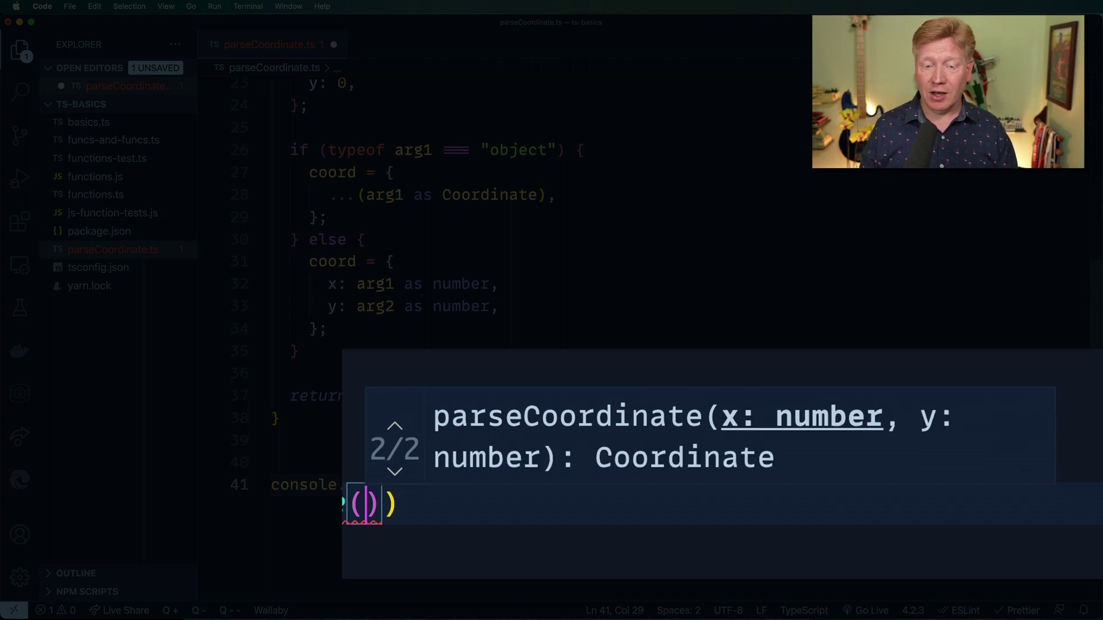
pyautogui.write('1')
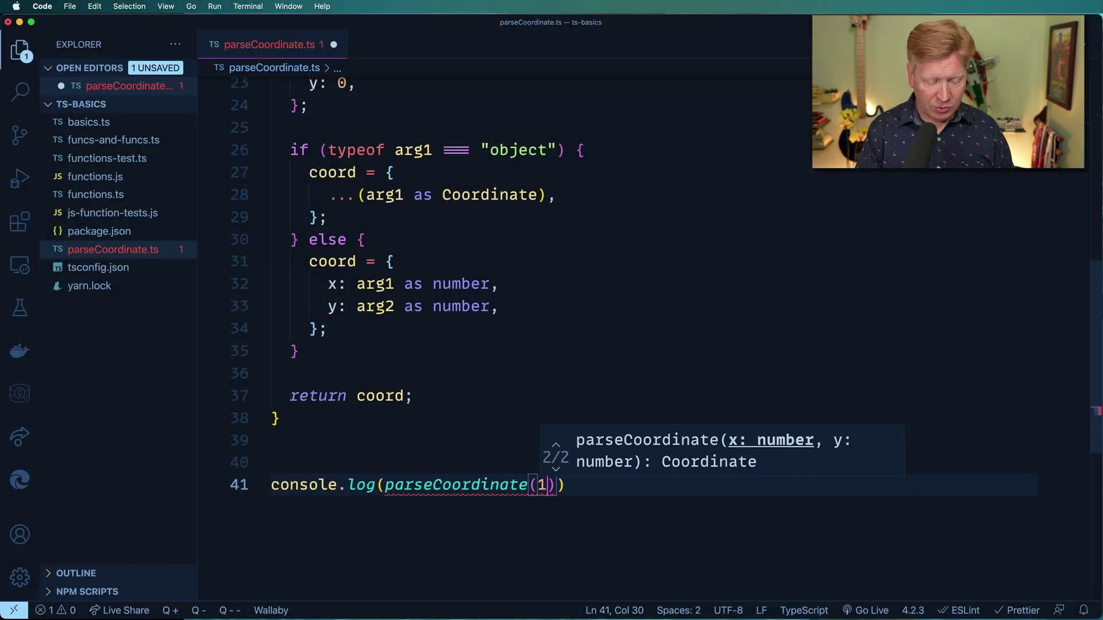
pyautogui.write('0, 20')
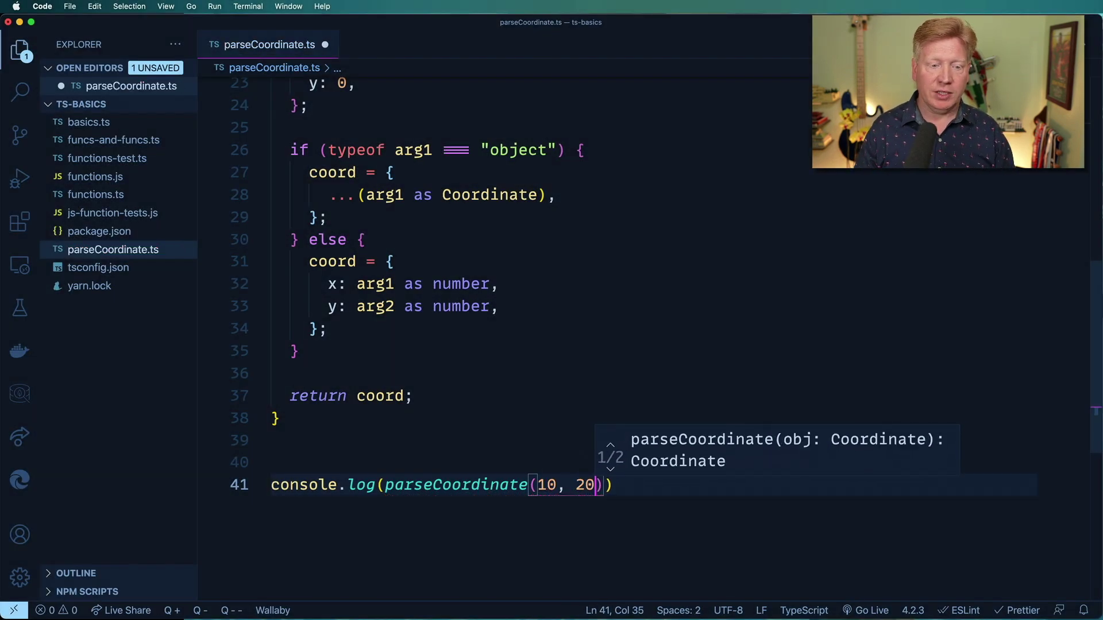
pyautogui.press('Right')
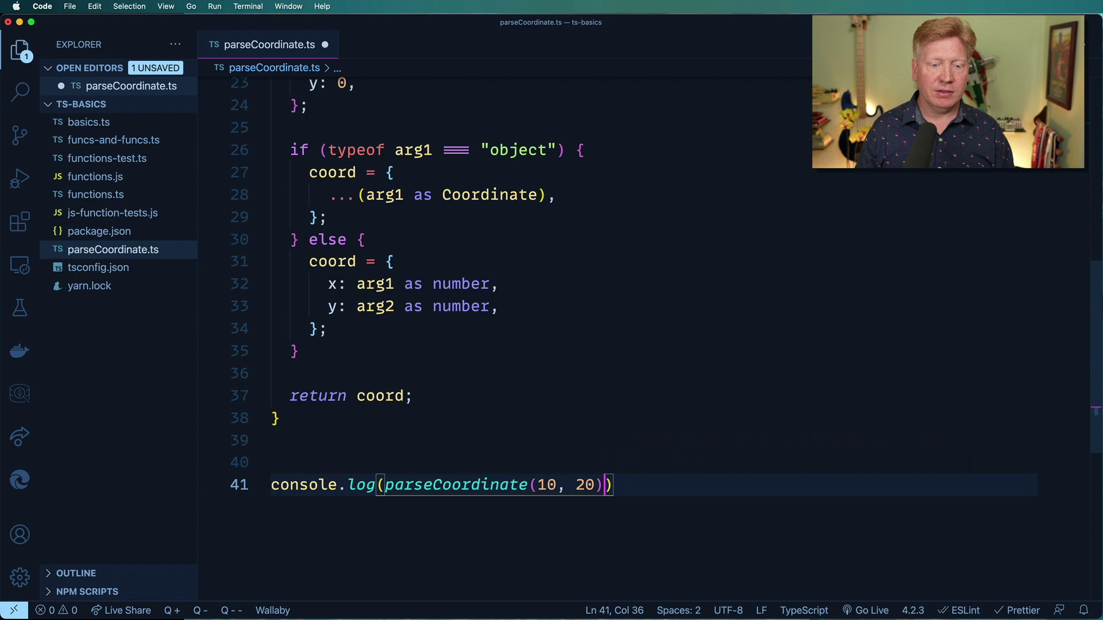
pyautogui.press('super+Left')
pyautogui.press('shift+super+Right')
pyautogui.press('Right')
# - Duplicate the log line to test { x: 52, y: 35 }, save, and show the terminal
pyautogui.hotkey('shift', 'alt', 'Down')
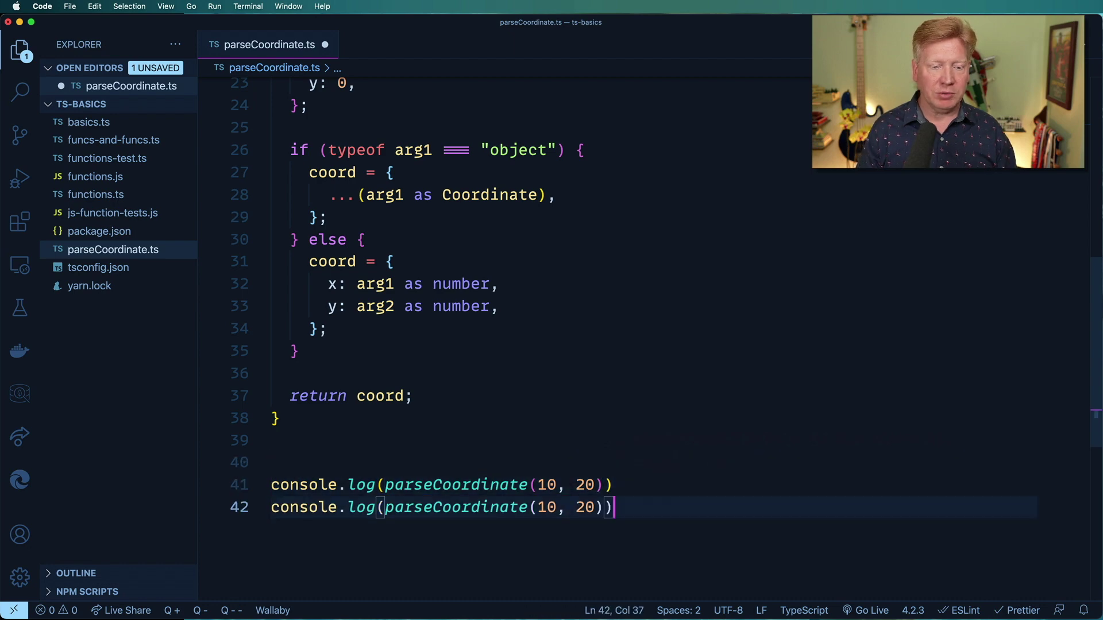
pyautogui.press('Left')
pyautogui.hotkey('shift', 'alt', 'Left')
pyautogui.hotkey('shift', 'alt', 'Left')
pyautogui.press('ctrl+shift+super+Right')
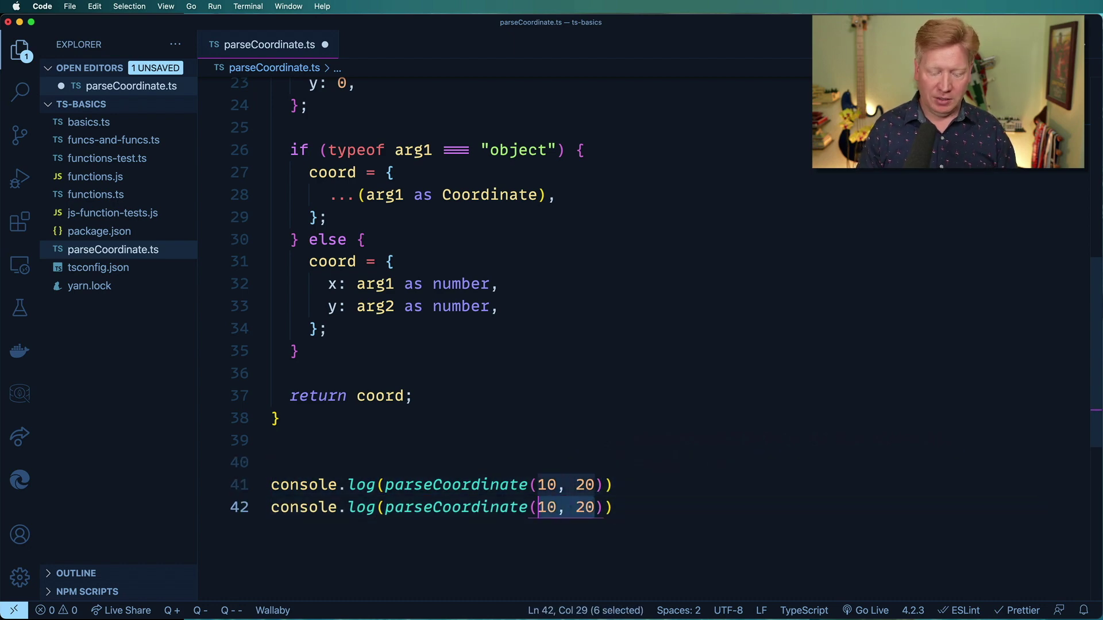
pyautogui.write('{x')
pyautogui.press('BackSpace')
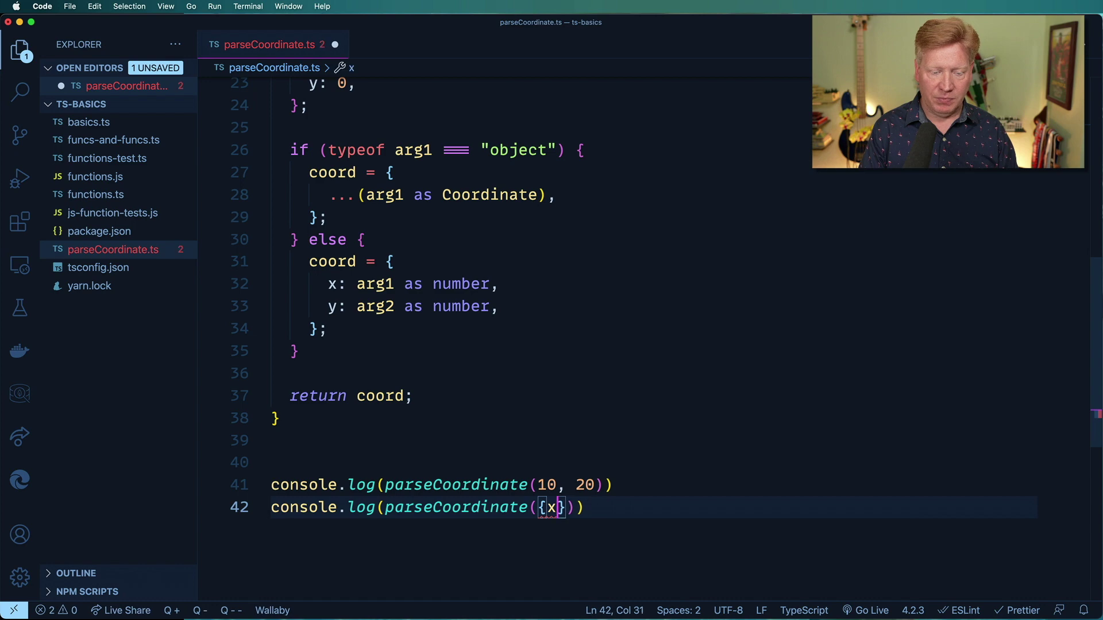
pyautogui.write(': 52, ')
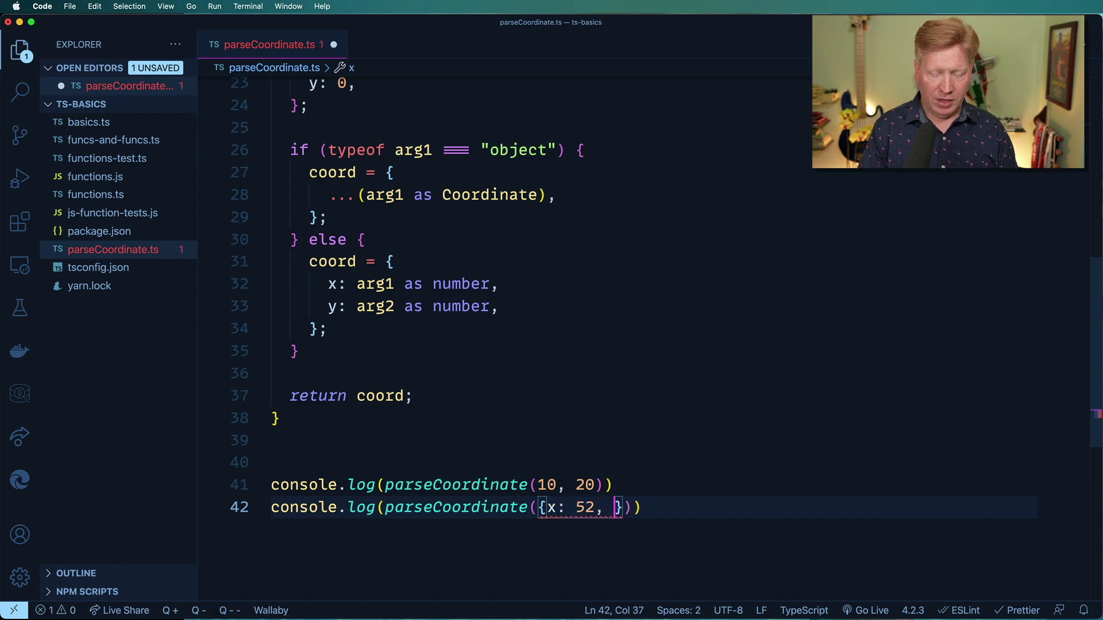
pyautogui.write('y: 35')
pyautogui.press('super+s')
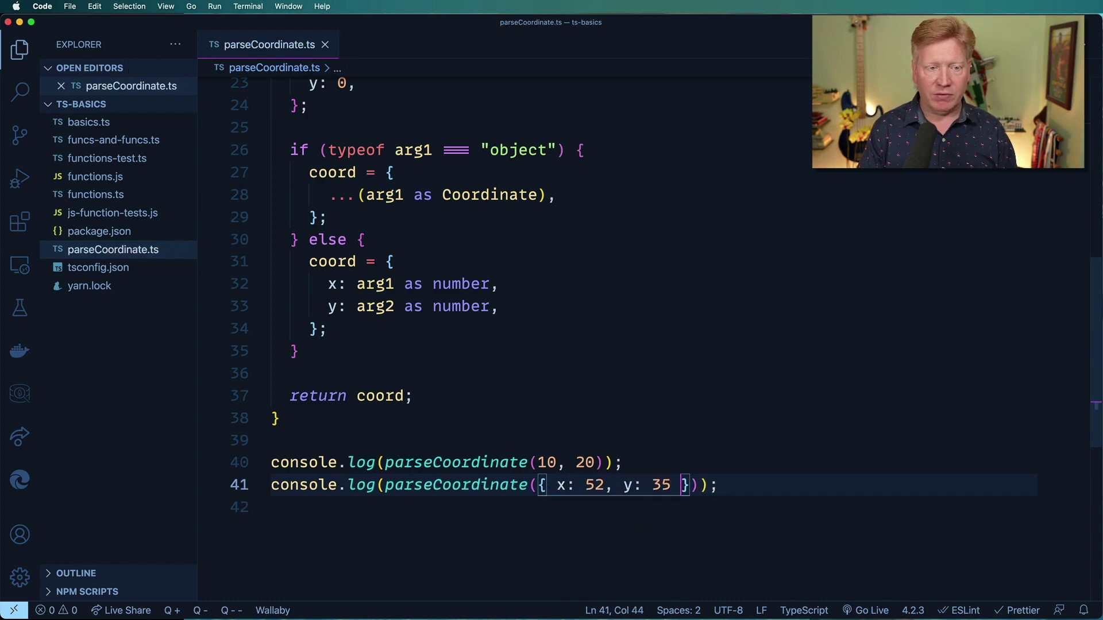
pyautogui.hotkey('ctrl', '`')
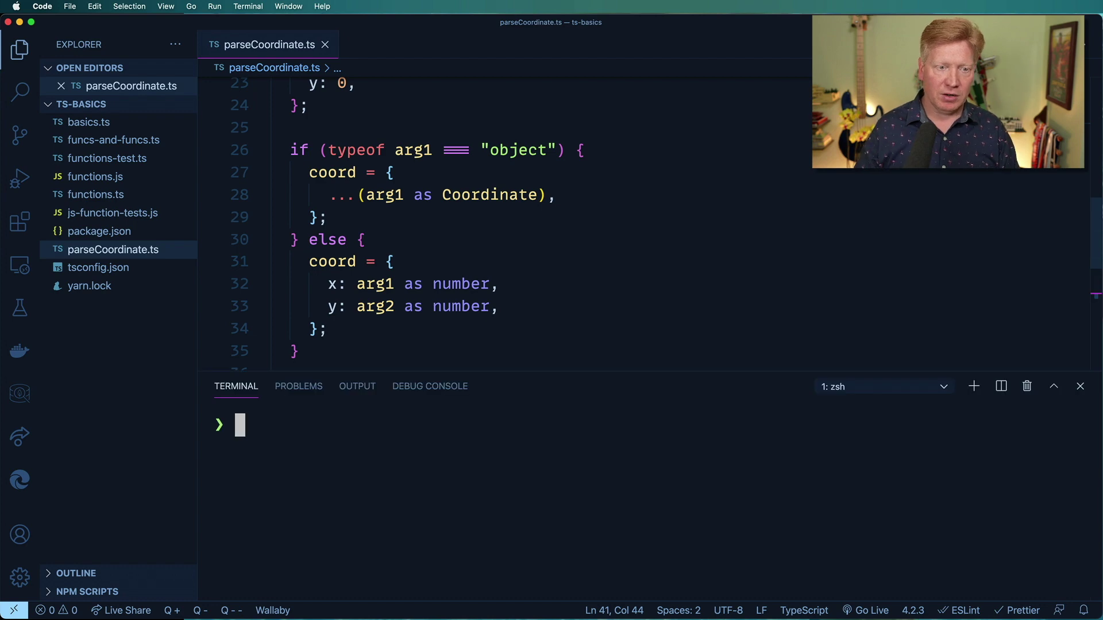
pyautogui.scroll(-3, 535, 366)
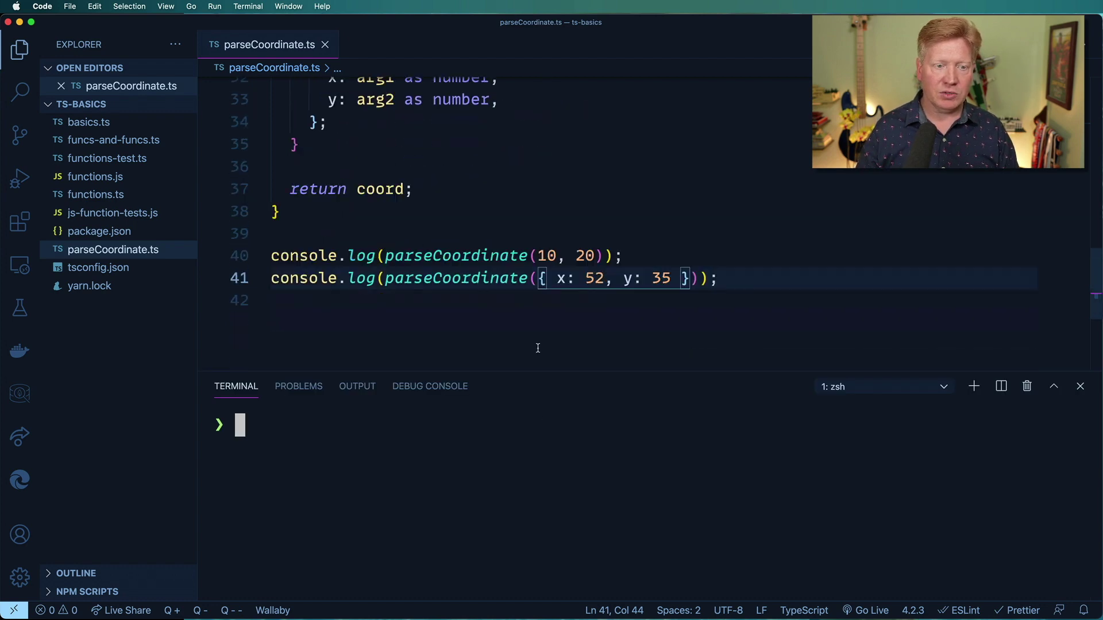
# - Run npx ts-node parseCoordinate.ts, printing { x: 10, y: 20 } and { x: 52, y: 35 }
pyautogui.click(517, 405)
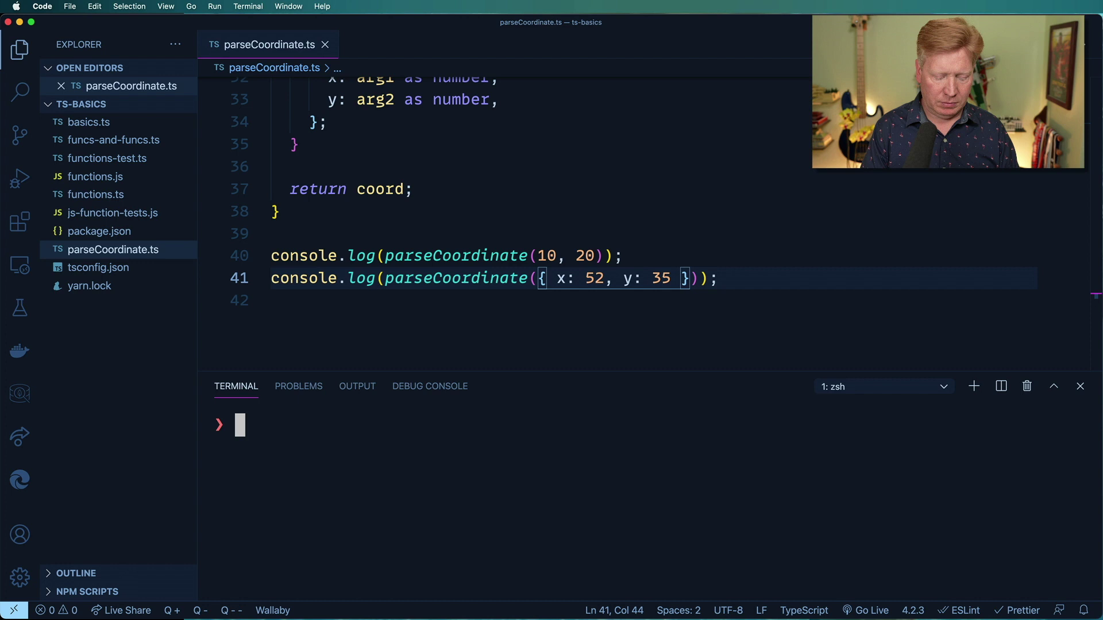
pyautogui.write('npx ts-node par')
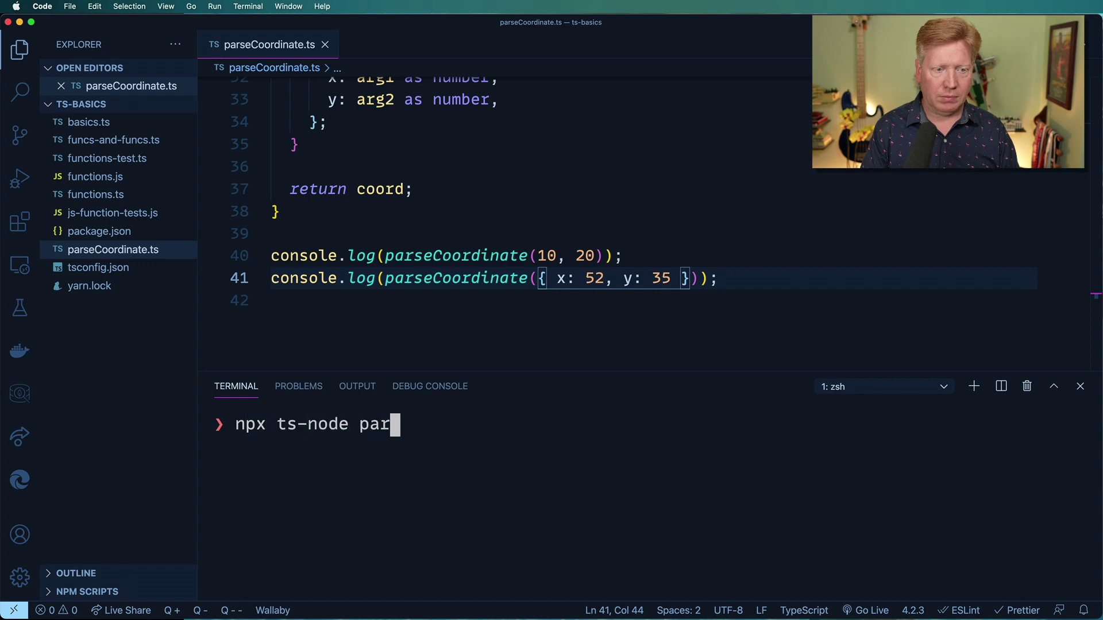
pyautogui.write('se')
pyautogui.press('Tab')
pyautogui.press('Return')
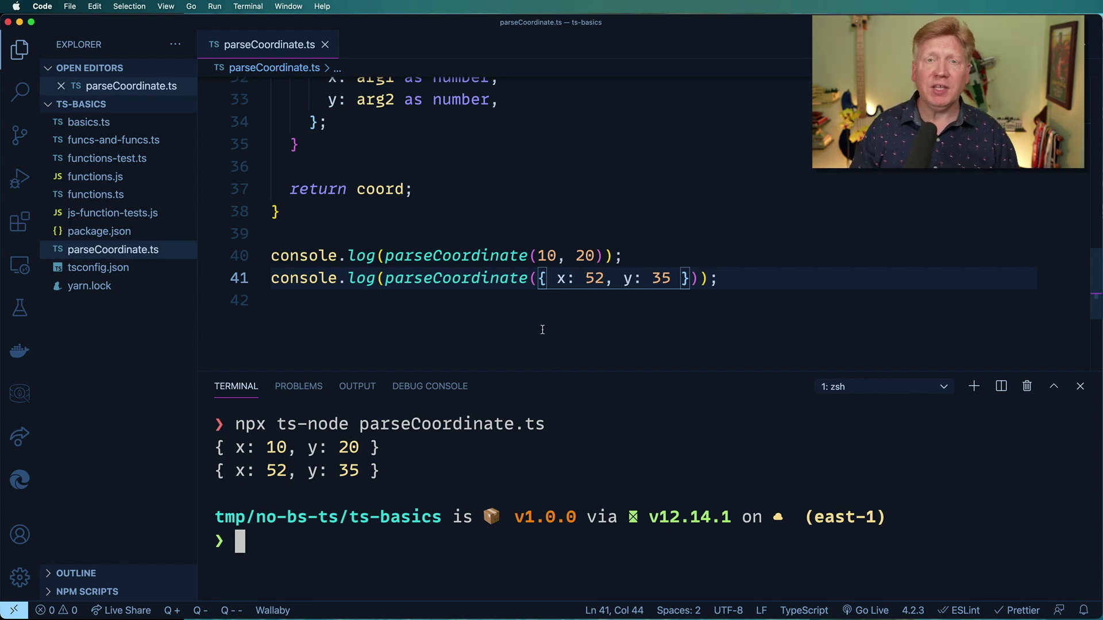
pyautogui.doubleClick(510, 277)
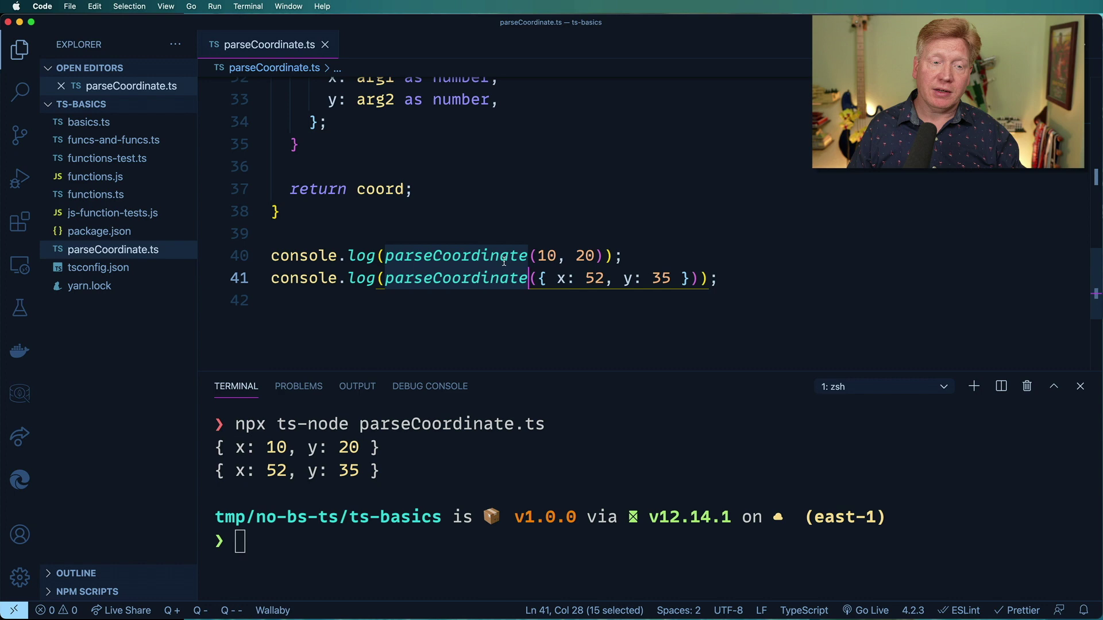
pyautogui.scroll(1, 504, 262)
pyautogui.scroll(3, 498, 253)
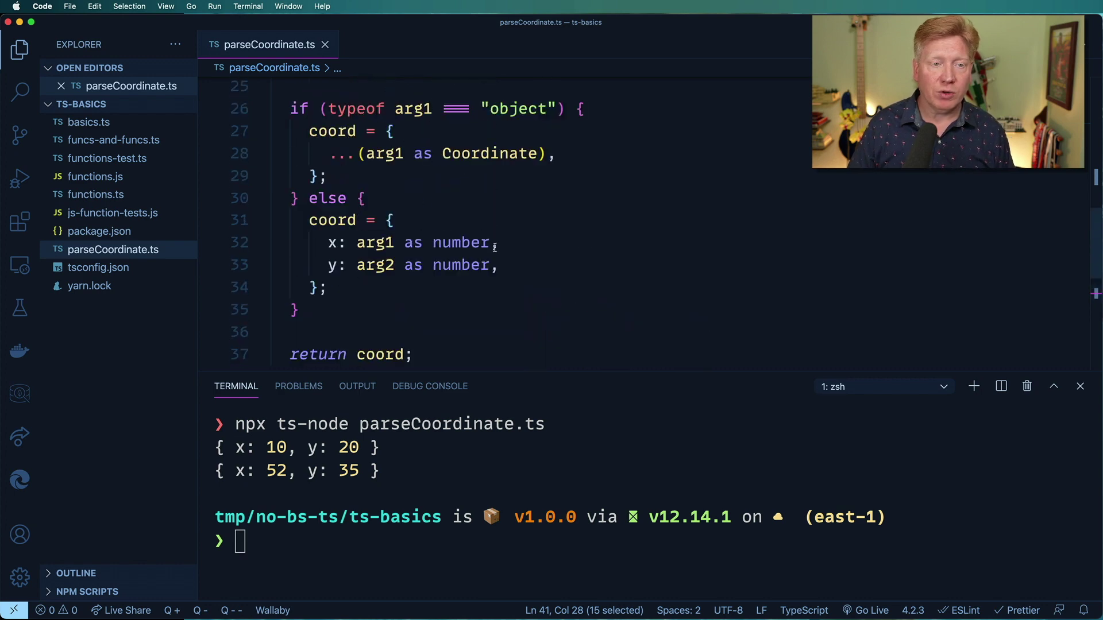
# - Hide the terminal, delete parseCoordinateFromObject and parseCoordinateFromNumbers, and save
pyautogui.click(1080, 386)
pyautogui.scroll(3, 722, 332)
pyautogui.scroll(1, 723, 334)
pyautogui.scroll(2, 722, 334)
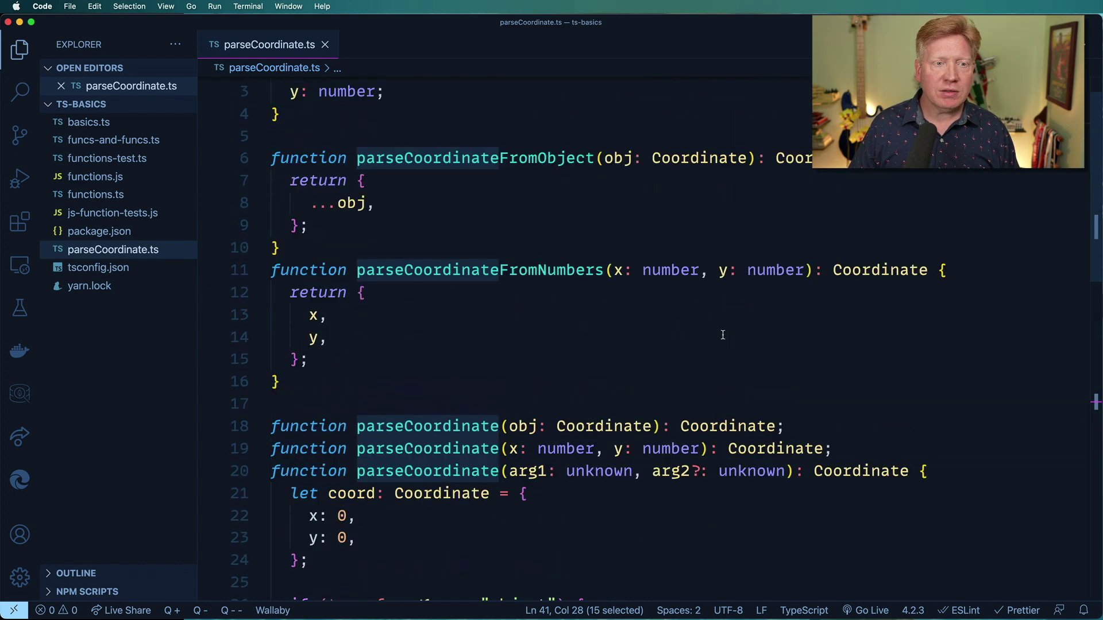
pyautogui.scroll(1, 722, 334)
pyautogui.moveTo(272, 177); pyautogui.dragTo(300, 448)
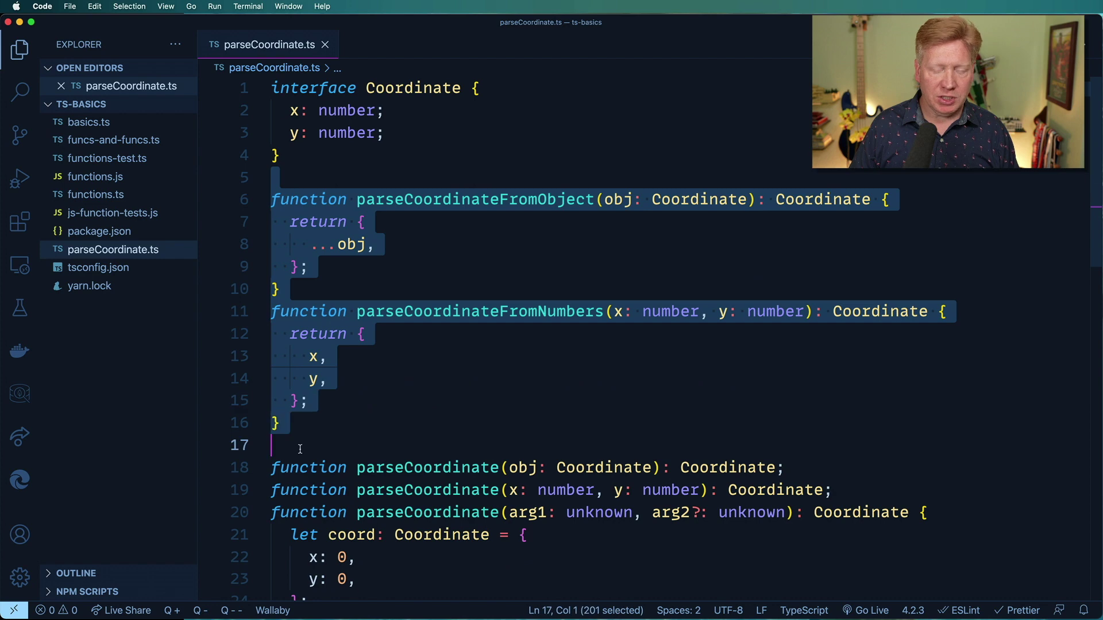
pyautogui.press('BackSpace')
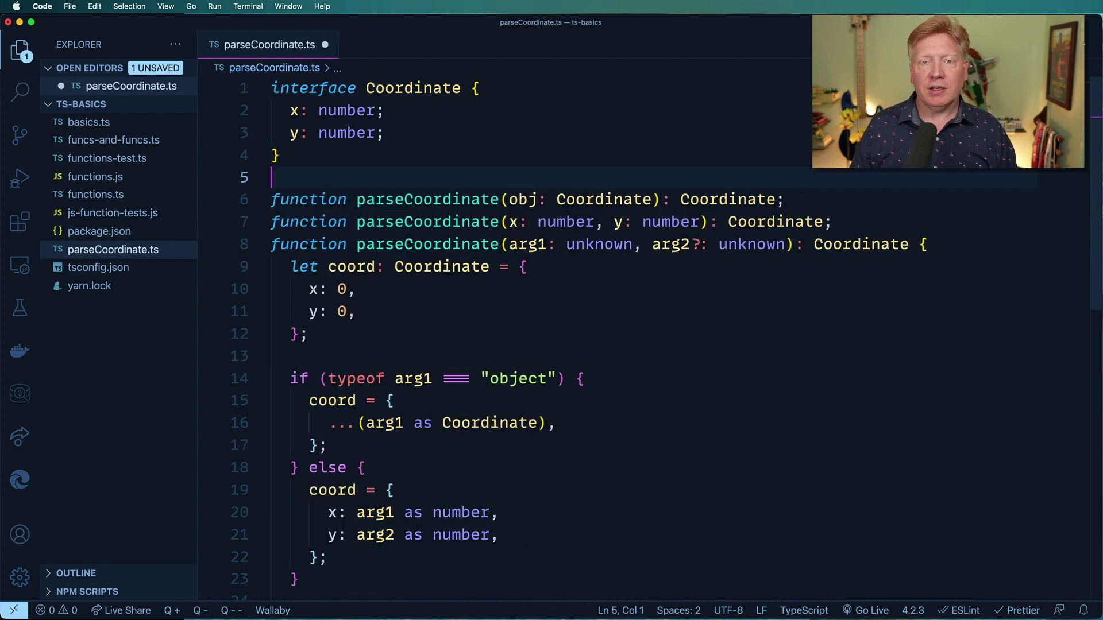
pyautogui.press('cmd+s')
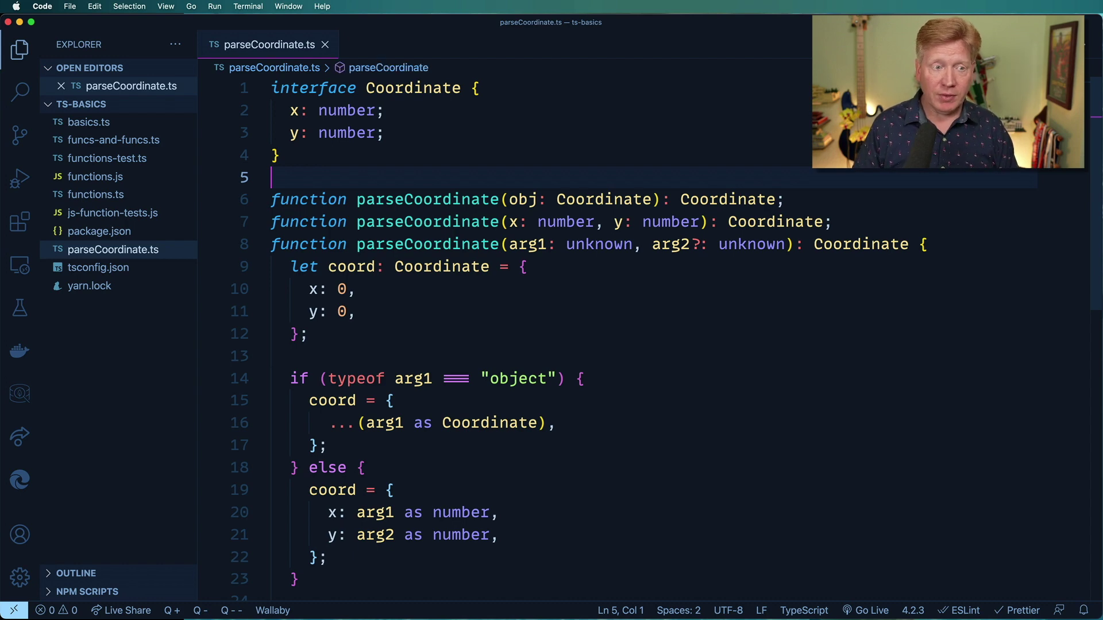
pyautogui.press('Down')
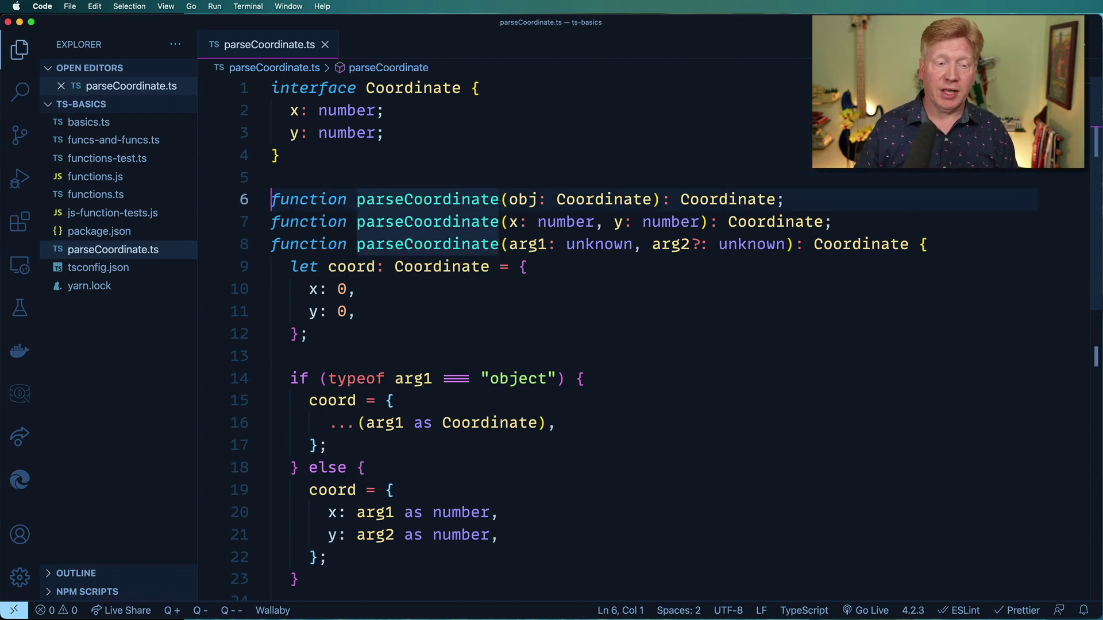
pyautogui.scroll(-7, 290, 517)
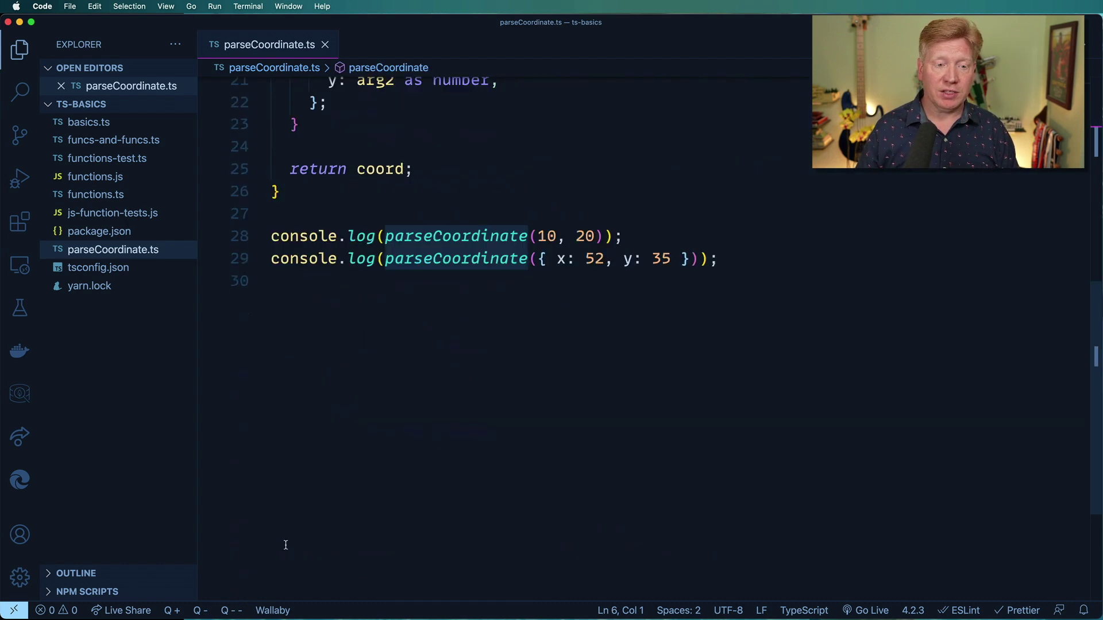
# - Duplicate the object test call as line 30 with the string "x:12,y:22" as its argument
pyautogui.tripleClick(479, 265)
pyautogui.press('super+c')
pyautogui.click(485, 281)
pyautogui.press('super+v')
pyautogui.moveTo(539, 281); pyautogui.dragTo(690, 281)
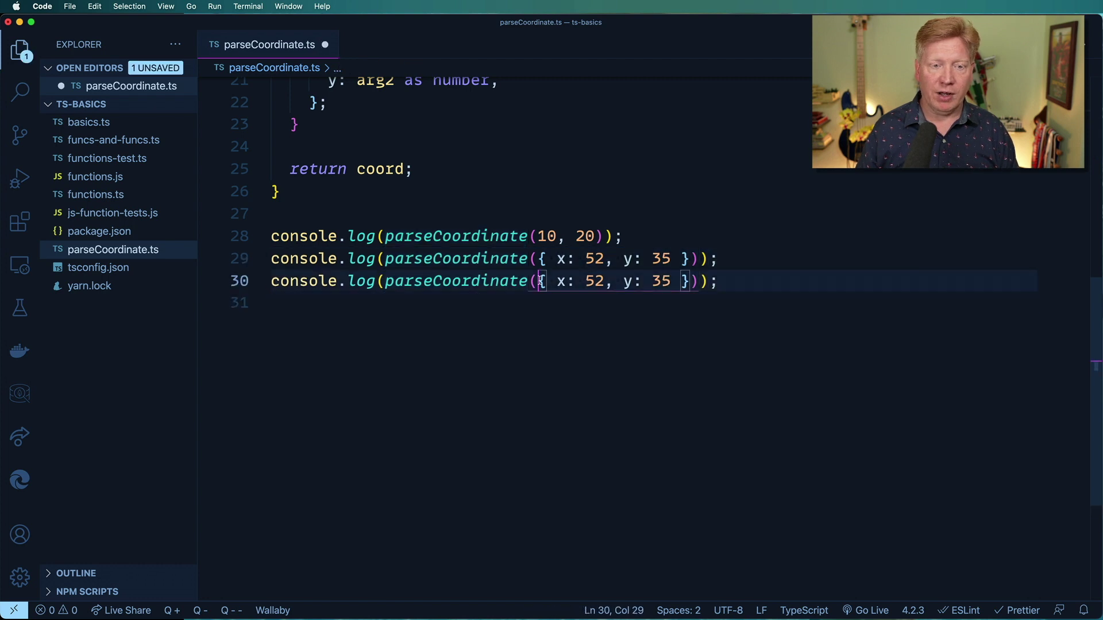
pyautogui.press('BackSpace')
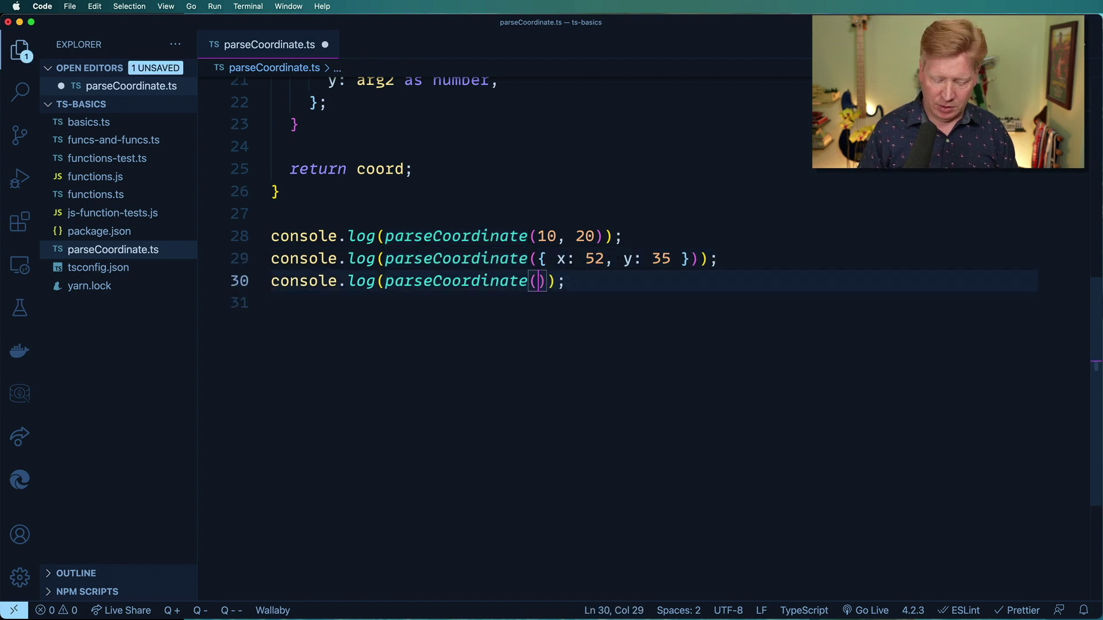
pyautogui.write('"x;')
pyautogui.press('BackSpace')
pyautogui.write(':')
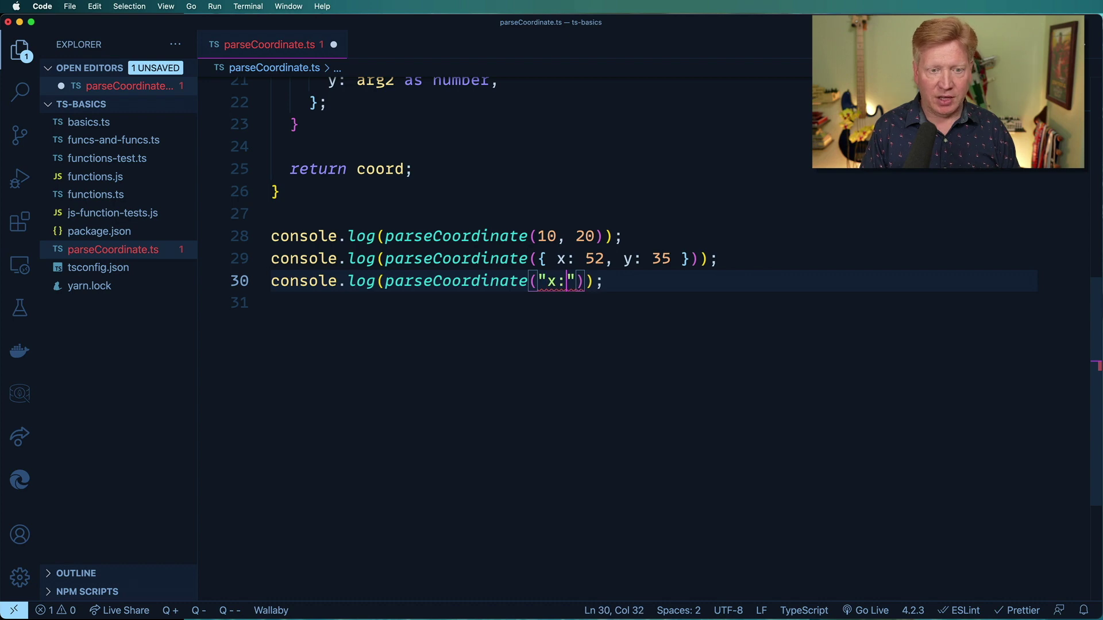
pyautogui.write(' 12')
pyautogui.press('BackSpace')
pyautogui.press('BackSpace')
pyautogui.press('BackSpace')
pyautogui.write('12, y')
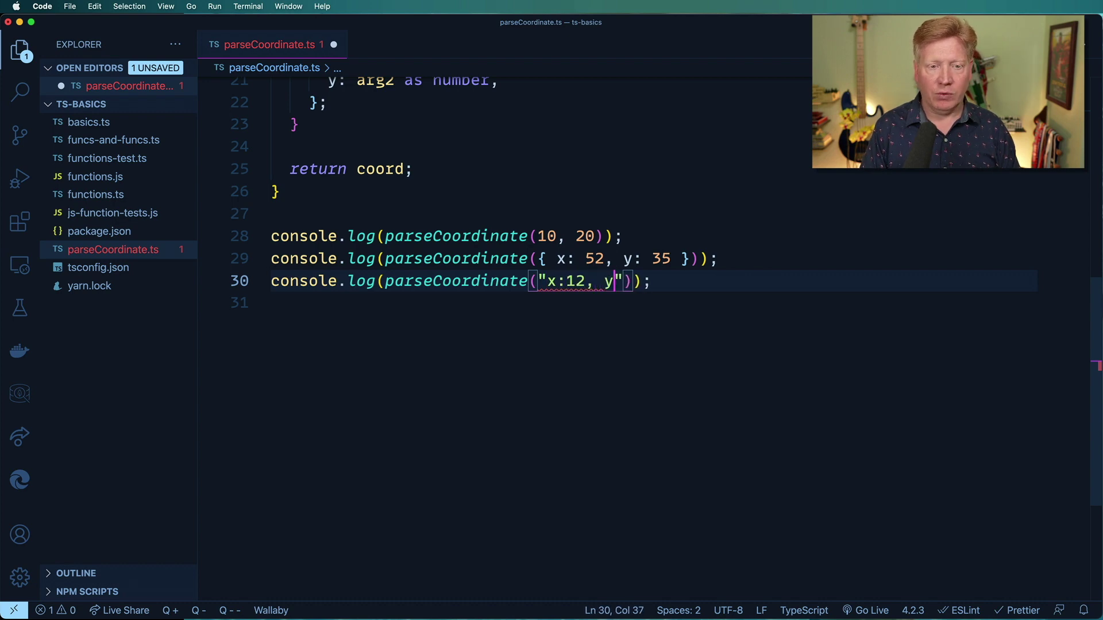
pyautogui.press('BackSpace')
pyautogui.press('BackSpace')
pyautogui.write('y:')
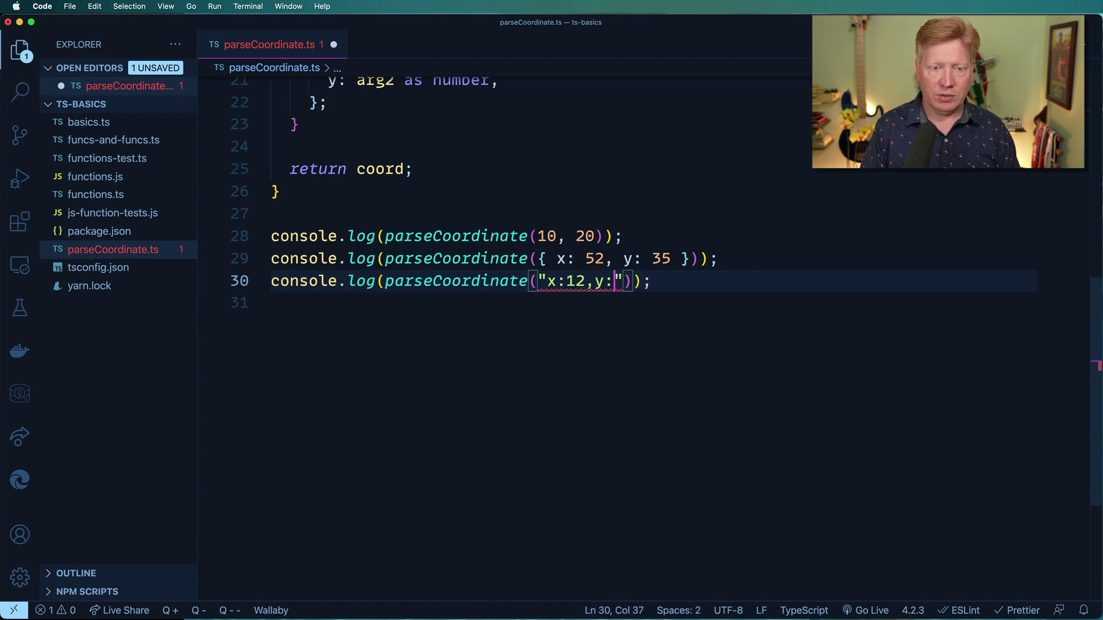
pyautogui.write('22')
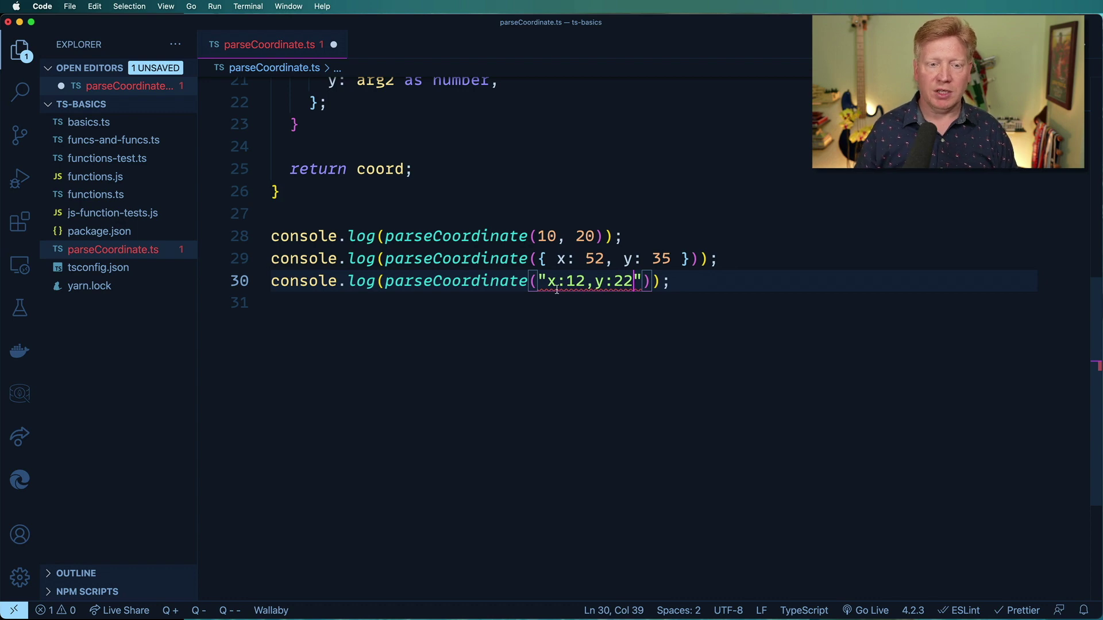
pyautogui.moveTo(538, 281); pyautogui.dragTo(640, 280)
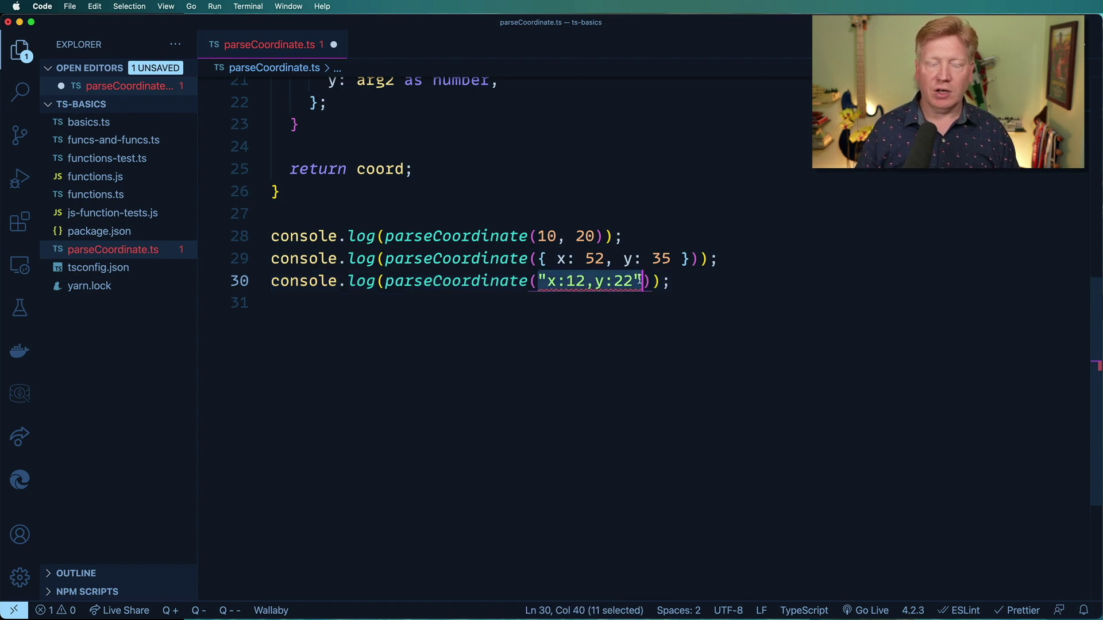
# - Duplicate the obj overload signature and change it to str: string
pyautogui.click(630, 309)
pyautogui.scroll(3, 615, 339)
pyautogui.scroll(1, 615, 340)
pyautogui.scroll(3, 611, 345)
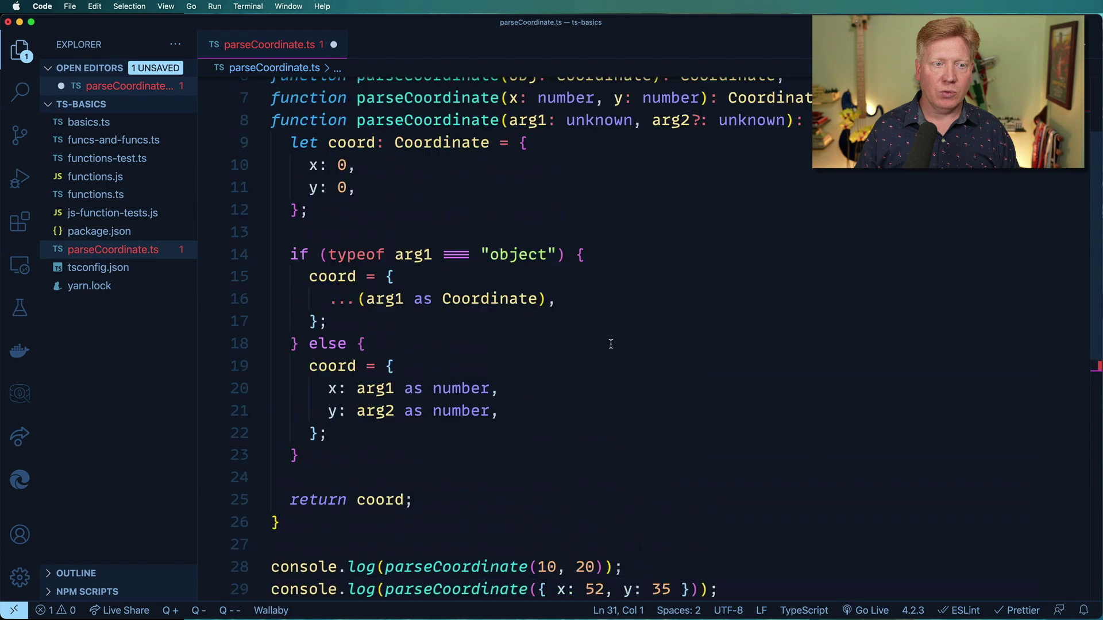
pyautogui.scroll(1, 610, 345)
pyautogui.click(270, 116)
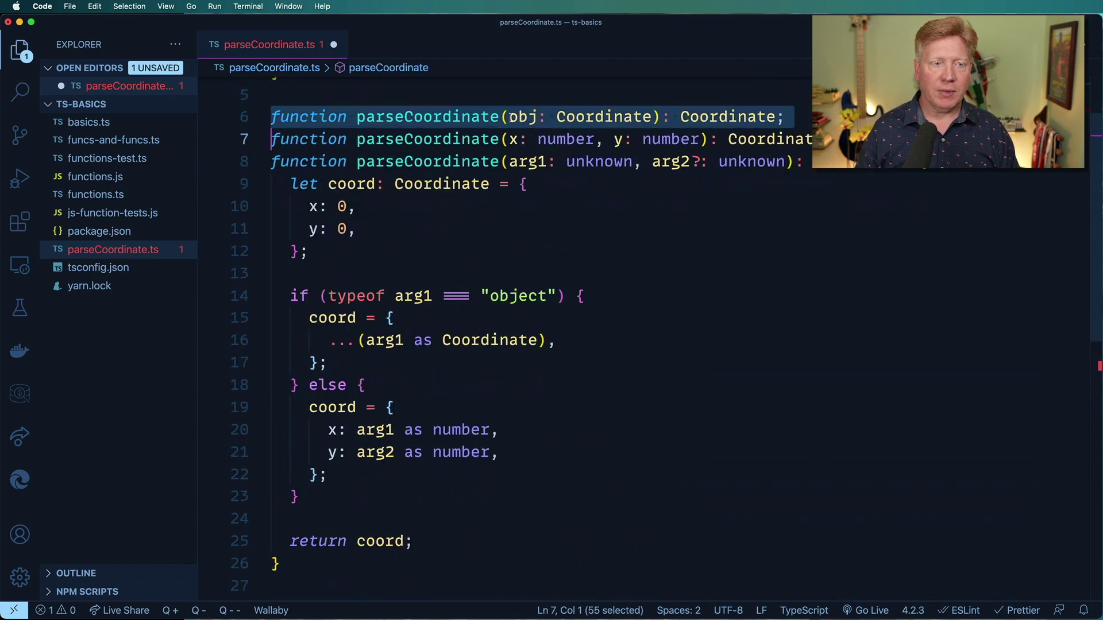
pyautogui.hotkey('shift', 'alt', 'Down')
pyautogui.doubleClick(523, 117)
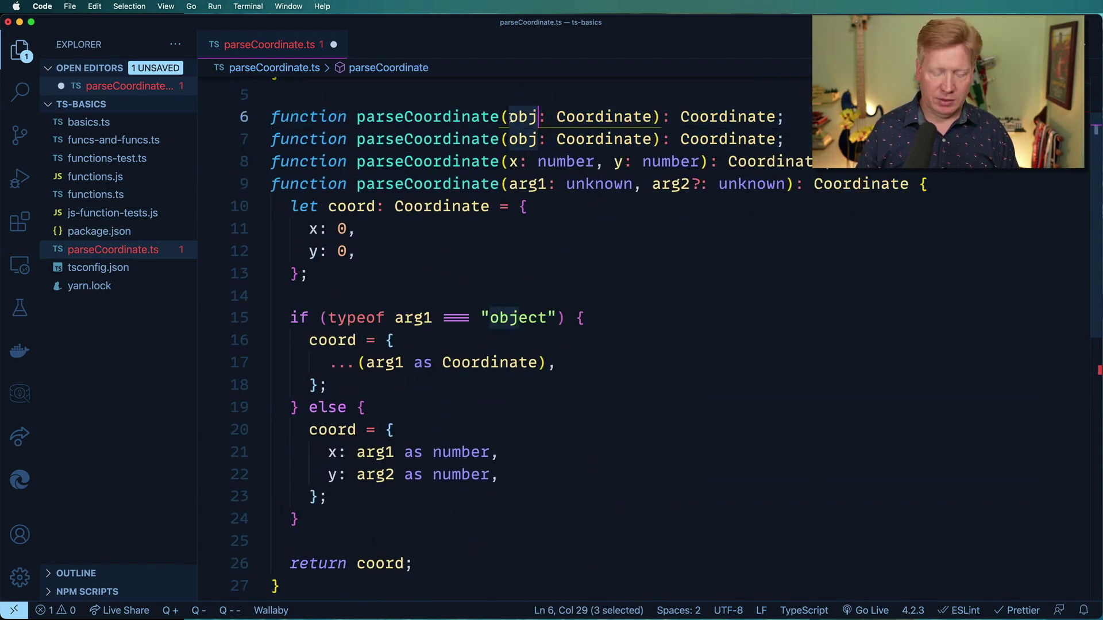
pyautogui.write('str')
pyautogui.press('Right')
pyautogui.hotkey('shift', 'alt', 'Right')
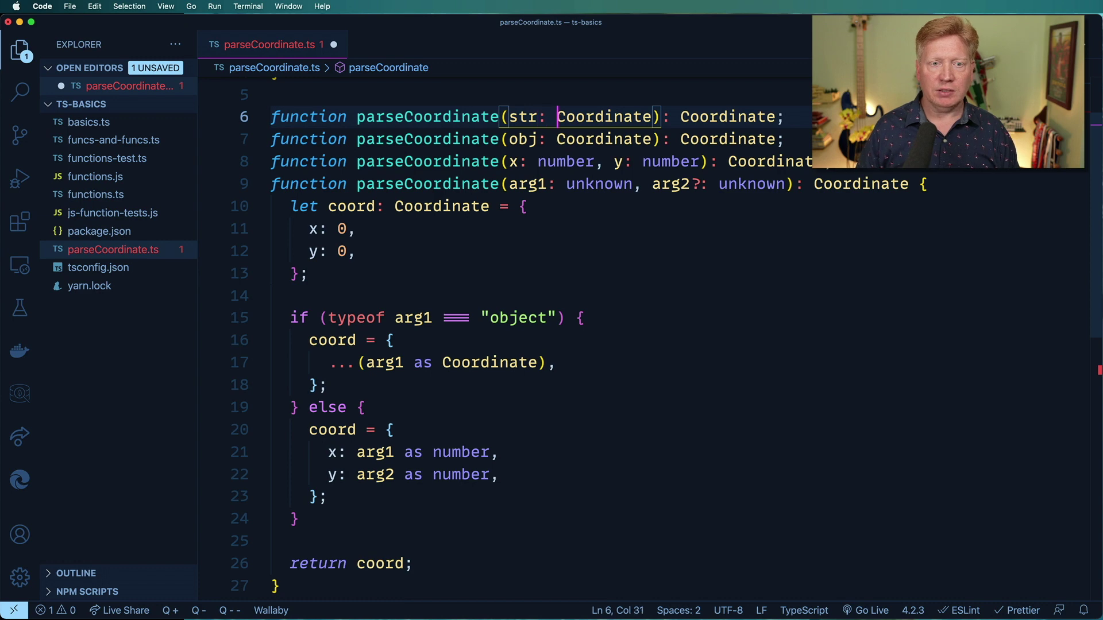
pyautogui.write('string')
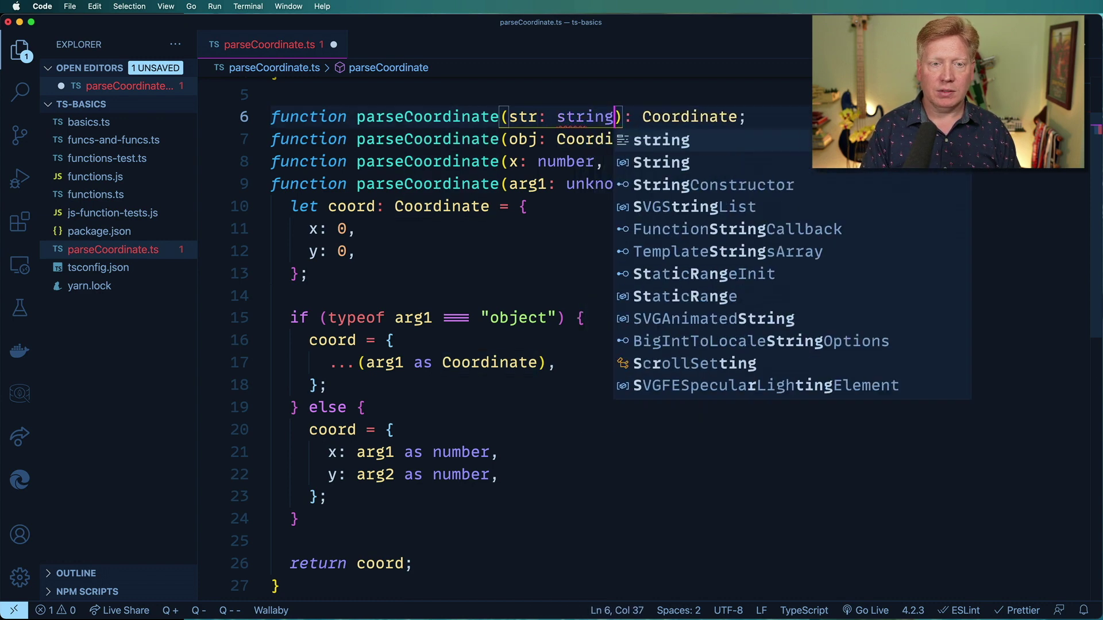
pyautogui.click(512, 230)
# - Paste a copy of the object branch above it as a second branch
pyautogui.click(576, 275)
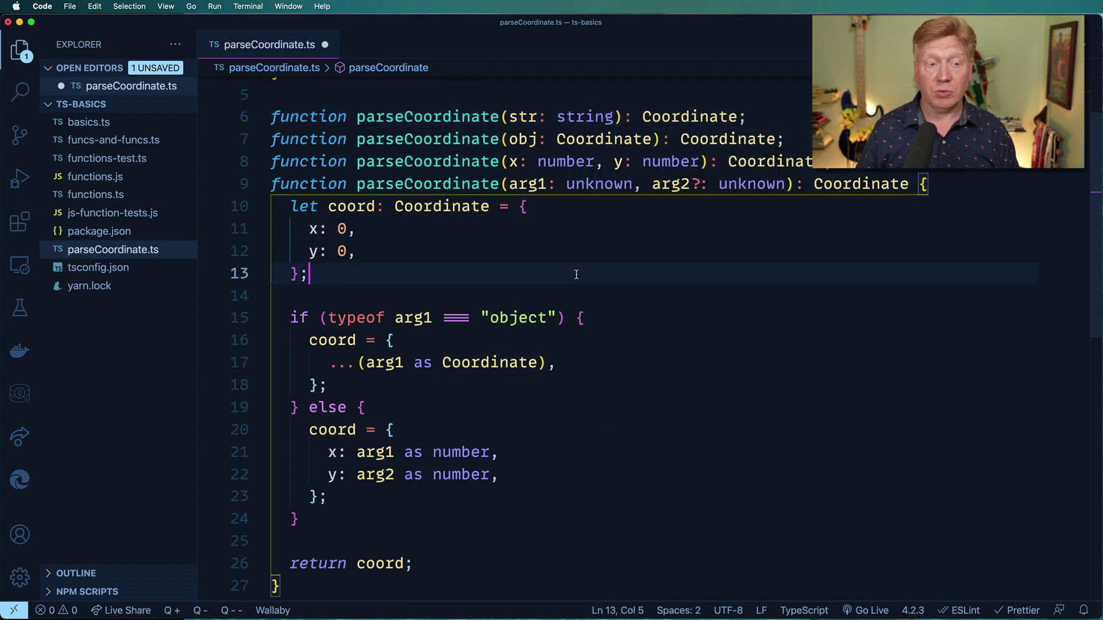
pyautogui.moveTo(291, 319); pyautogui.dragTo(309, 408)
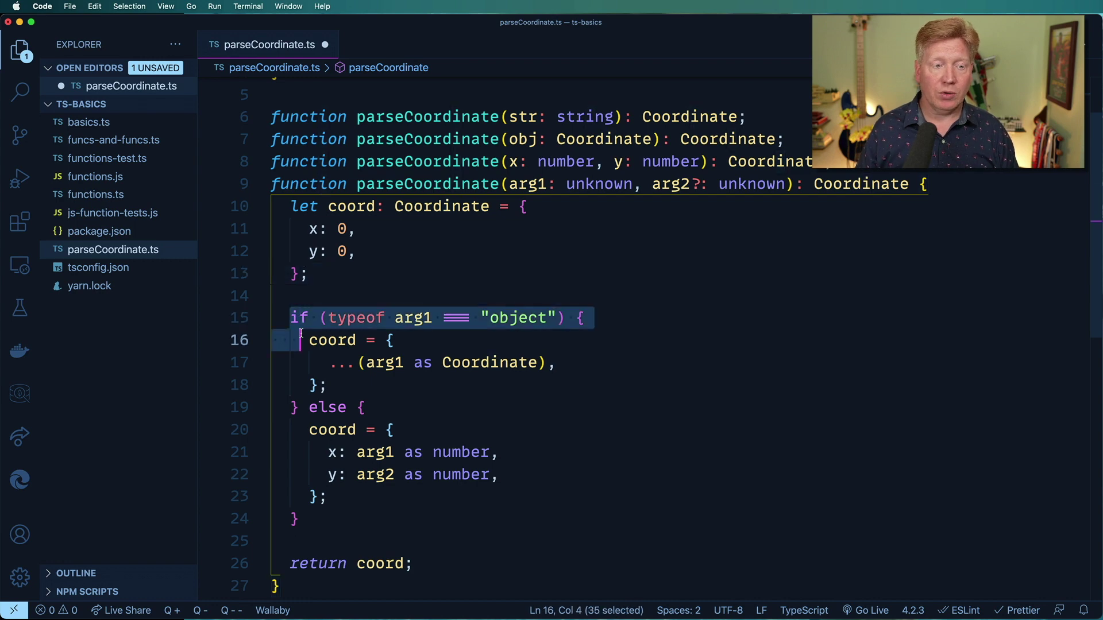
pyautogui.click(314, 341)
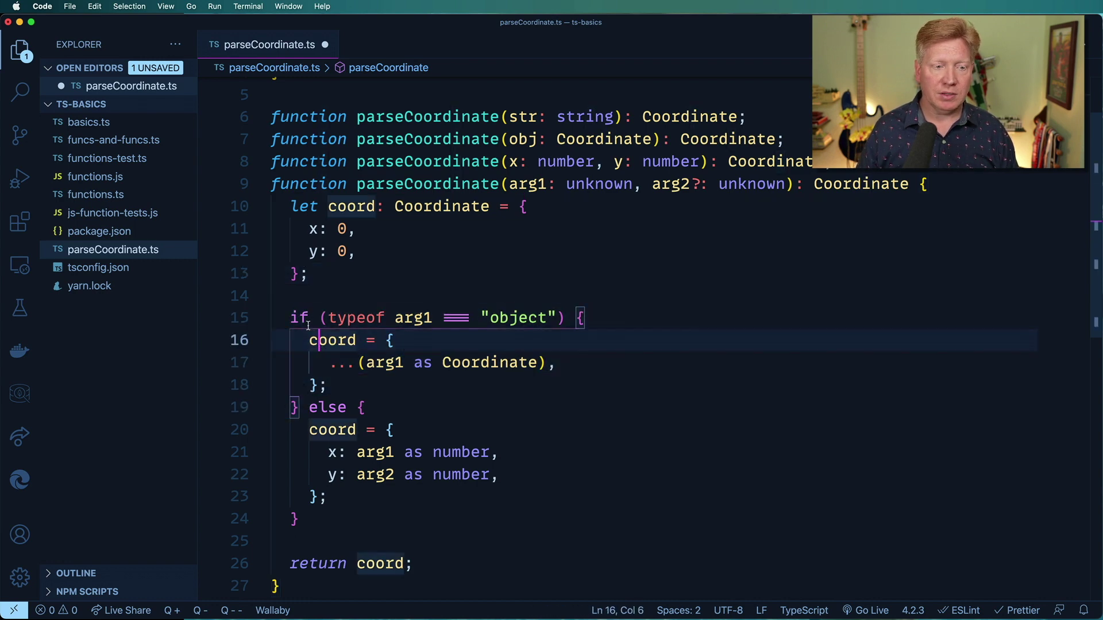
pyautogui.click(284, 317)
pyautogui.press('super+v')
pyautogui.write('else')
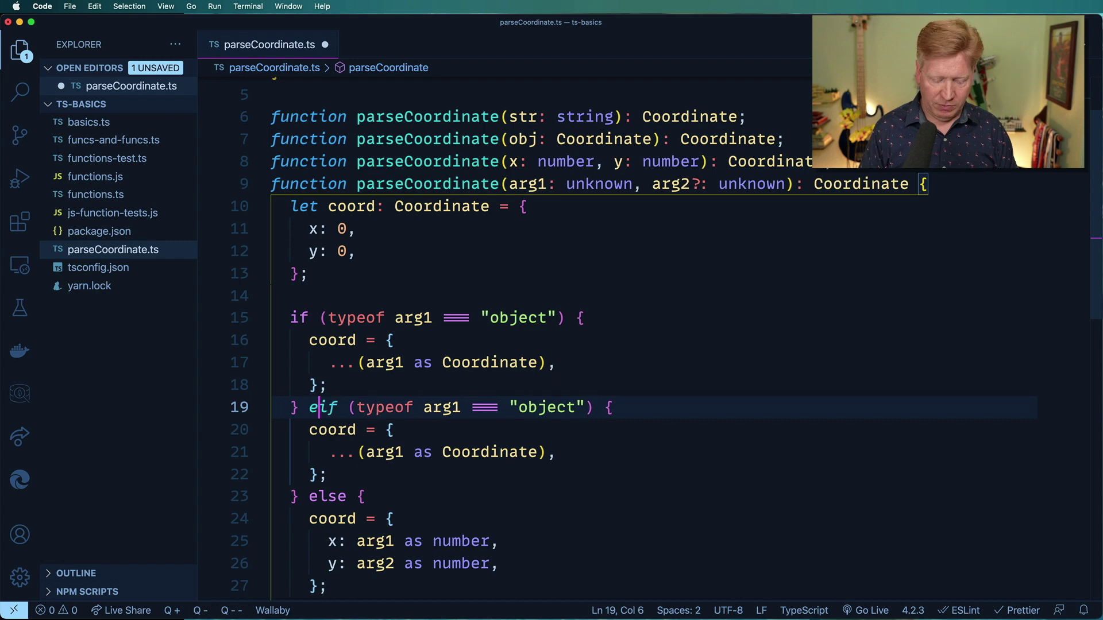
pyautogui.write('lse')
# - Change the first branch's typeof arg1 check from "object" to "string"
pyautogui.doubleClick(521, 318)
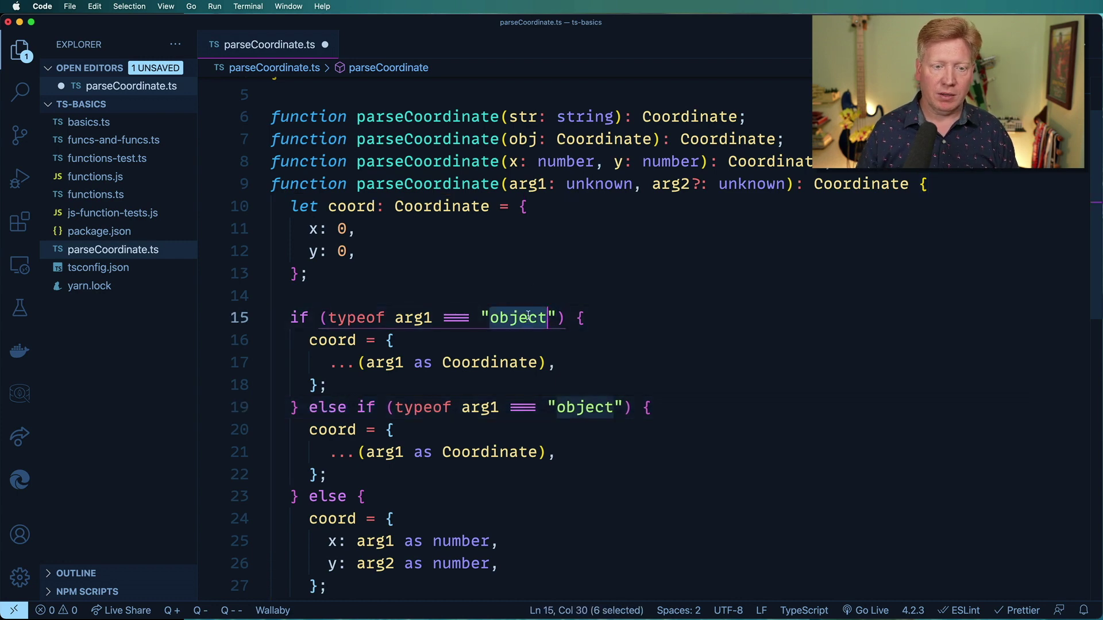
pyautogui.press('BackSpace')
pyautogui.hotkey('ctrl', 'space')
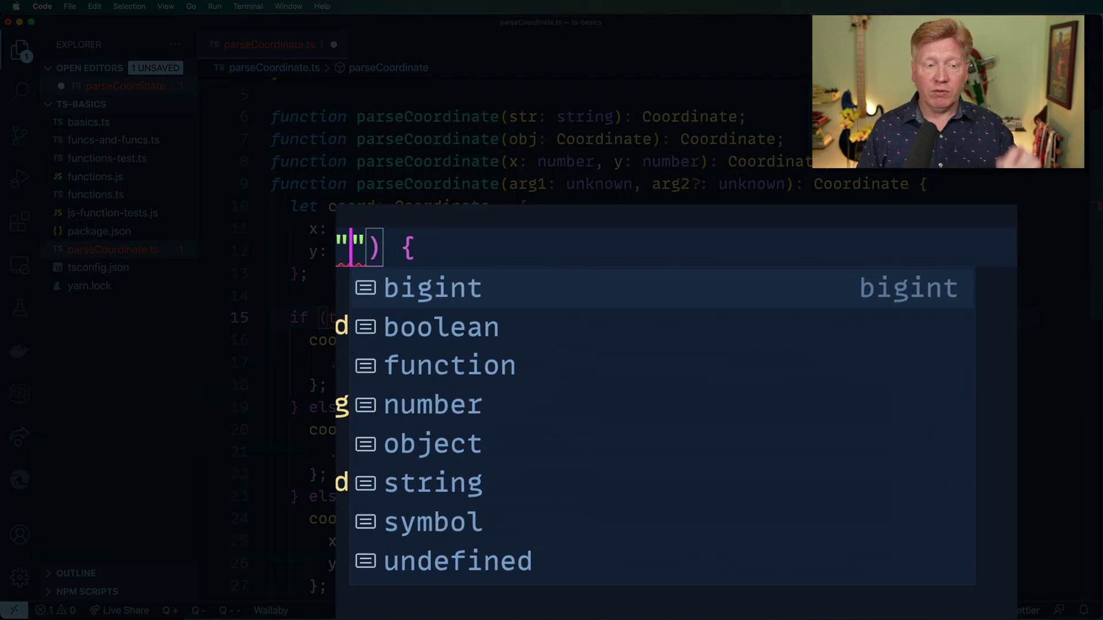
pyautogui.press('Down')
pyautogui.press('Down')
pyautogui.press('Down')
pyautogui.press('Down')
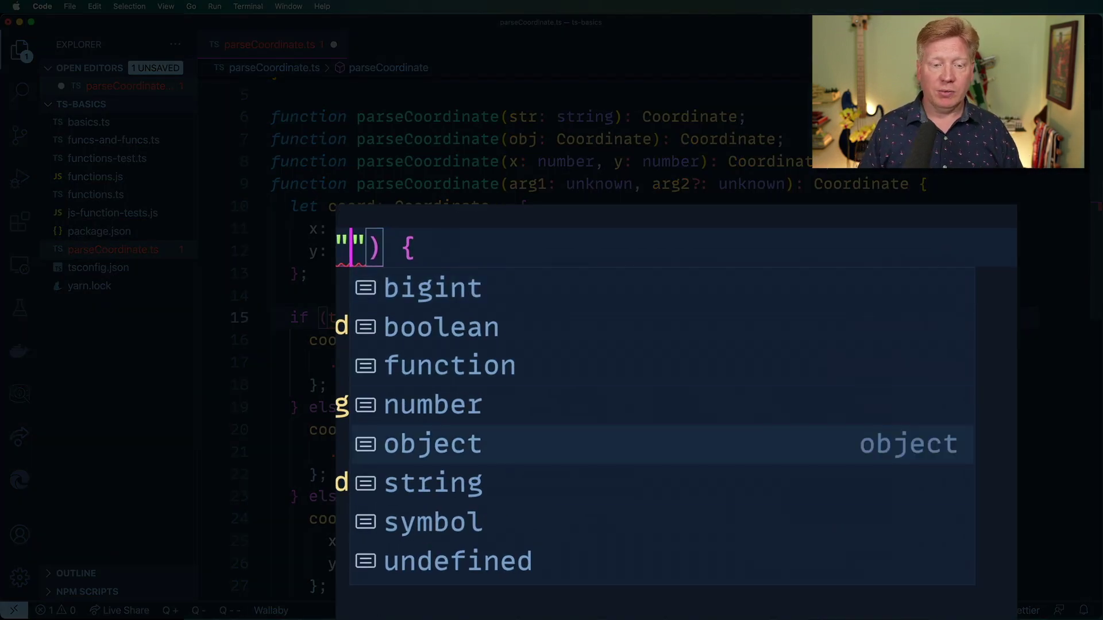
pyautogui.press('Down')
pyautogui.press('Down')
pyautogui.press('Down')
pyautogui.press('Down')
pyautogui.press('Down')
pyautogui.press('Down')
pyautogui.press('Down')
pyautogui.press('Down')
pyautogui.press('Down')
pyautogui.press('Down')
pyautogui.press('Up')
pyautogui.press('Up')
pyautogui.press('Up')
pyautogui.press('Up')
pyautogui.press('Down')
pyautogui.press('Down')
pyautogui.press('Down')
pyautogui.press('Return')
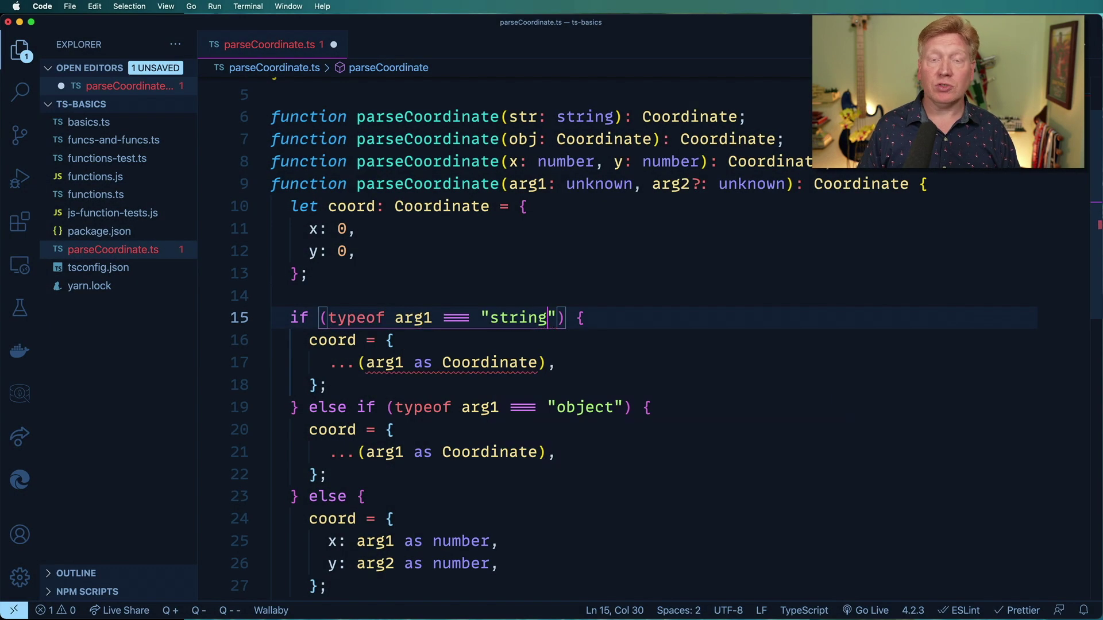
pyautogui.press('Down')
# - Empty the string branch's copied body, leaving one indented blank line
pyautogui.press('Home')
pyautogui.hotkey('shift', 'Down')
pyautogui.hotkey('shift', 'Down')
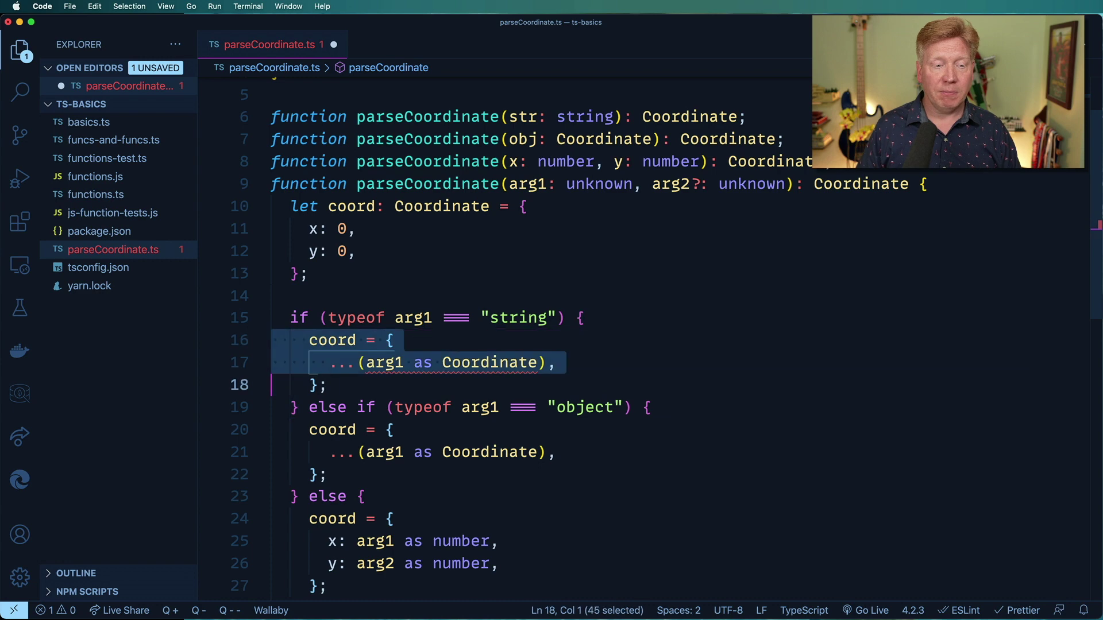
pyautogui.hotkey('shift', 'Down')
pyautogui.press('BackSpace')
pyautogui.press('BackSpace')
pyautogui.press('Return')
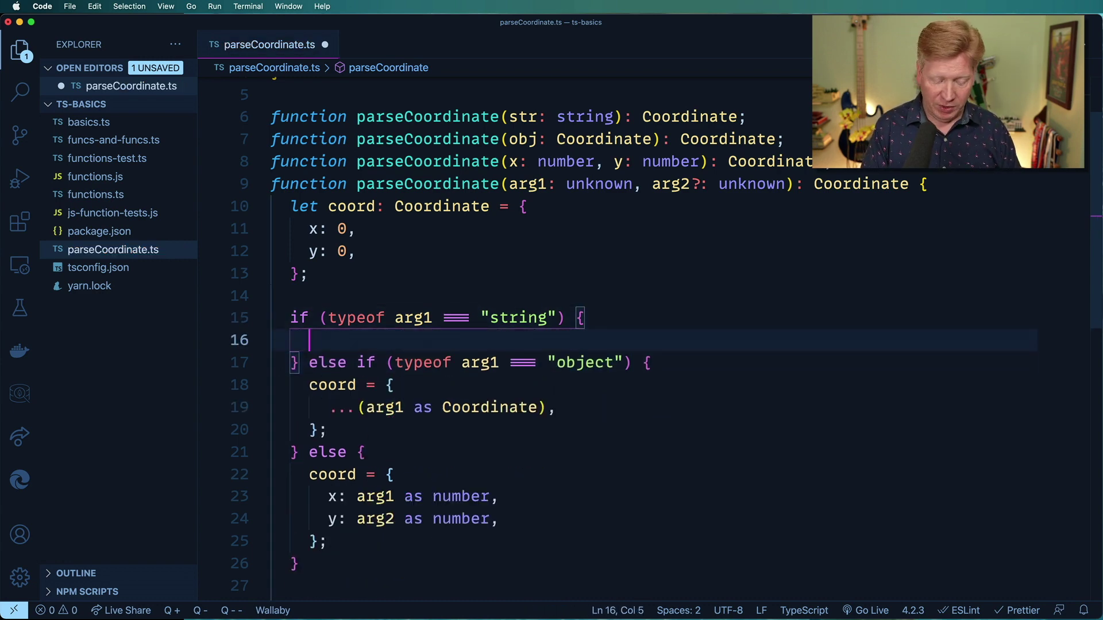
pyautogui.write('(')
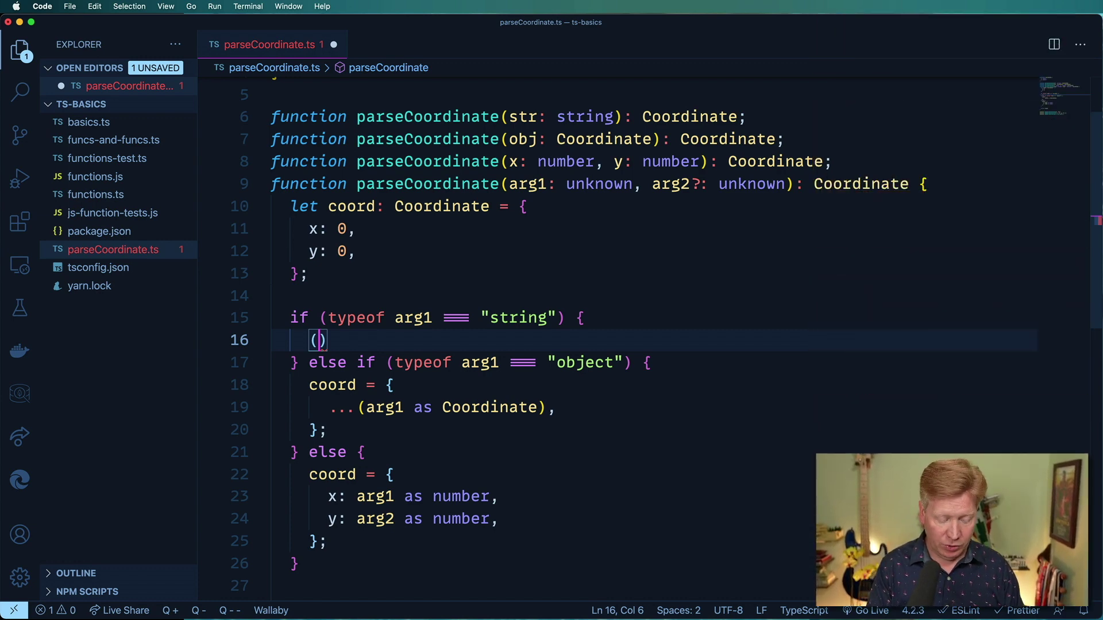
pyautogui.write('arg1 as string')
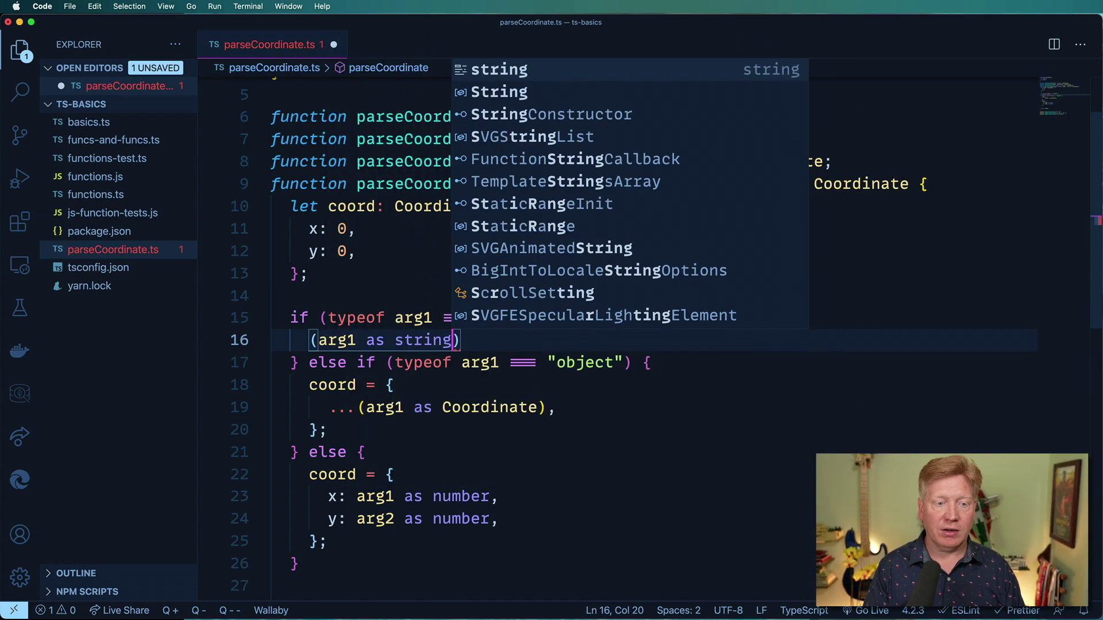
pyautogui.write(').')
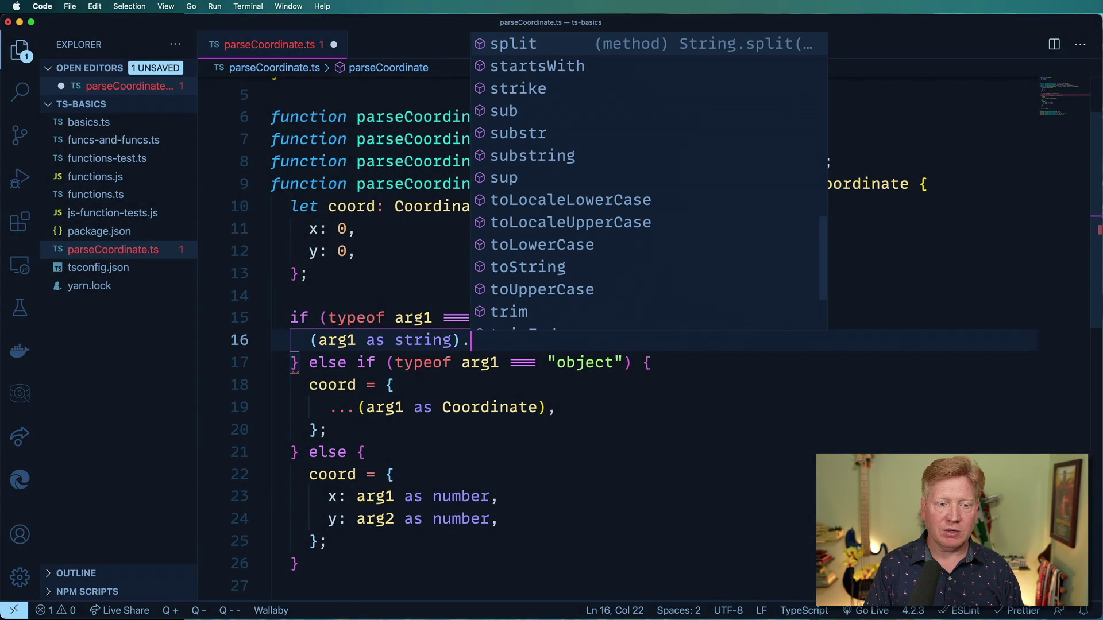
# - Write (arg1 as string).split(',').forEach() in the string branch, using IntelliSense completions
pyautogui.press('Return')
pyautogui.write('(')
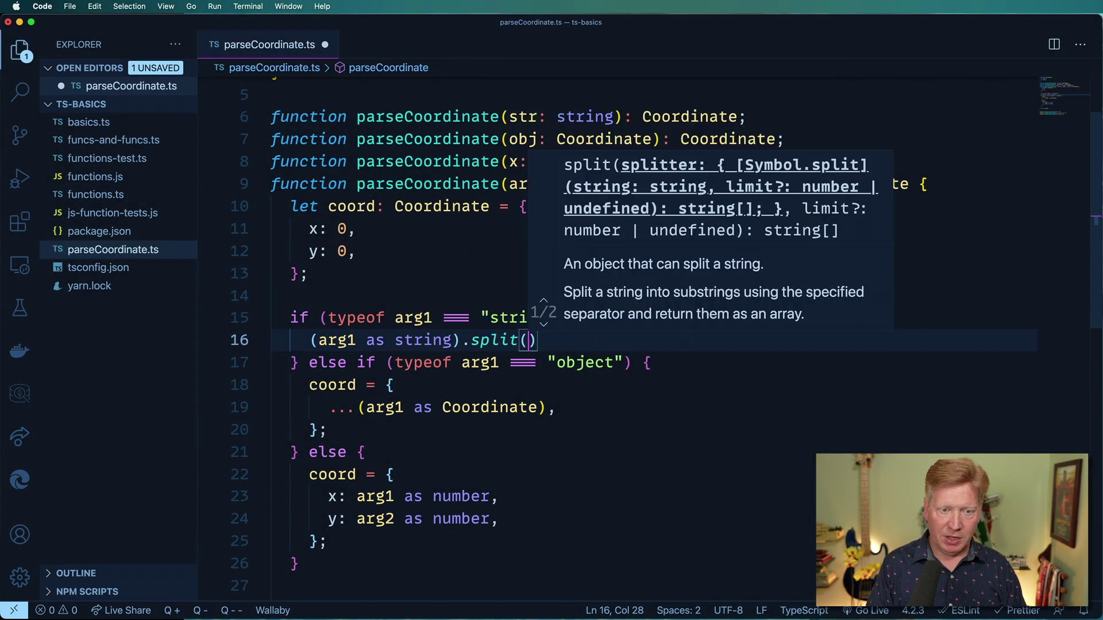
pyautogui.write("',")
pyautogui.press('End')
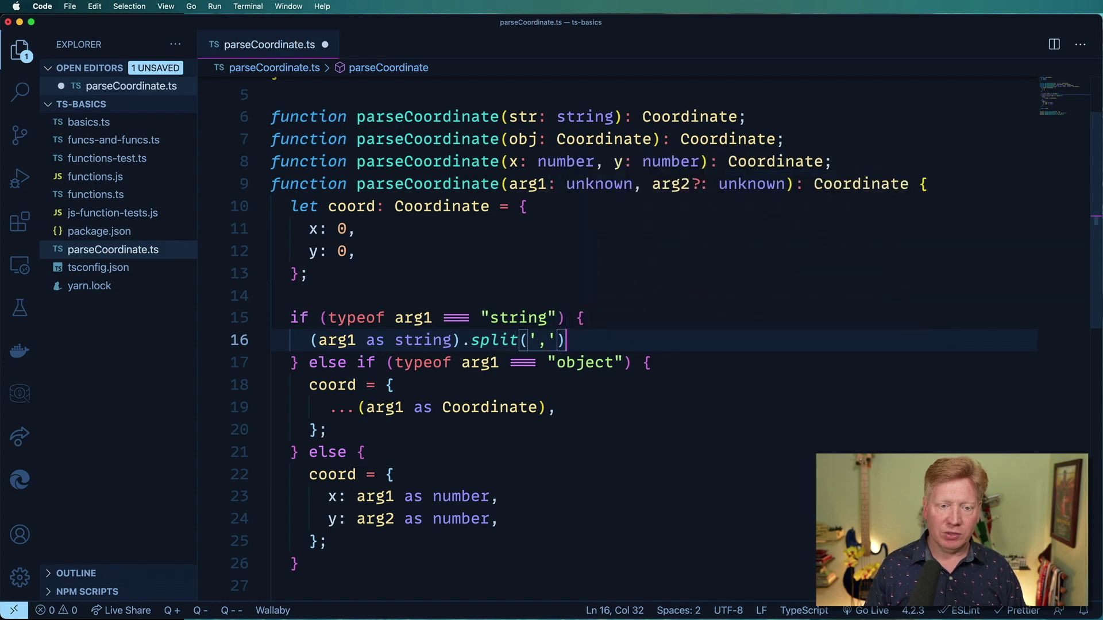
pyautogui.write('.for')
pyautogui.press('Return')
pyautogui.write('(')
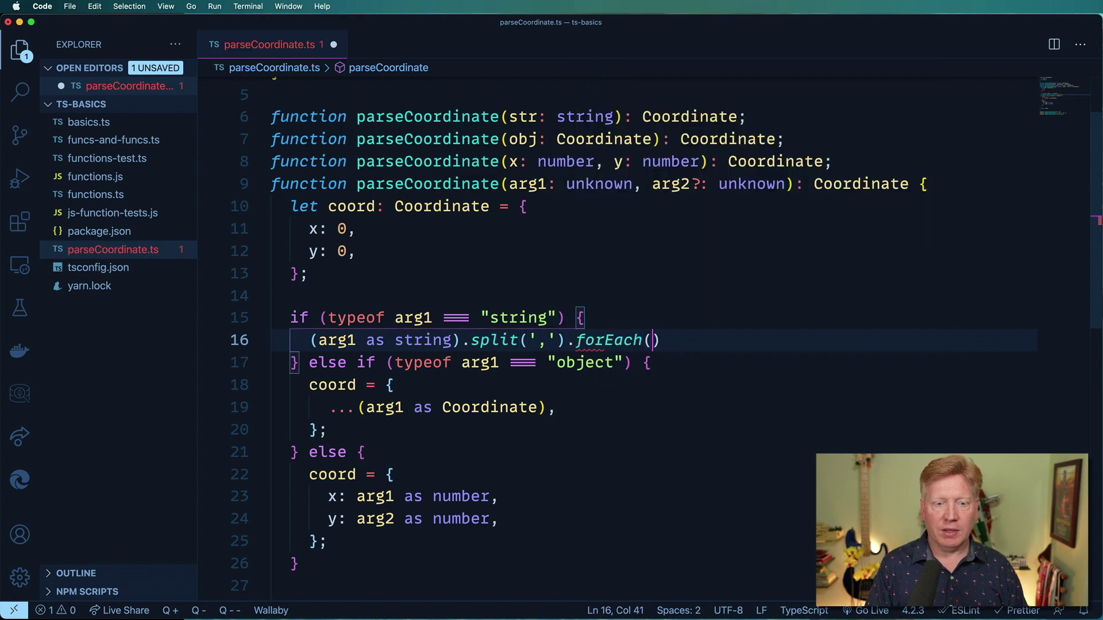
pyautogui.scroll(-1, 491, 362)
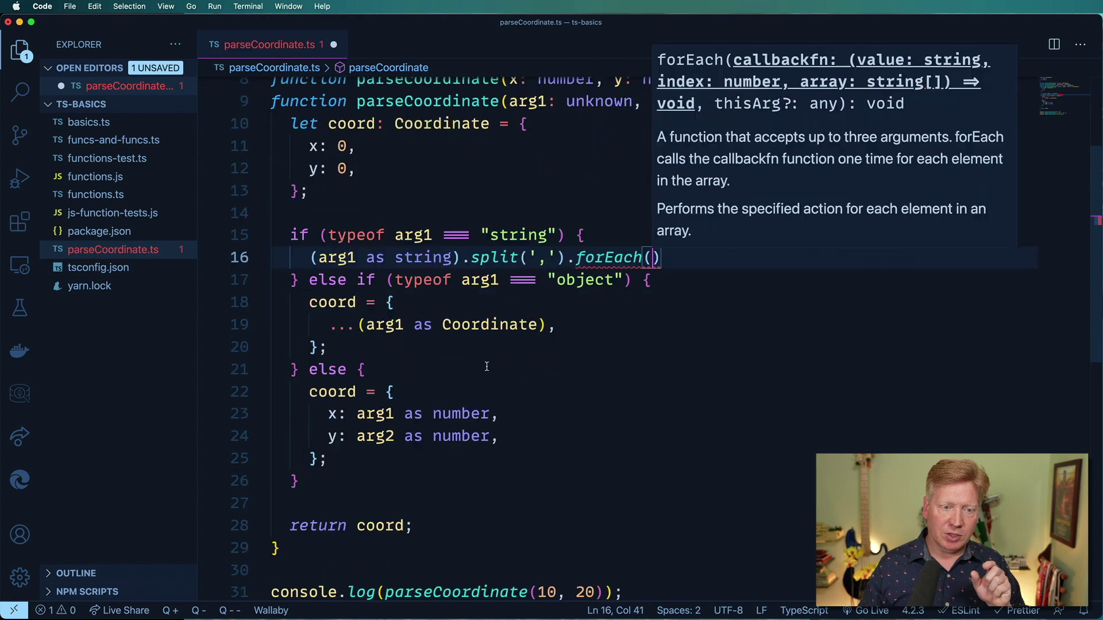
pyautogui.scroll(-5, 491, 362)
pyautogui.moveTo(546, 307); pyautogui.dragTo(594, 308)
pyautogui.scroll(3, 603, 297)
pyautogui.scroll(3, 603, 297)
pyautogui.scroll(1, 604, 297)
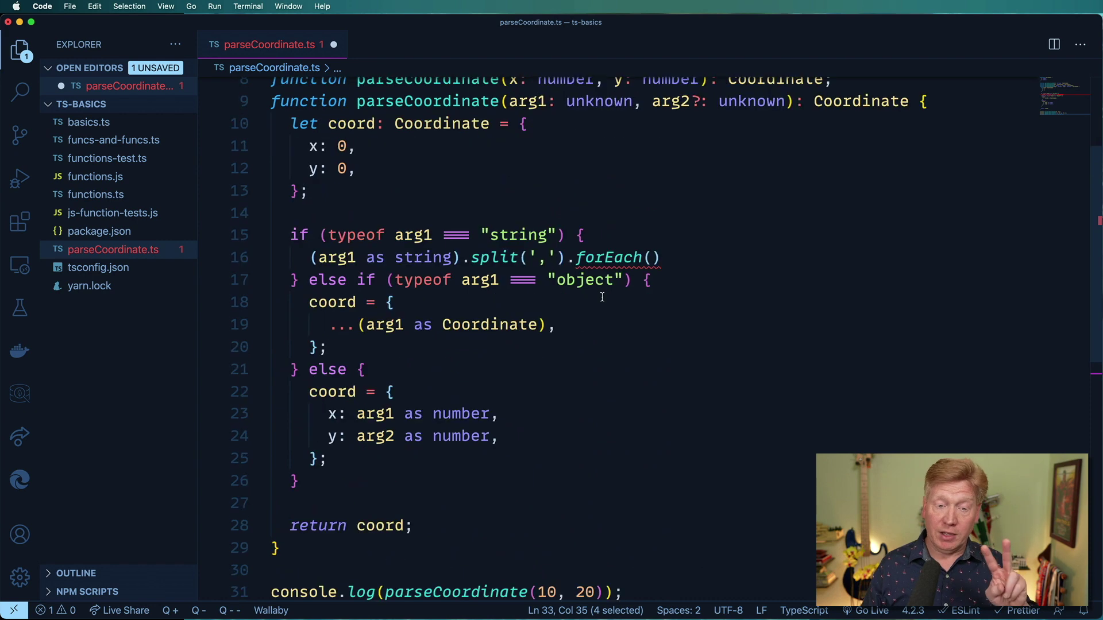
pyautogui.click(651, 257)
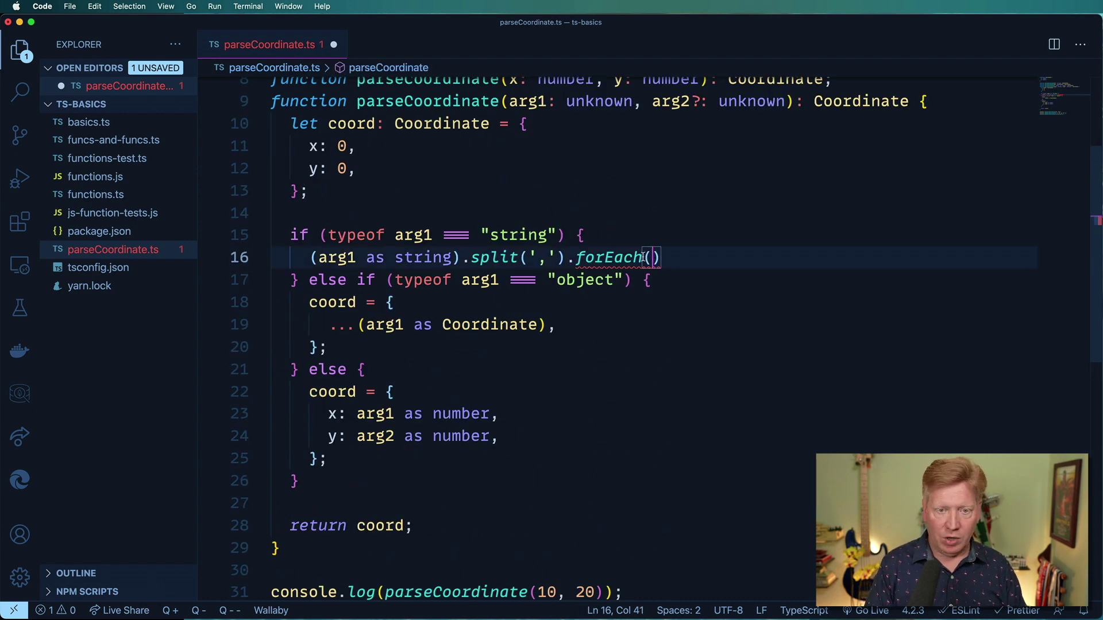
pyautogui.write('str => {')
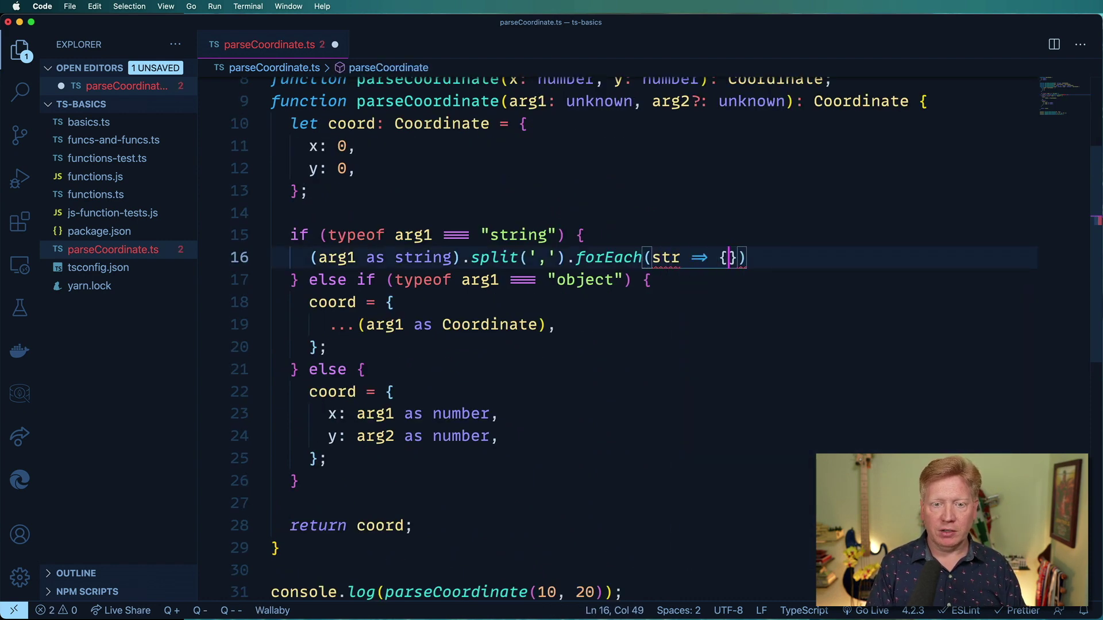
# - Destructure const [key, value] = str.split(':') inside the forEach callback
pyautogui.press('Return')
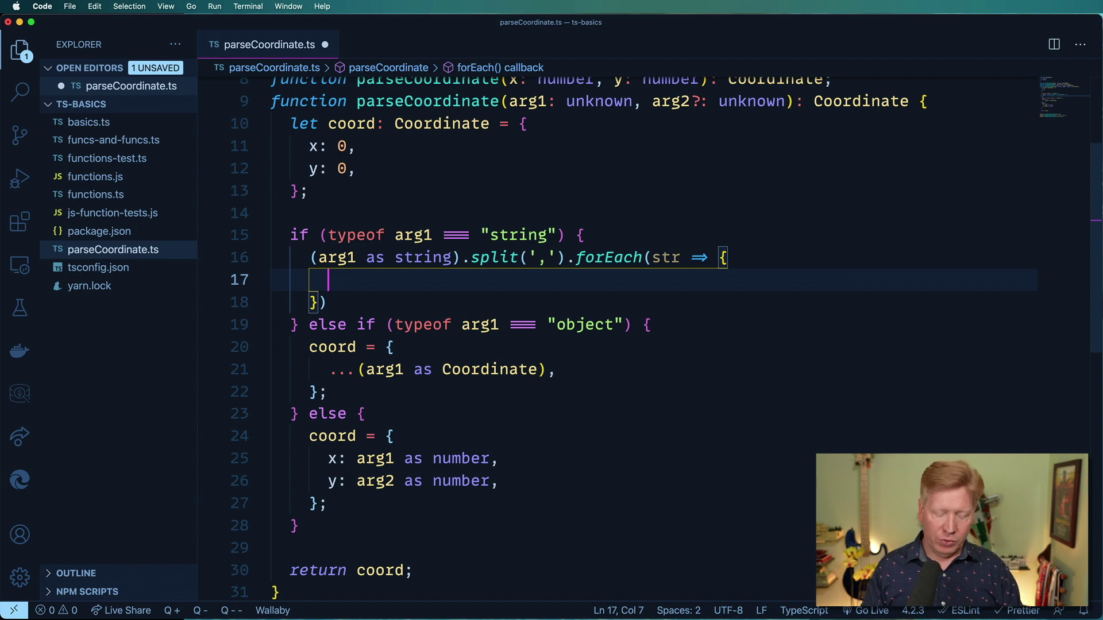
pyautogui.write('const [')
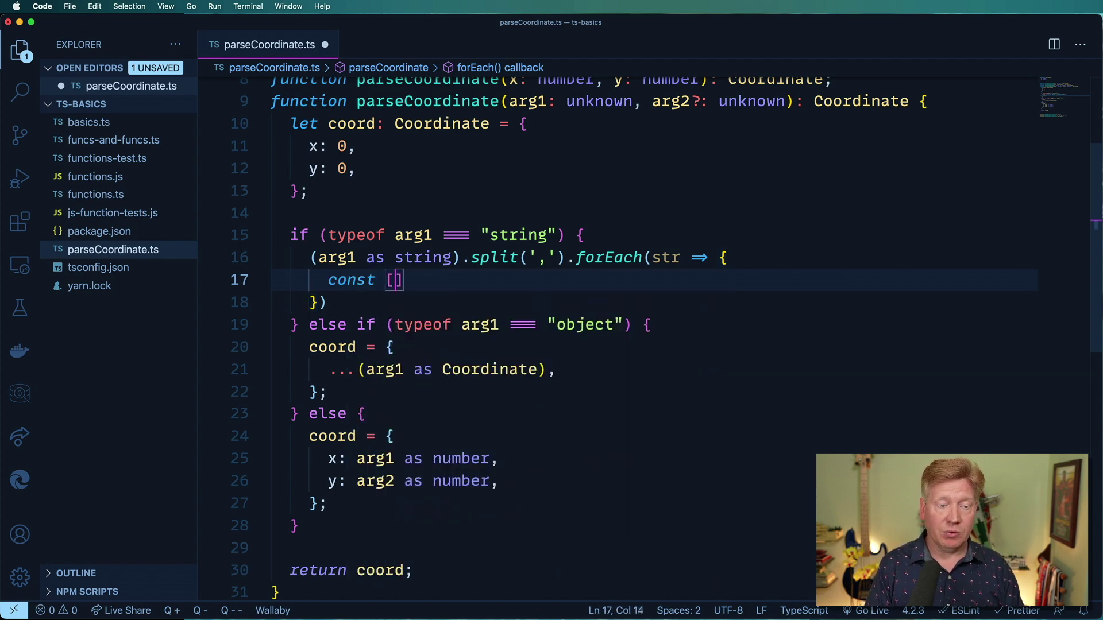
pyautogui.write('key, value')
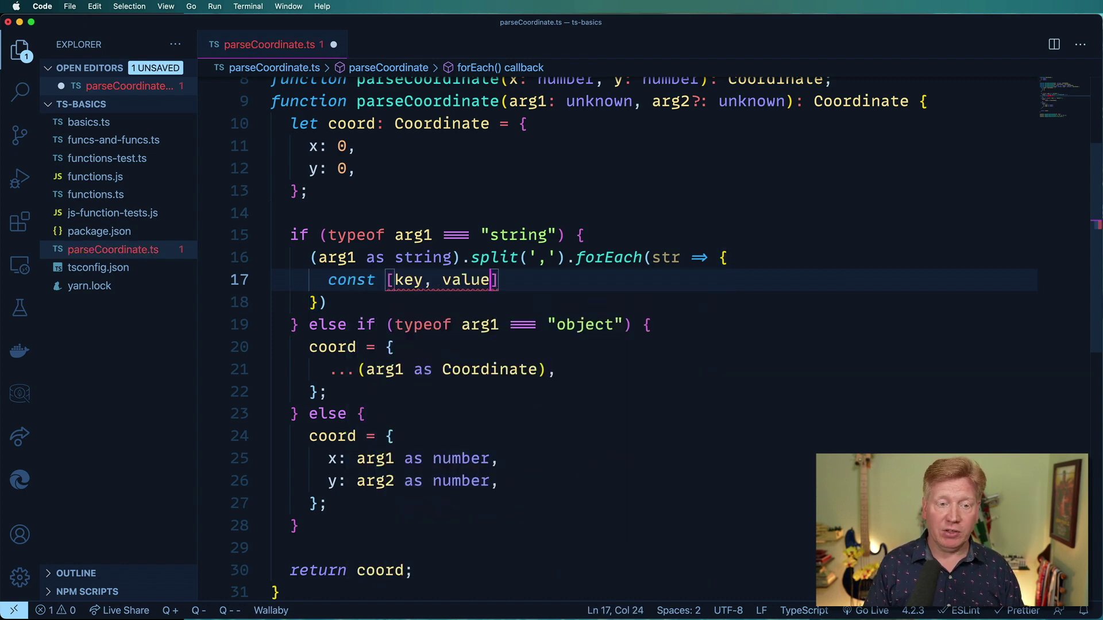
pyautogui.write('] = str.')
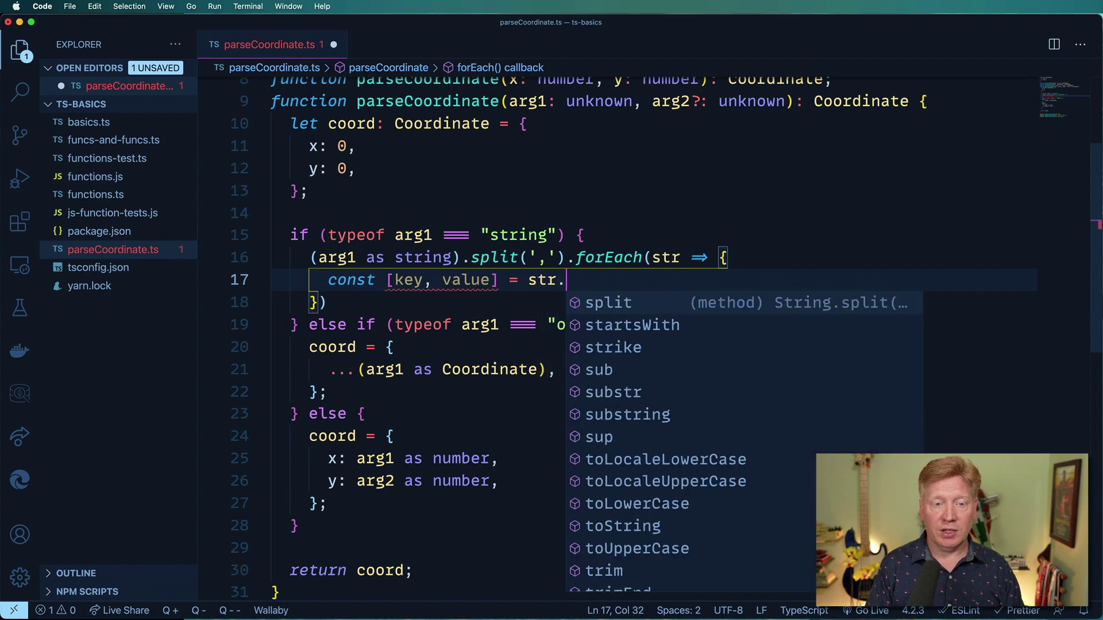
pyautogui.write("split('")
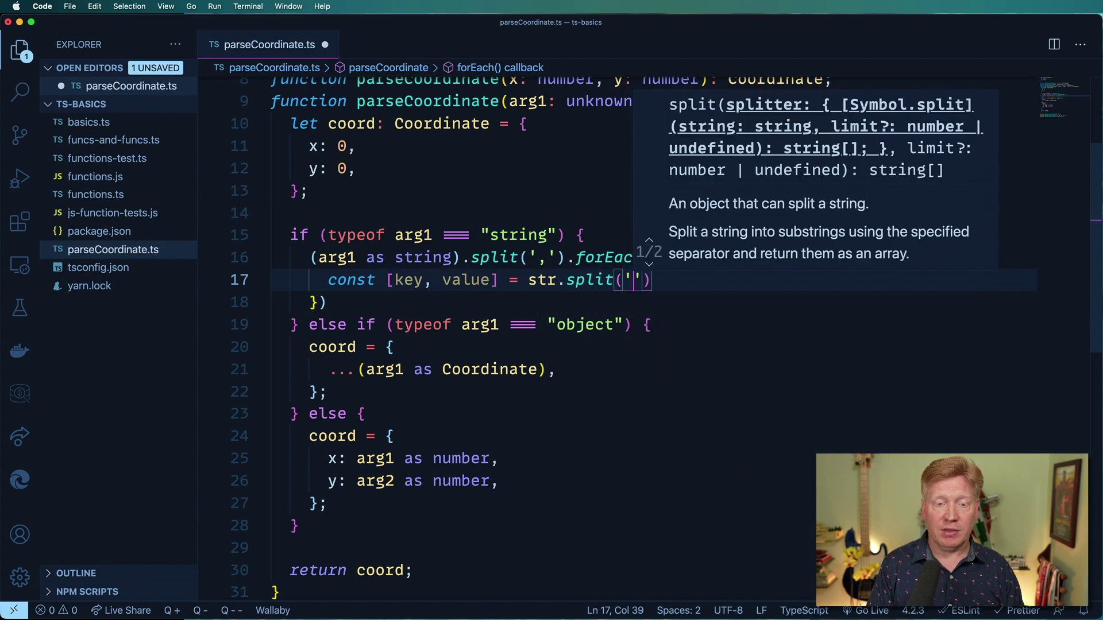
pyautogui.write(':')
pyautogui.scroll(-2, 532, 281)
pyautogui.scroll(-3, 533, 432)
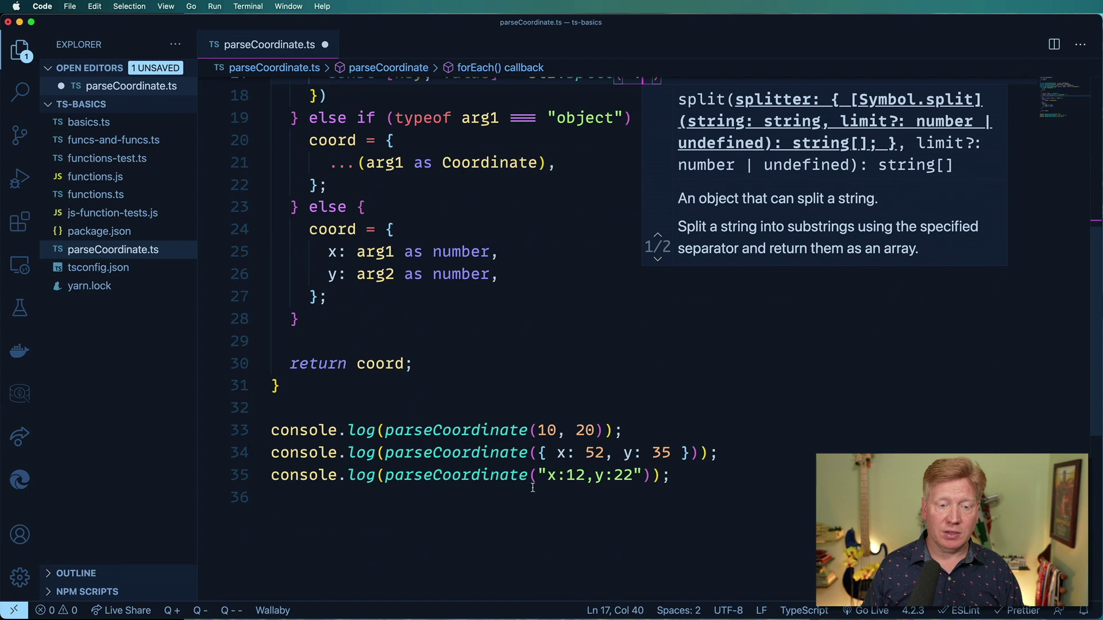
pyautogui.doubleClick(548, 476)
pyautogui.doubleClick(575, 477)
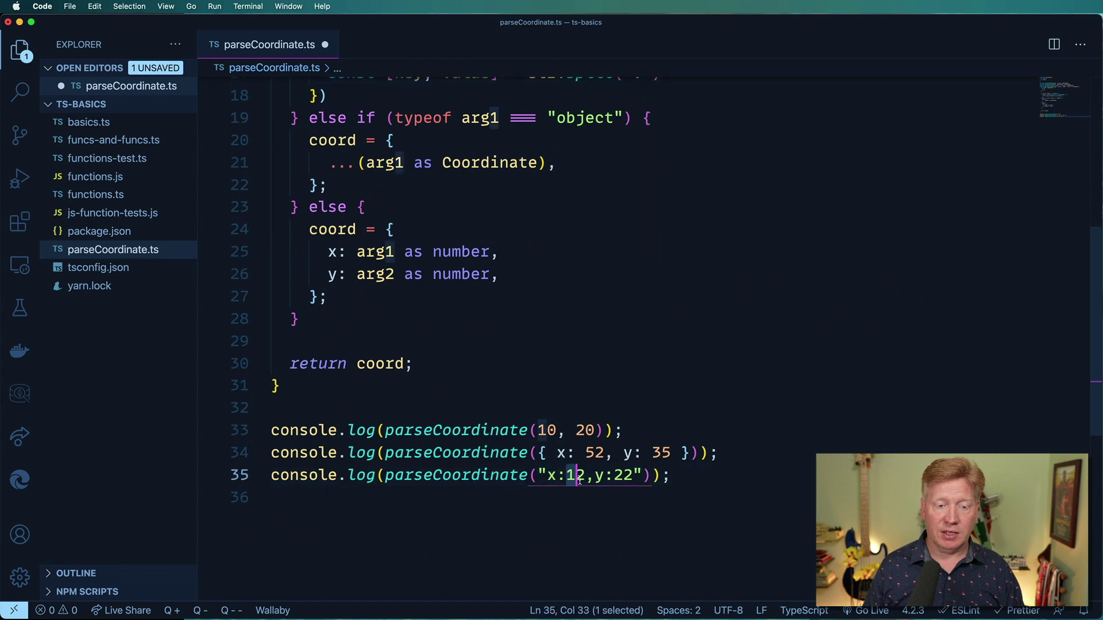
pyautogui.doubleClick(598, 477)
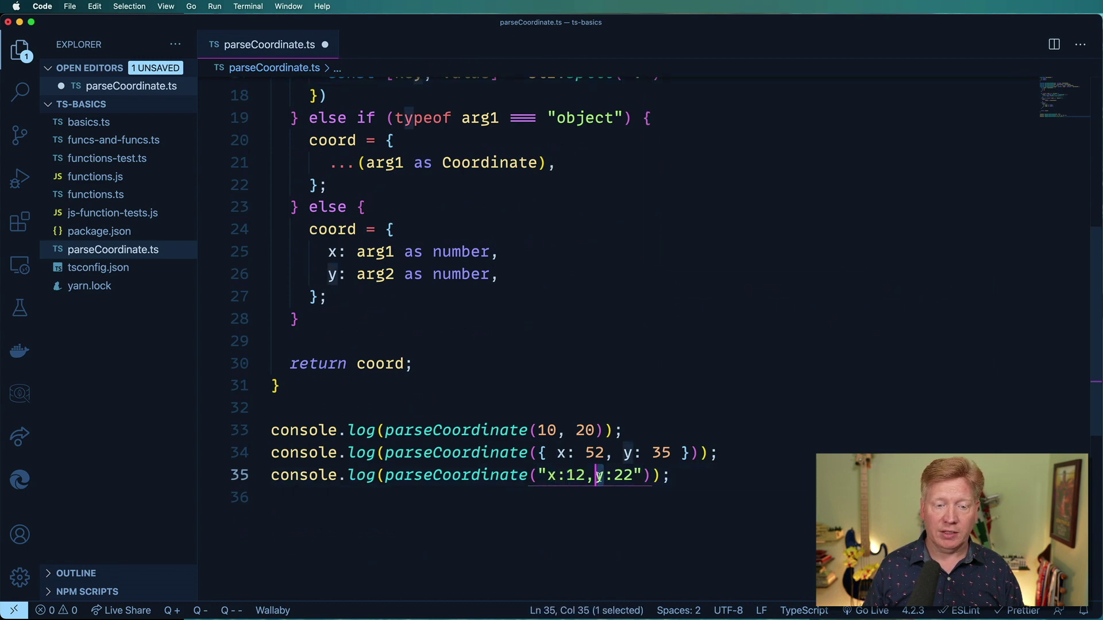
pyautogui.doubleClick(627, 477)
pyautogui.scroll(2, 634, 414)
pyautogui.scroll(5, 635, 370)
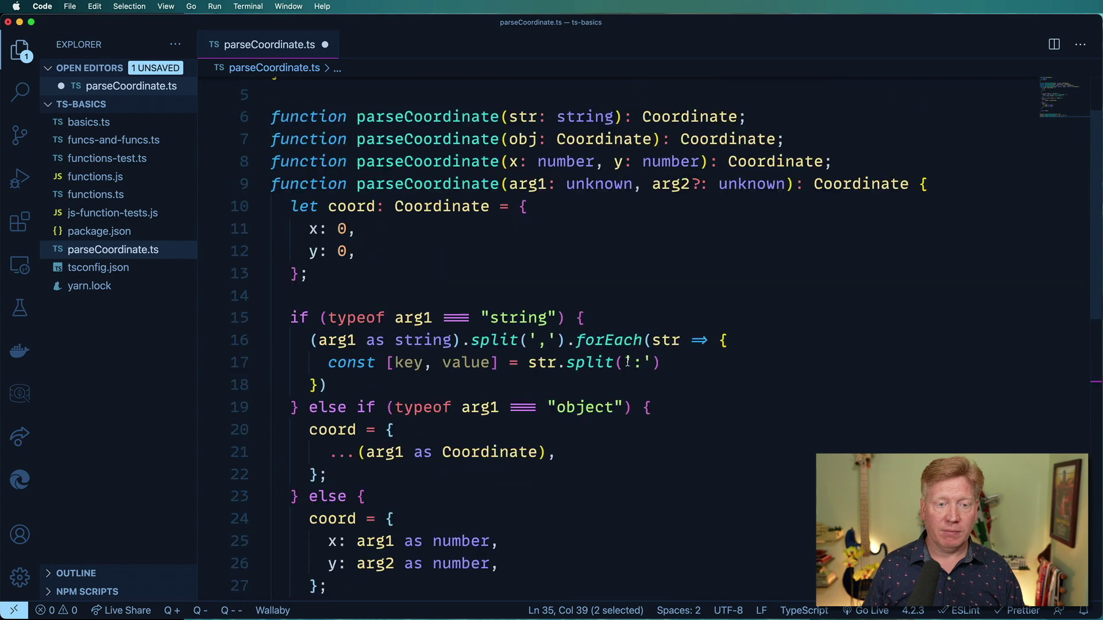
# - Assign coord[key] = parseInt(value, 10) and save, leaving a flagged key error
pyautogui.click(592, 340)
pyautogui.click(683, 367)
pyautogui.press('Return')
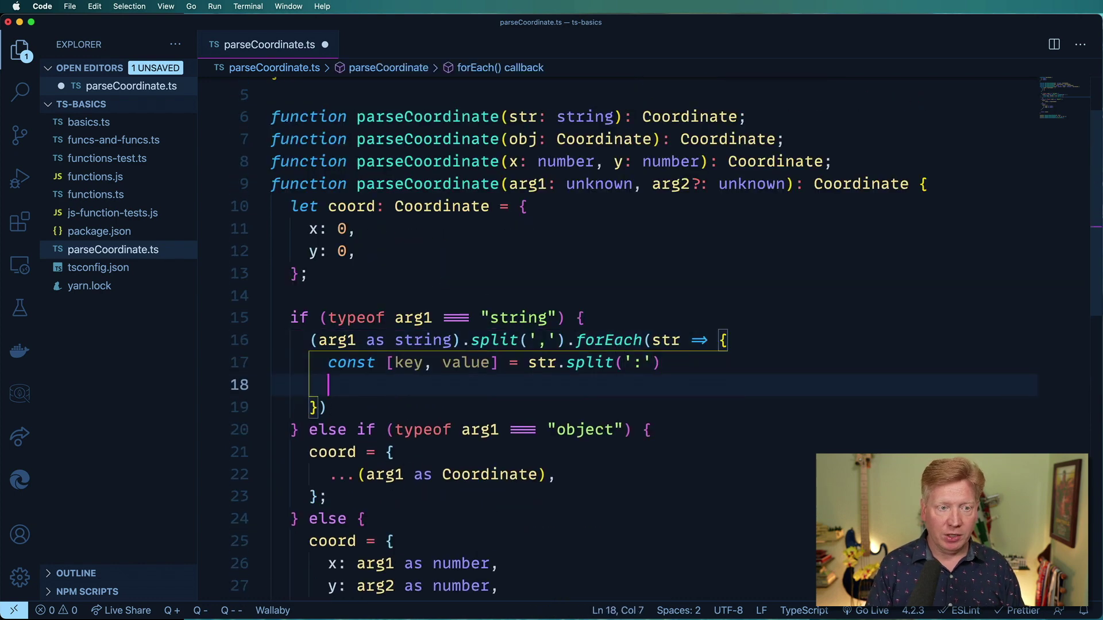
pyautogui.write('coord[')
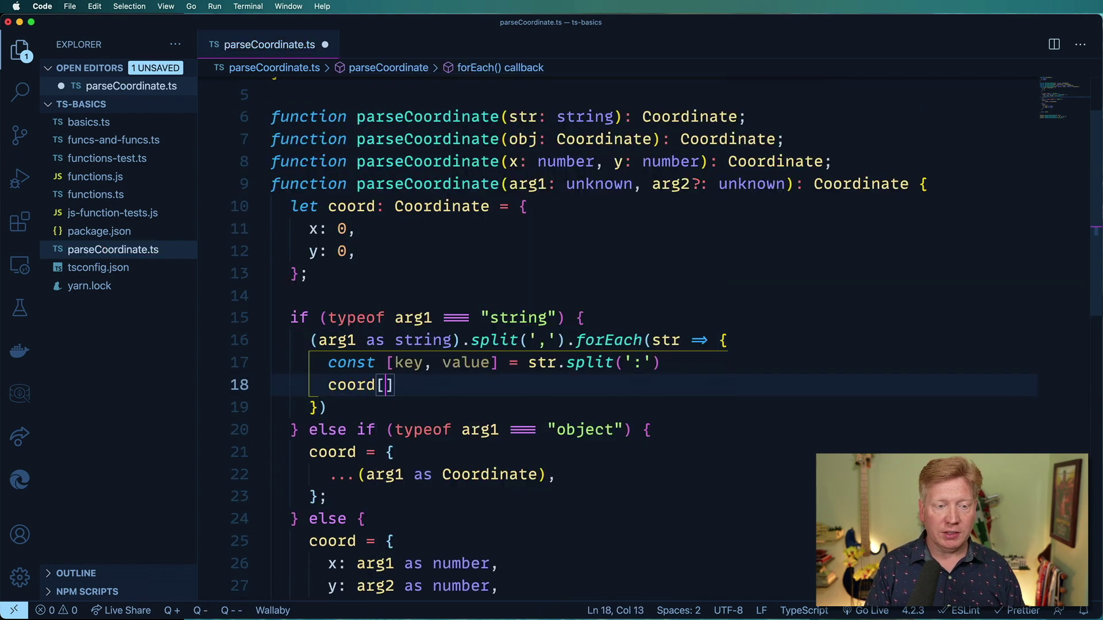
pyautogui.write('key] = ')
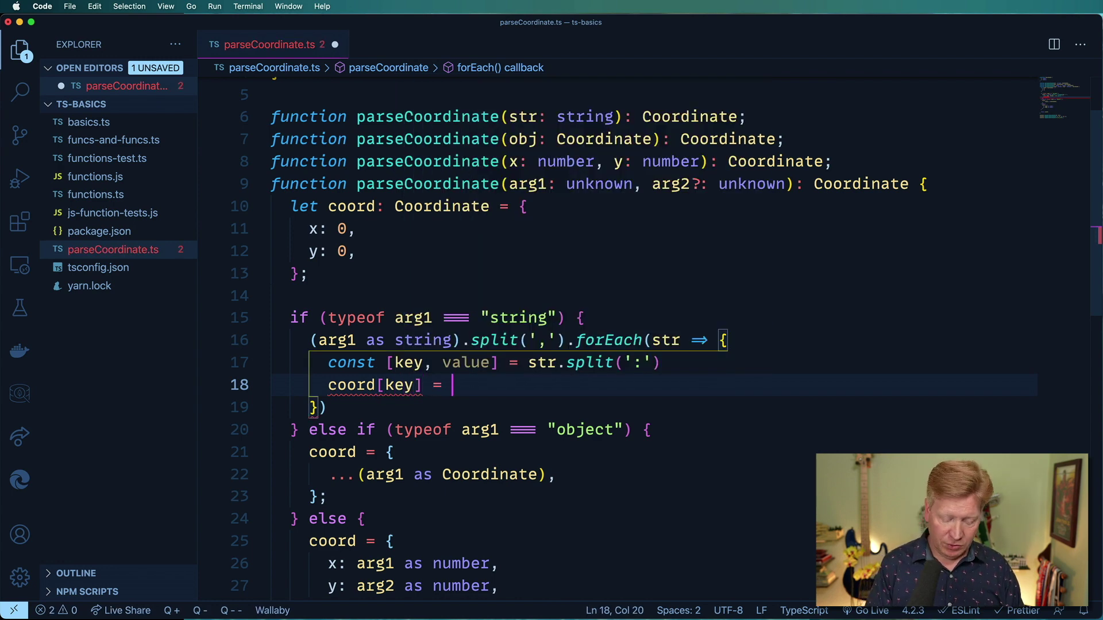
pyautogui.write('parseInt(')
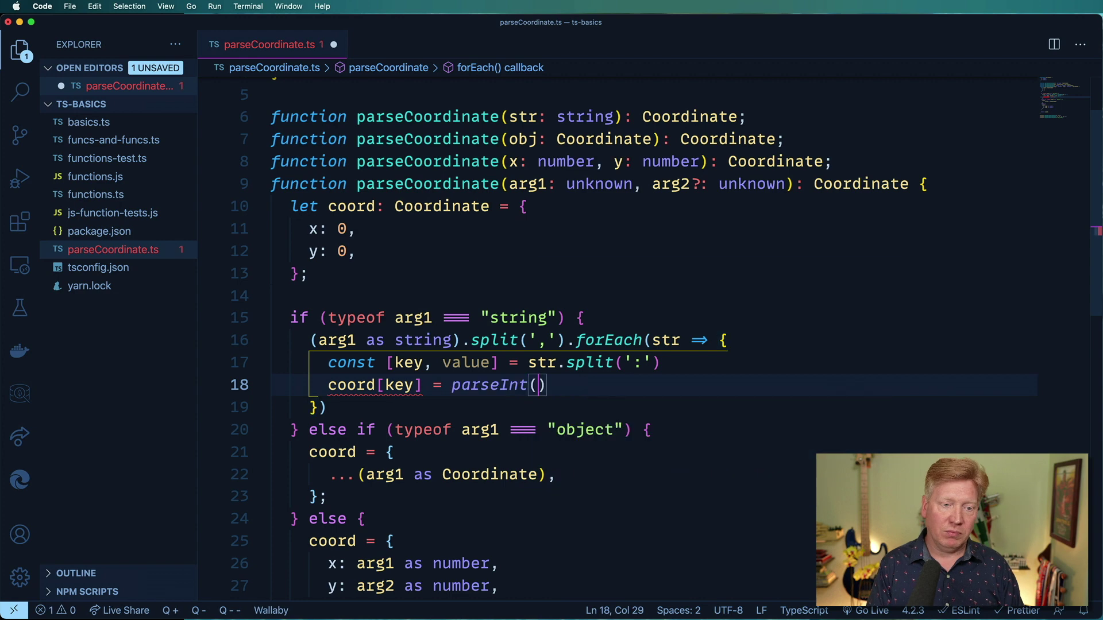
pyautogui.write('value,')
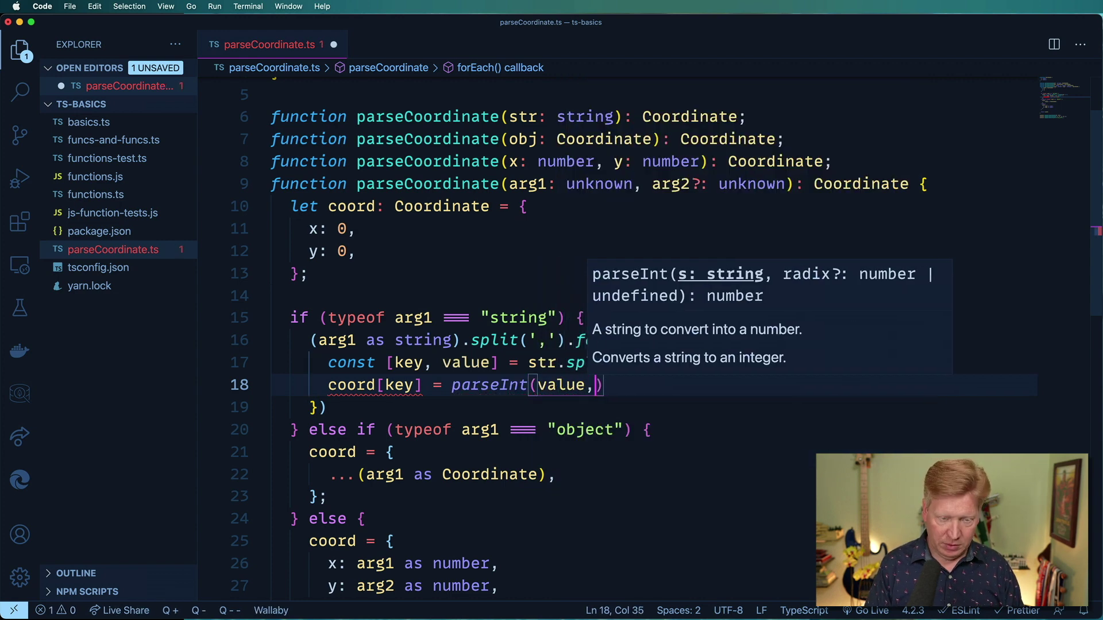
pyautogui.write(' 10')
pyautogui.click(634, 405)
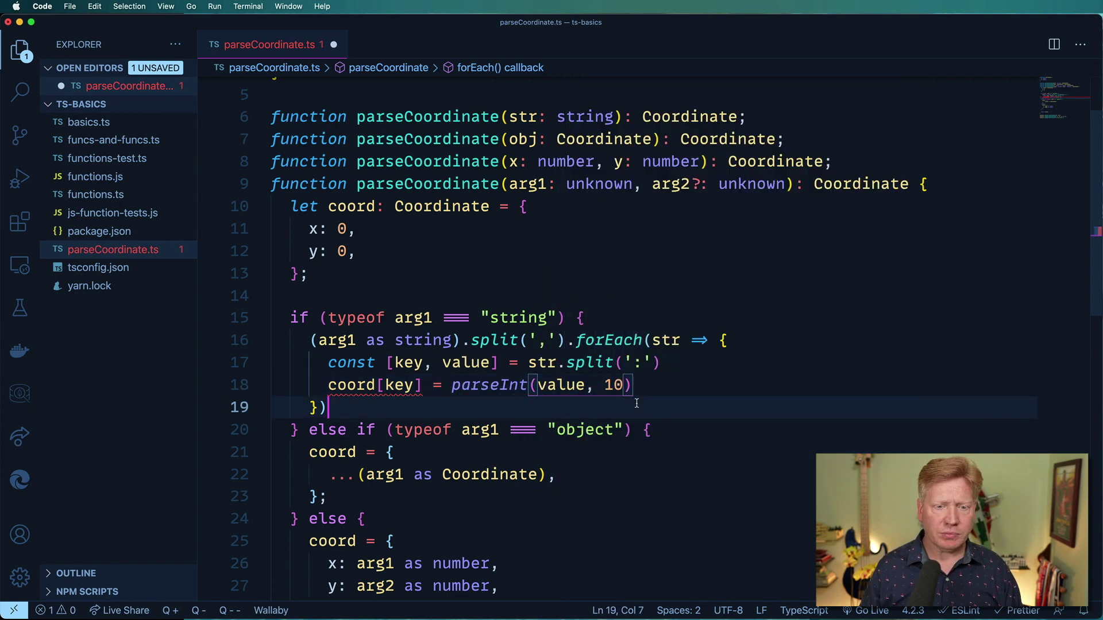
pyautogui.press('super+s')
pyautogui.doubleClick(399, 384)
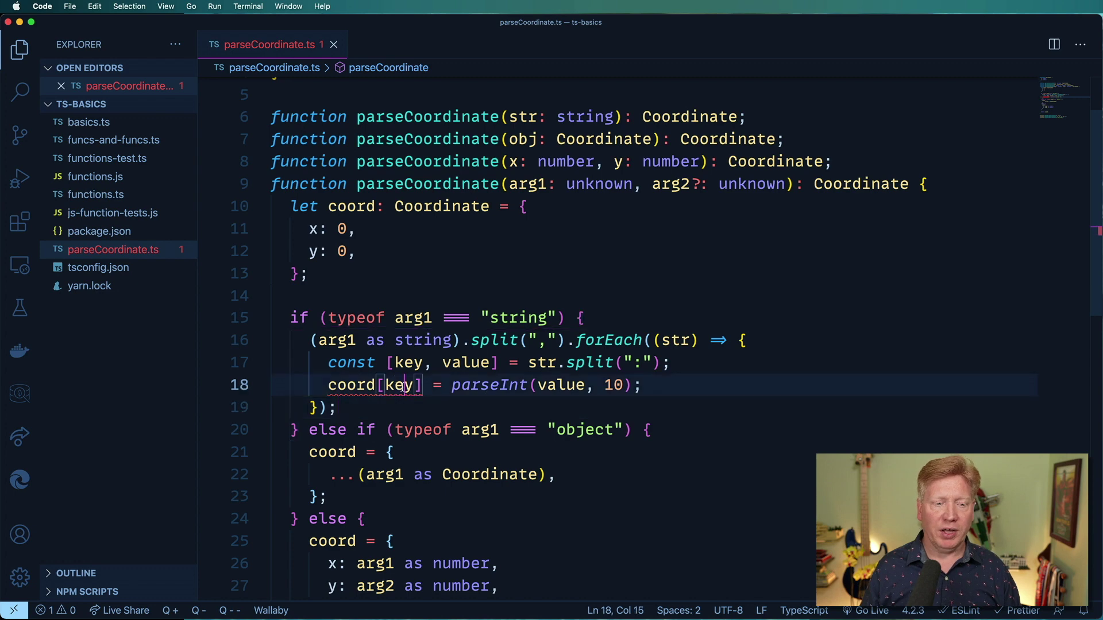
# - Check the Problems list and the Coordinate interface's x and y fields
pyautogui.press('super+shift+m')
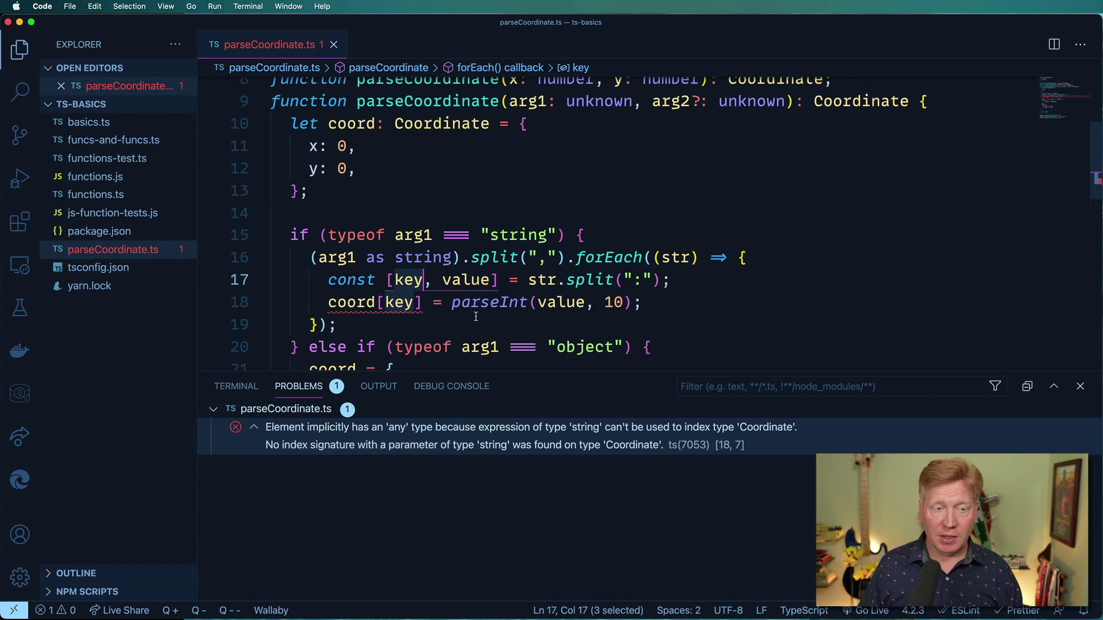
pyautogui.scroll(4, 474, 317)
pyautogui.scroll(2, 473, 310)
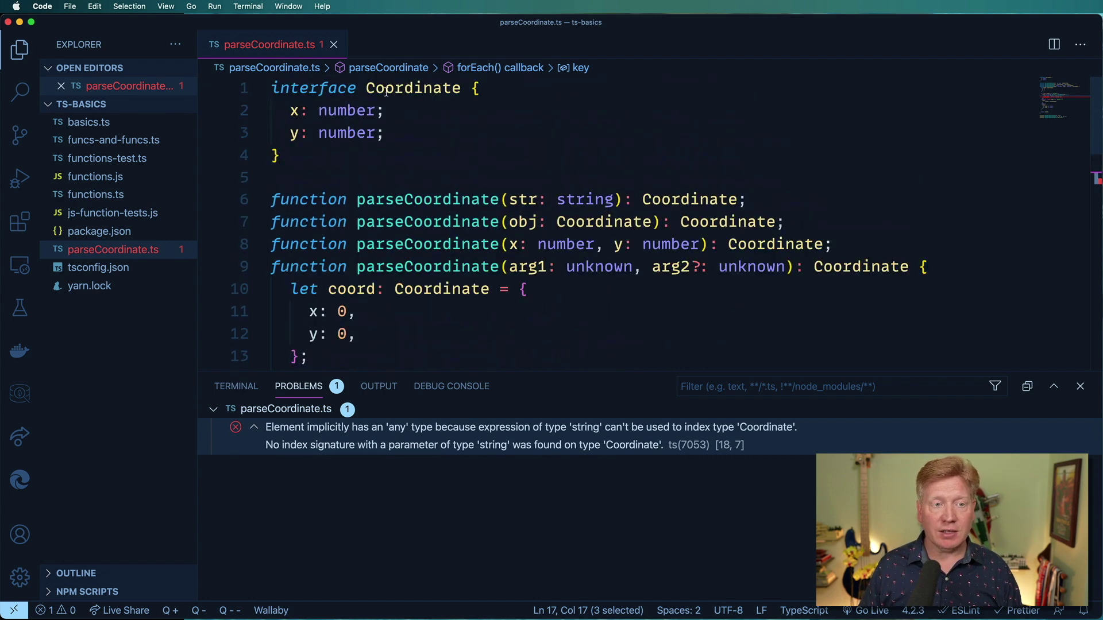
pyautogui.click(303, 113)
pyautogui.press('Down')
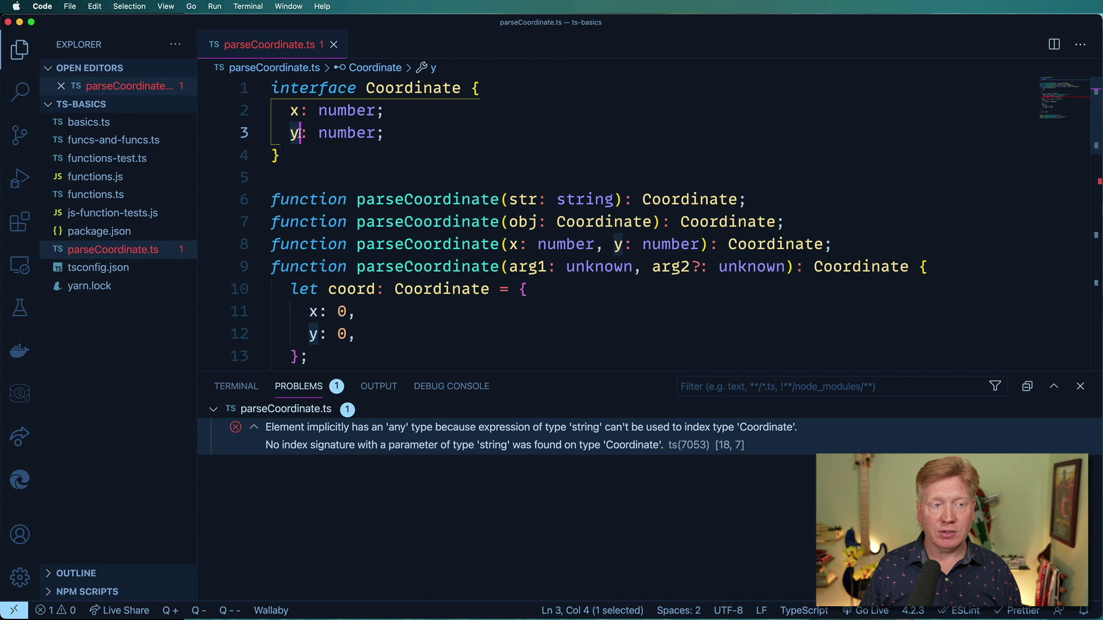
pyautogui.press('Down')
pyautogui.scroll(-3, 347, 191)
pyautogui.scroll(-1, 351, 199)
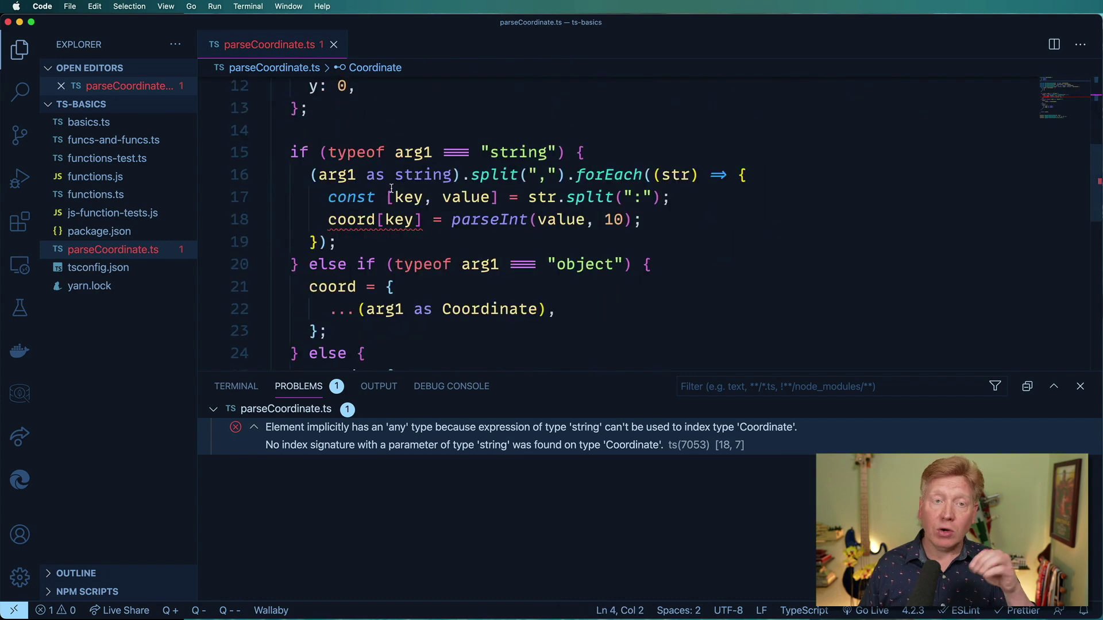
# - Change the index to coord[key as 'x' | 'y'] and save
pyautogui.click(413, 219)
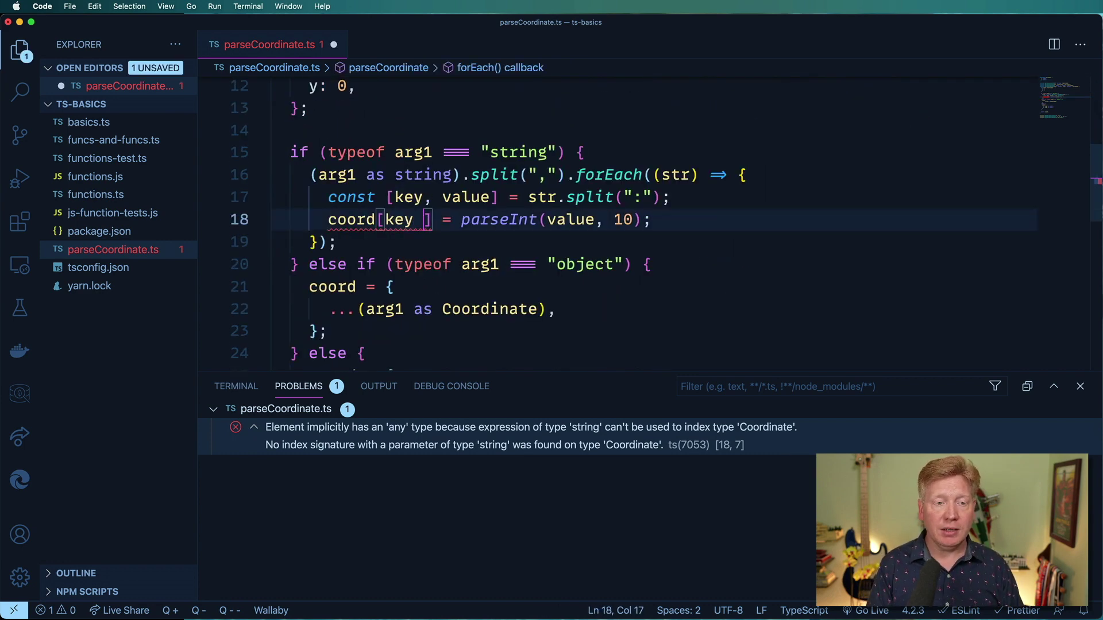
pyautogui.write("as 'x")
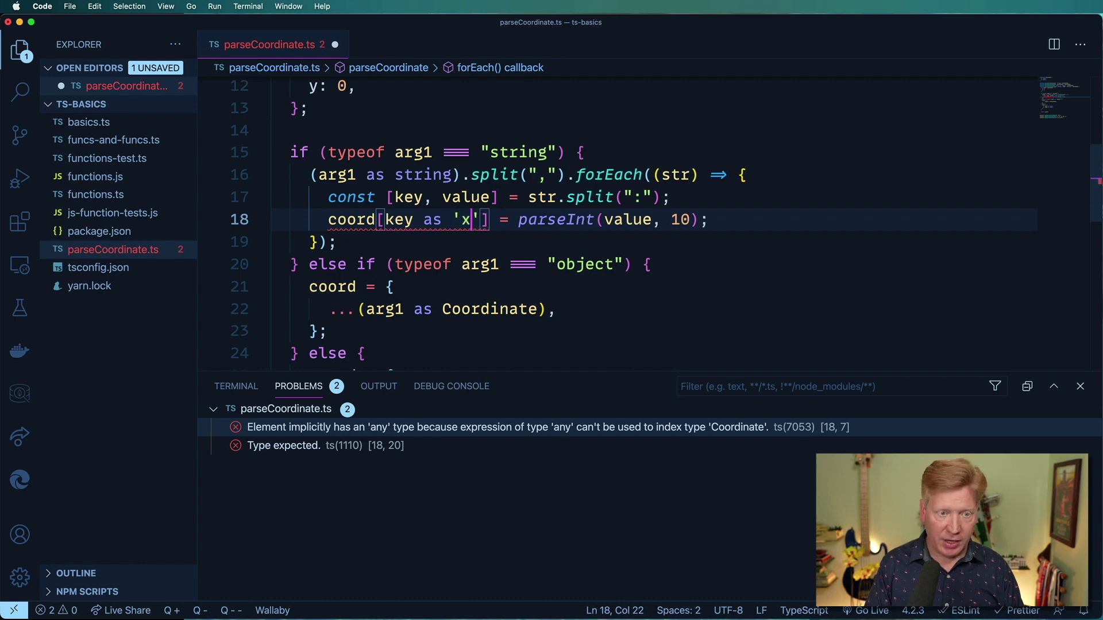
pyautogui.press('Up')
pyautogui.press('Down')
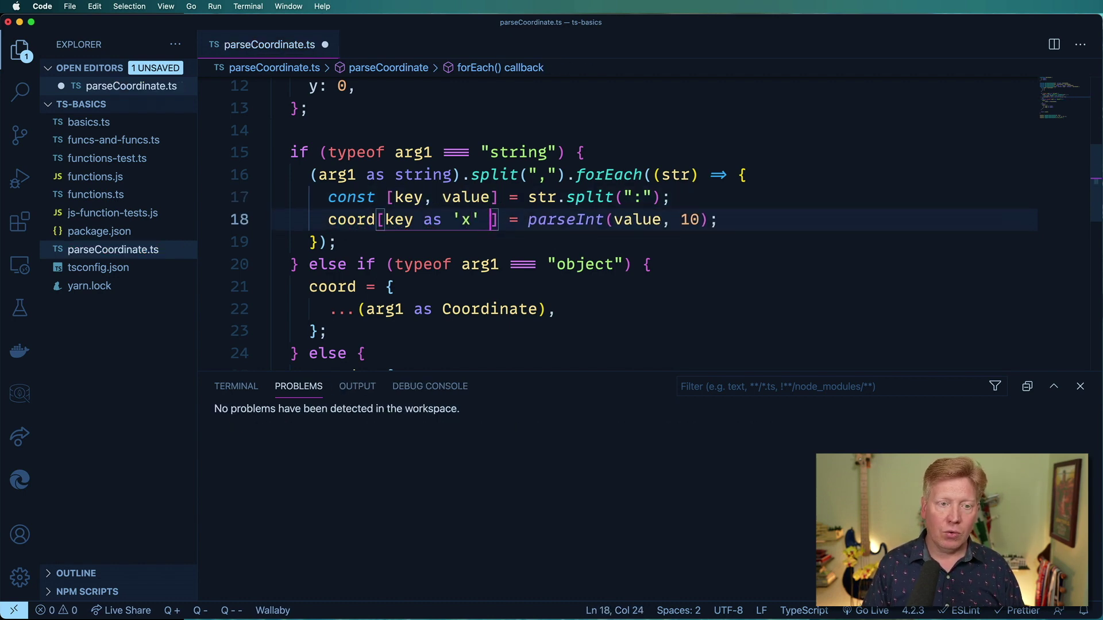
pyautogui.write("| 'y")
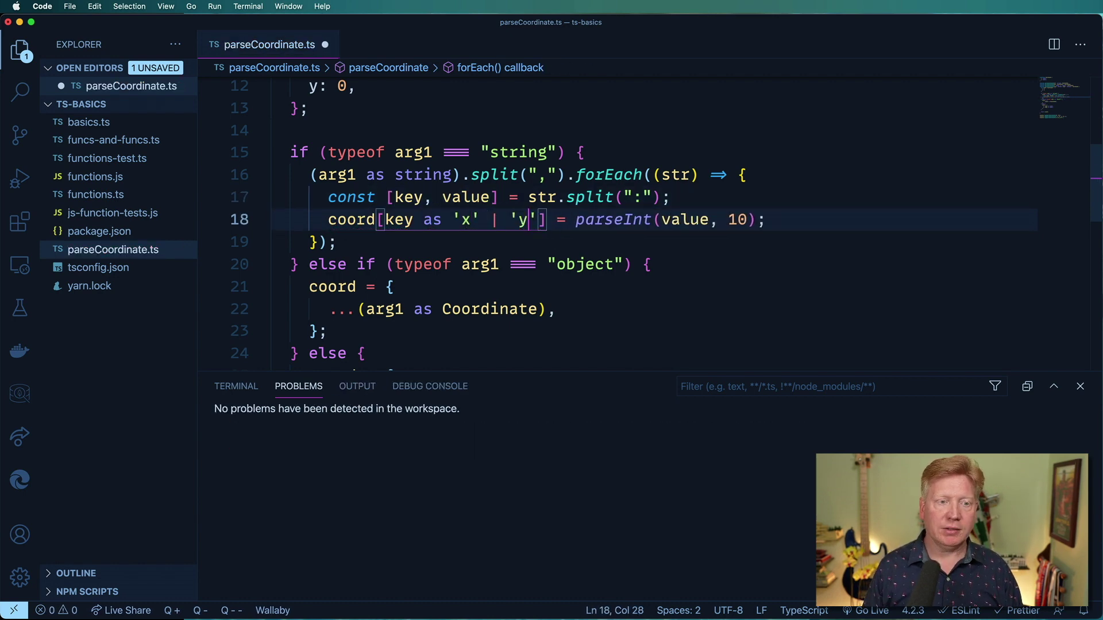
pyautogui.write("'")
pyautogui.press('super+s')
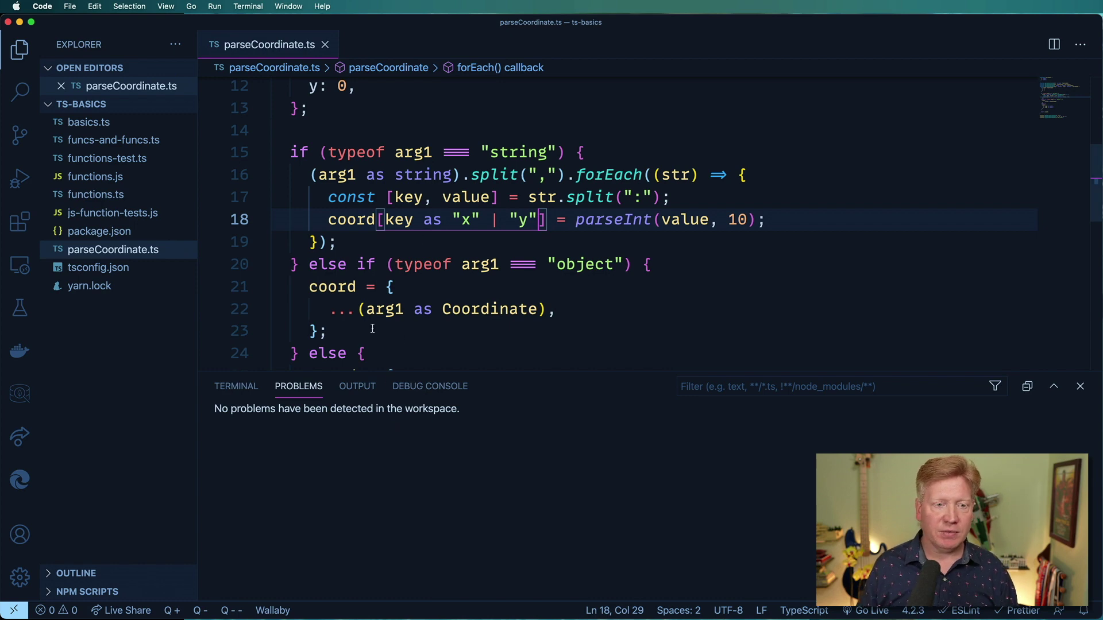
# - Rerun npx ts-node parseCoordinate.ts and match the { x: 12, y: 22 } output to the string
pyautogui.hotkey('ctrl', '`')
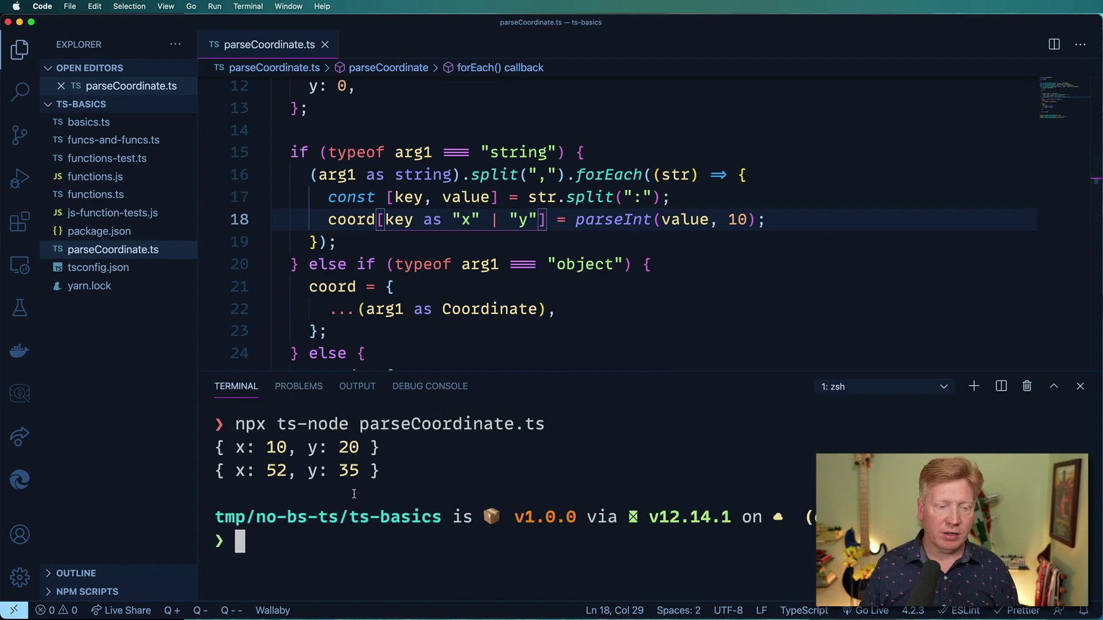
pyautogui.press('Up')
pyautogui.press('Return')
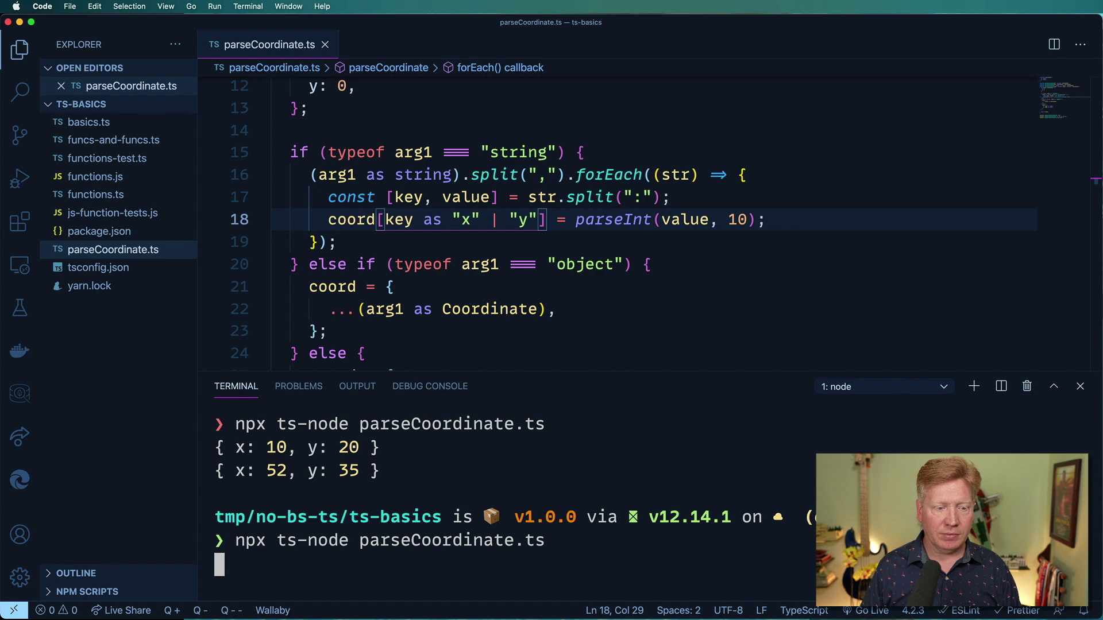
pyautogui.scroll(-3, 476, 369)
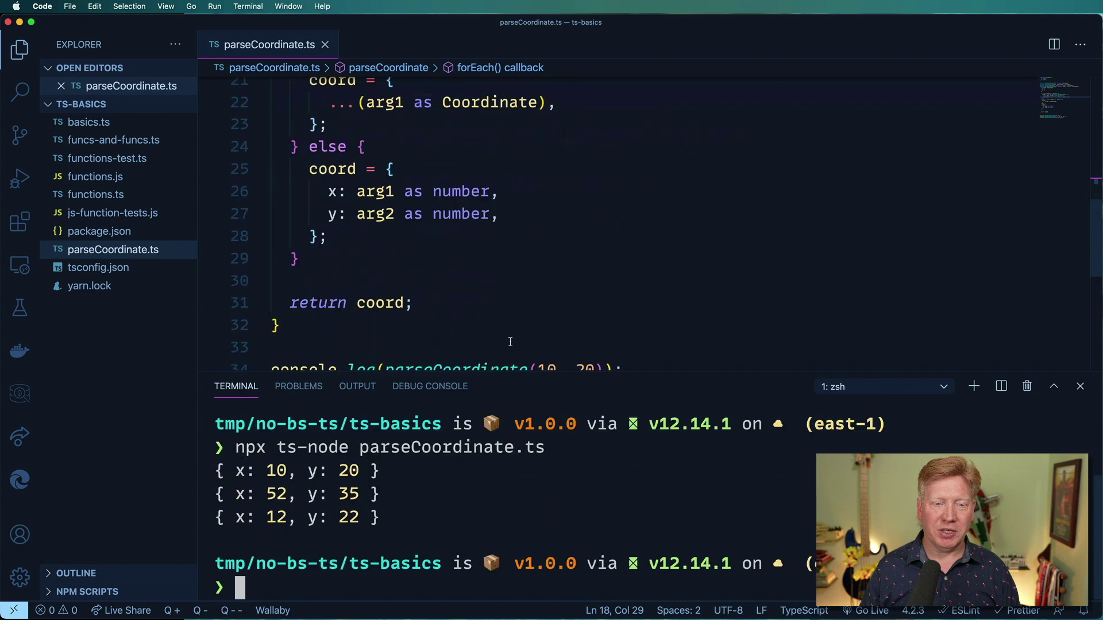
pyautogui.scroll(-3, 560, 310)
pyautogui.click(548, 250)
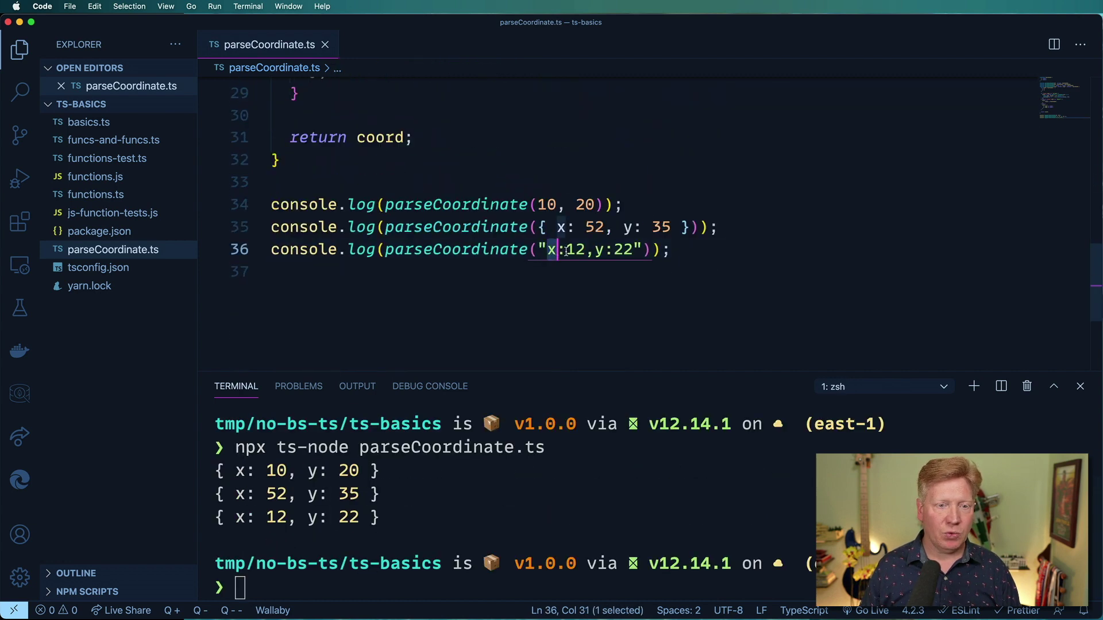
pyautogui.moveTo(567, 250); pyautogui.dragTo(576, 250)
pyautogui.click(612, 251)
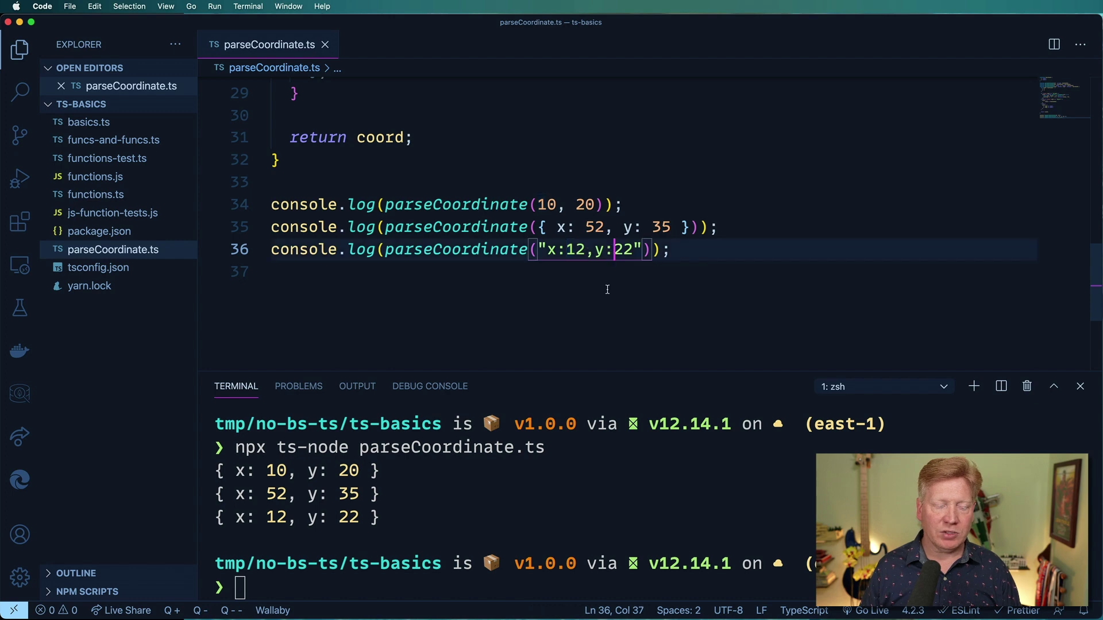
pyautogui.click(605, 272)
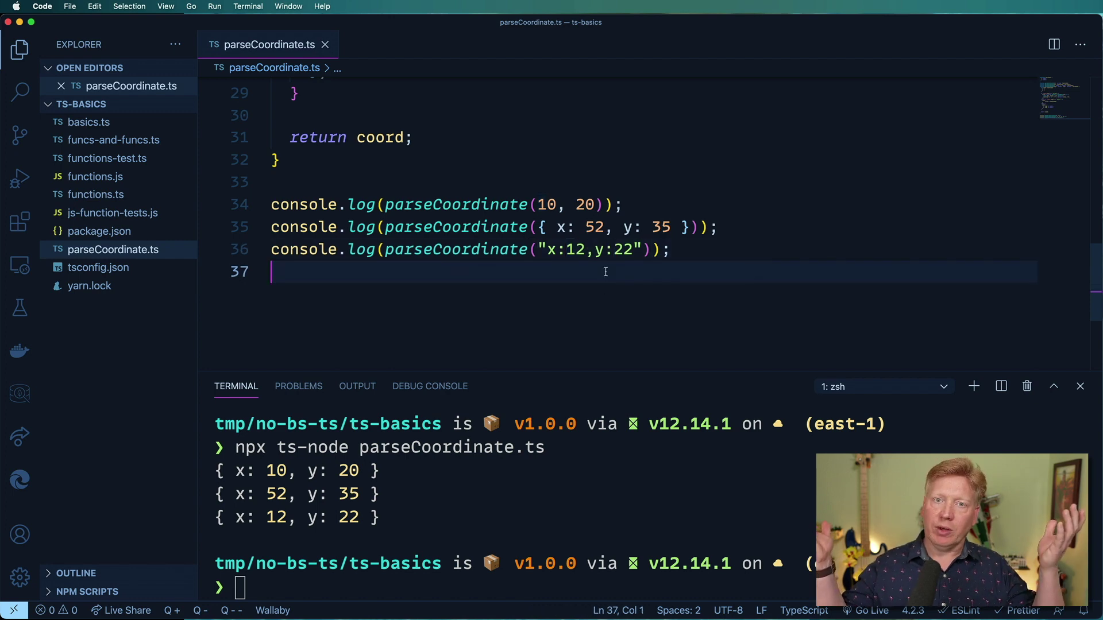